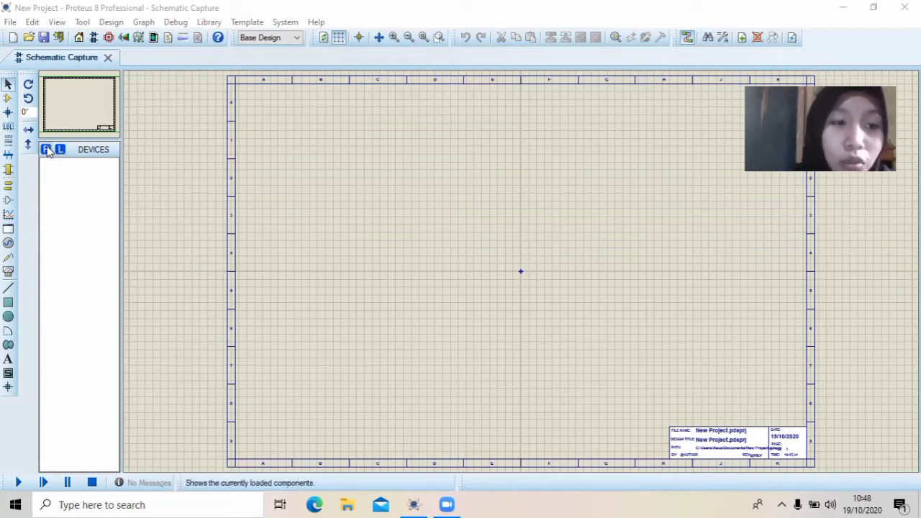
Search the device library for "resistor" and add the RESISTOR analog primitive to the project's devices
{"action": "left_click", "coordinate": [47, 150]}
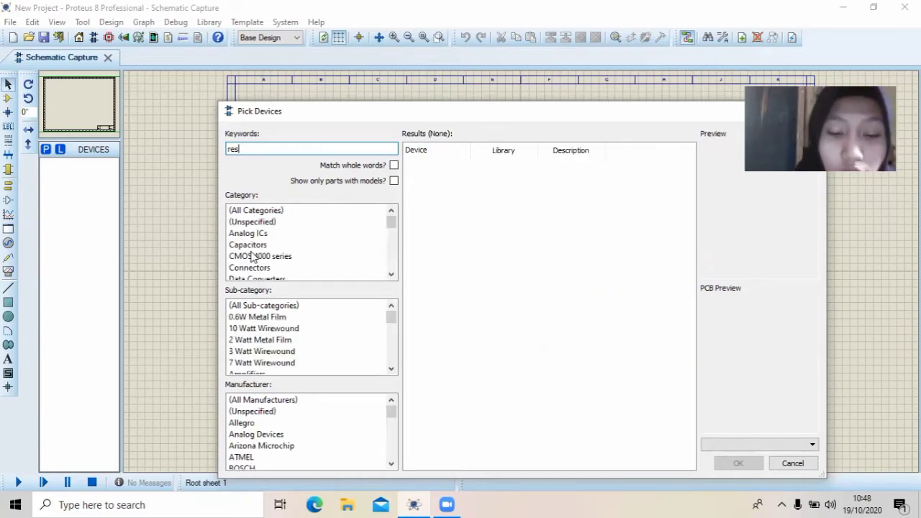
{"action": "type", "text": "itor"}
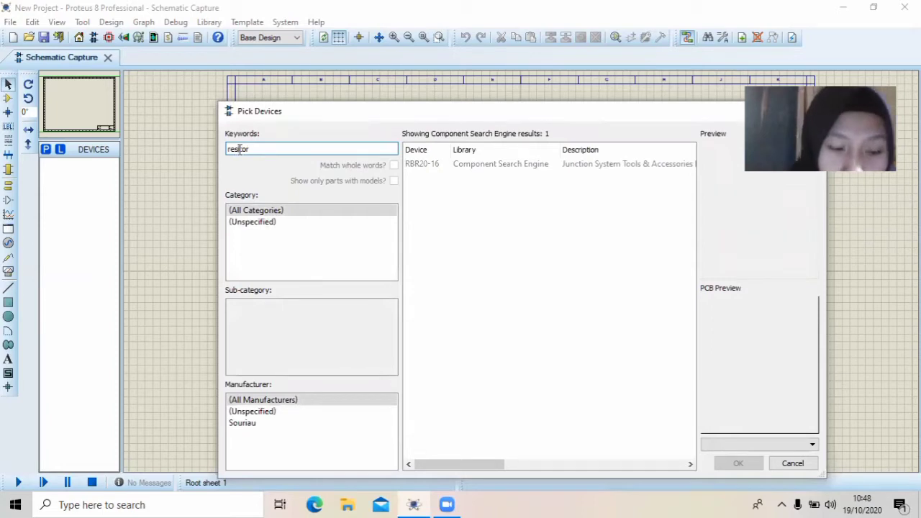
{"action": "type", "text": "s"}
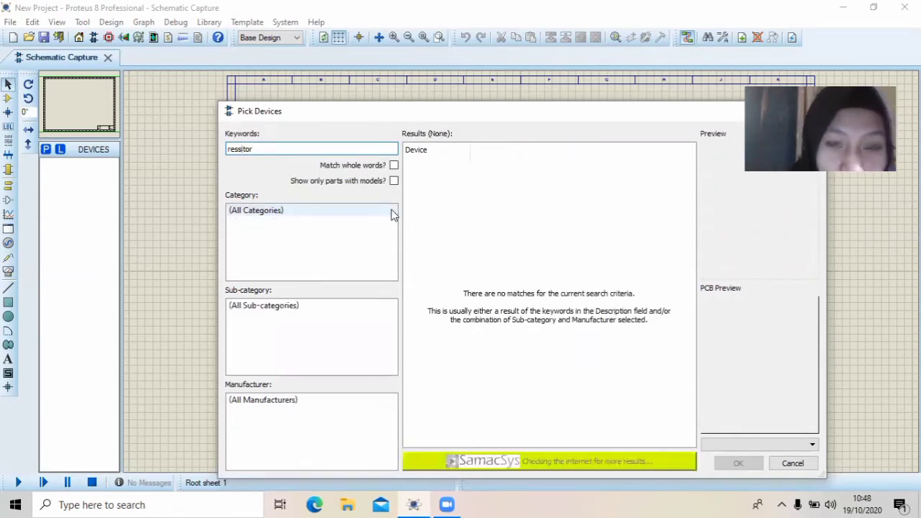
{"action": "key", "text": "BackSpace"}
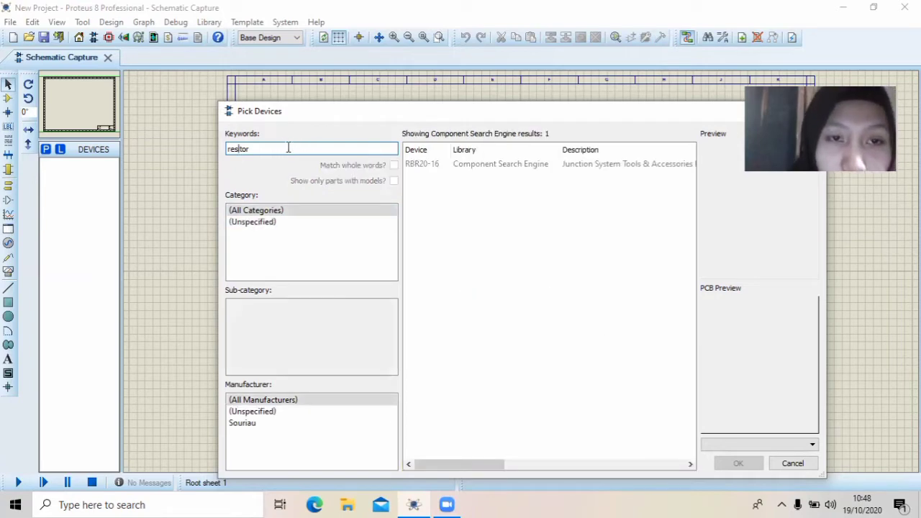
{"action": "key", "text": "BackSpace"}
{"action": "key", "text": "BackSpace"}
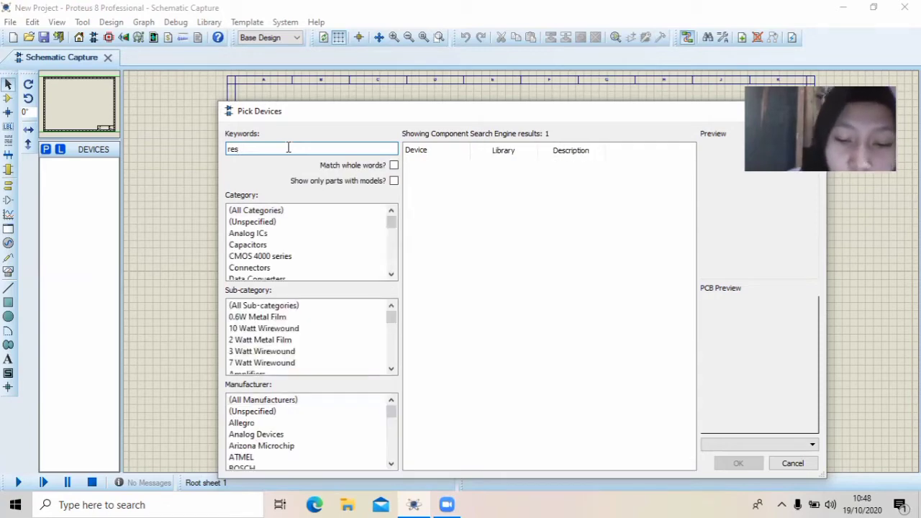
{"action": "type", "text": "isto"}
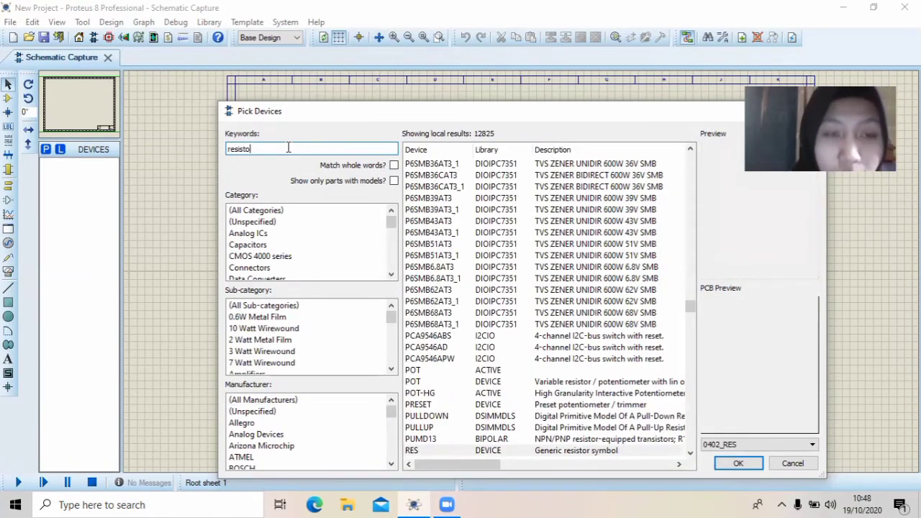
{"action": "type", "text": "r"}
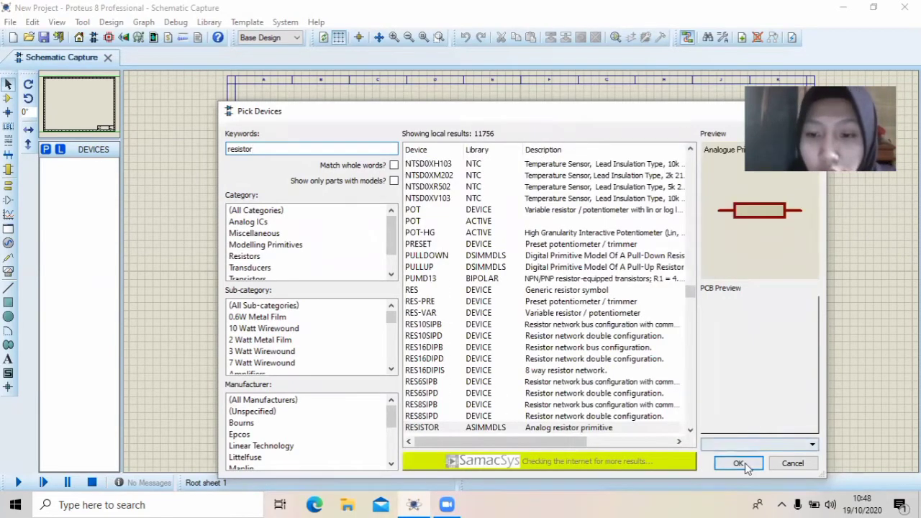
{"action": "left_click", "coordinate": [738, 464]}
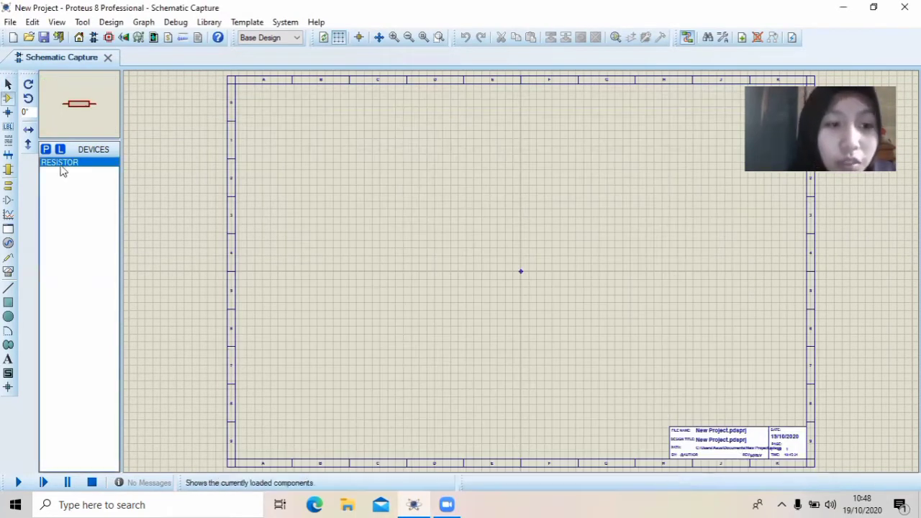
Add the generic capacitor CAP and the 1210-101K coil, found with the keywords "cap" and "ind", to the project's devices
{"action": "left_click", "coordinate": [46, 149]}
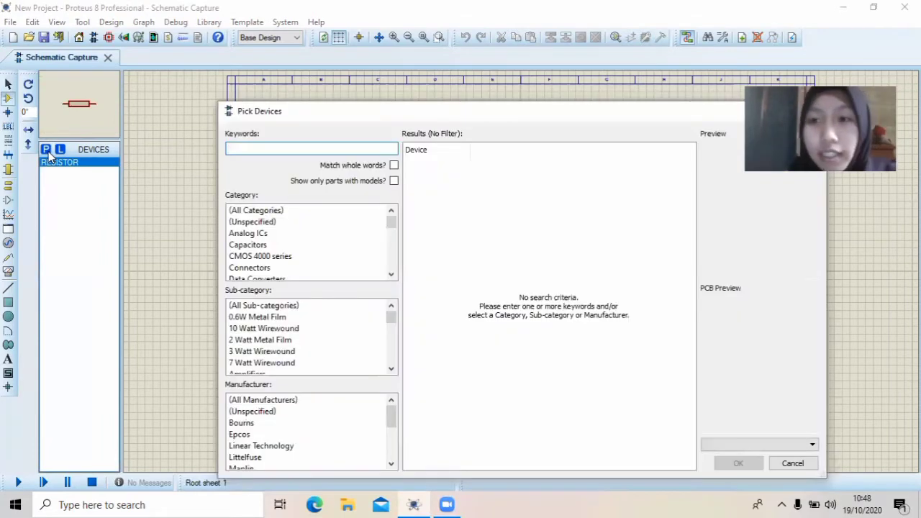
{"action": "type", "text": "cap"}
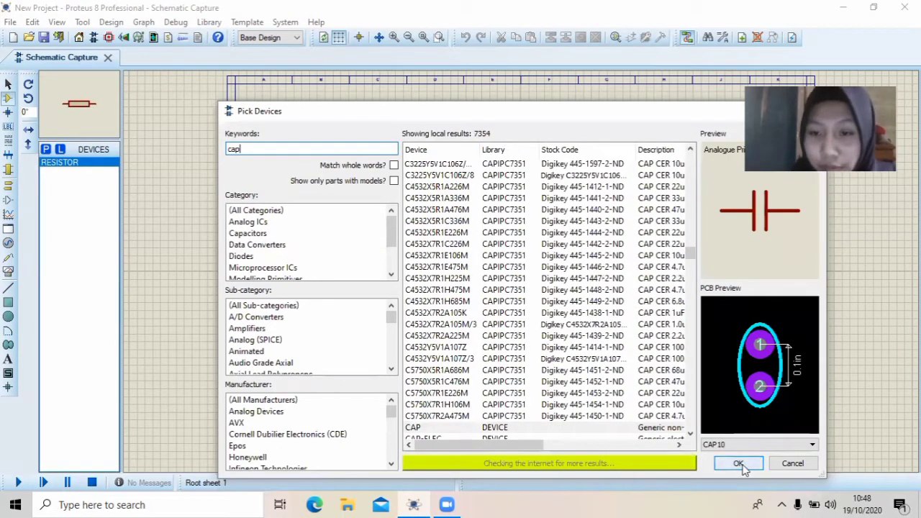
{"action": "left_click", "coordinate": [741, 463]}
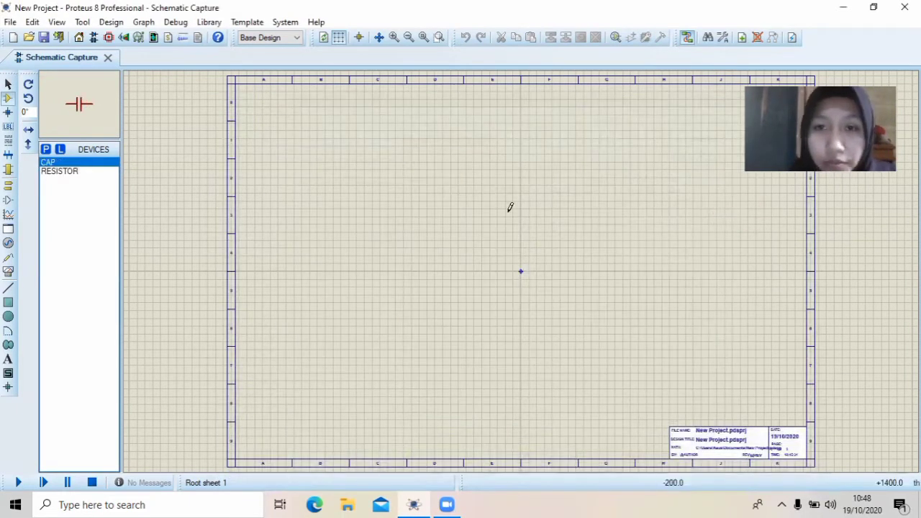
{"action": "left_click", "coordinate": [46, 150]}
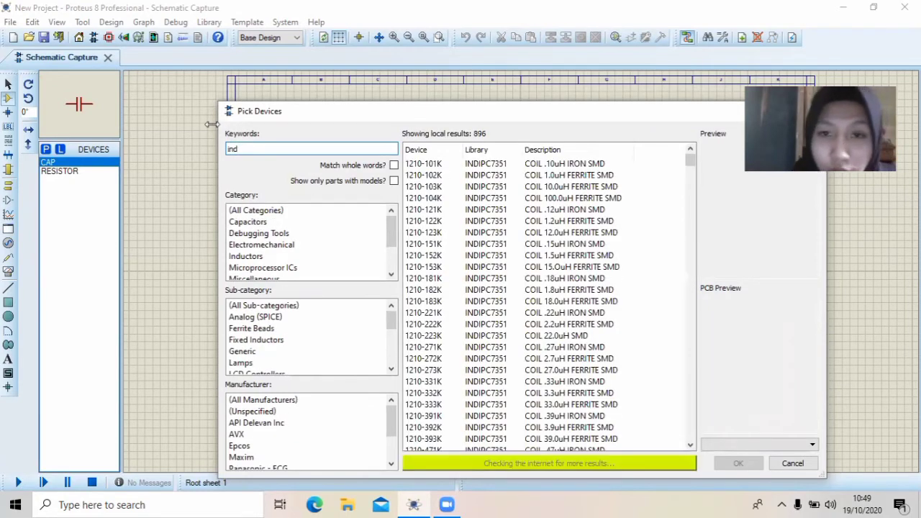
{"action": "left_click", "coordinate": [531, 164]}
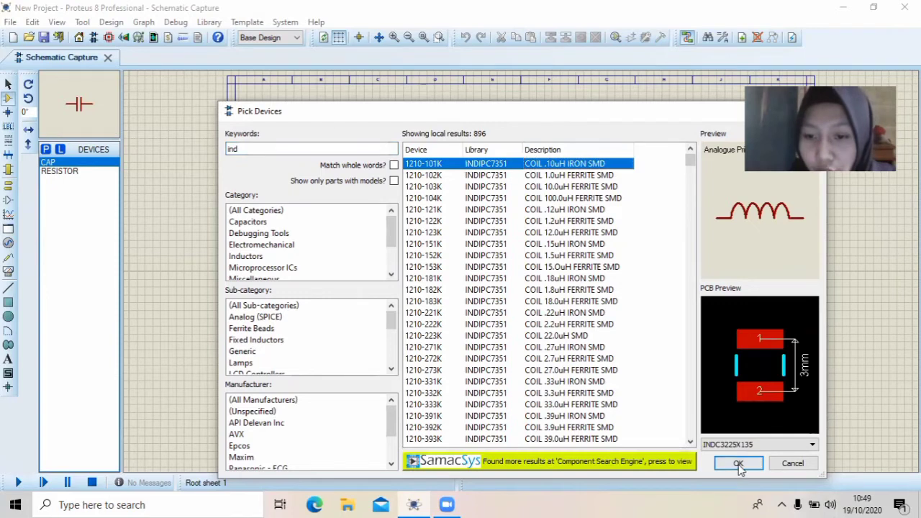
{"action": "left_click", "coordinate": [738, 463]}
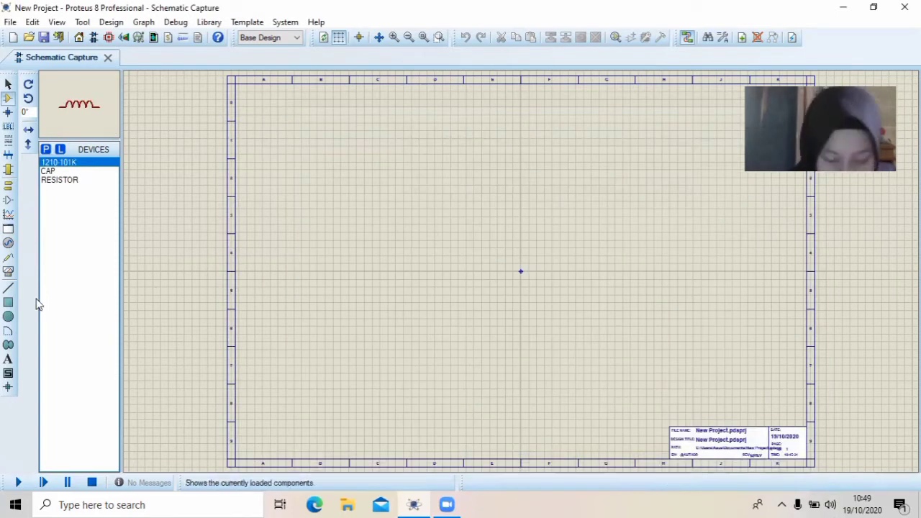
Place the RESISTOR, the 1210-101K inductor and the CAP capacitor in one horizontal row across the upper part of the sheet
{"action": "left_click", "coordinate": [77, 181]}
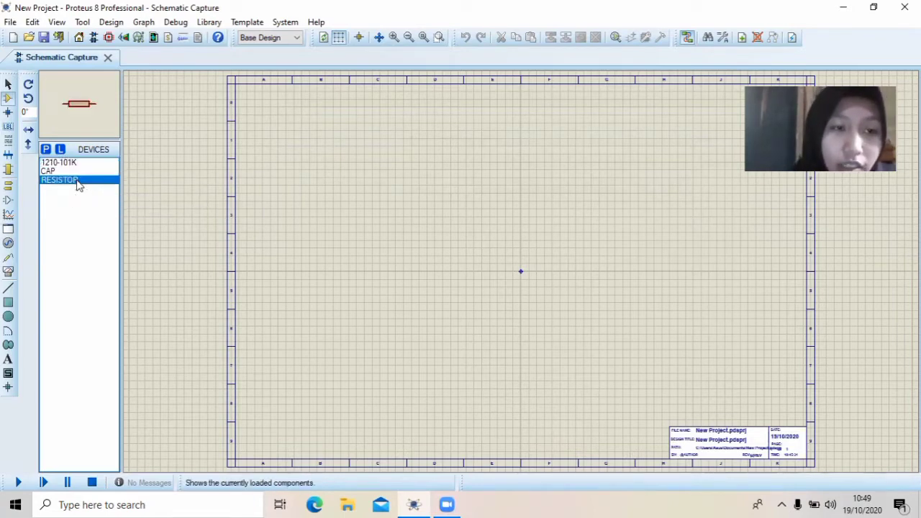
{"action": "left_click", "coordinate": [317, 188]}
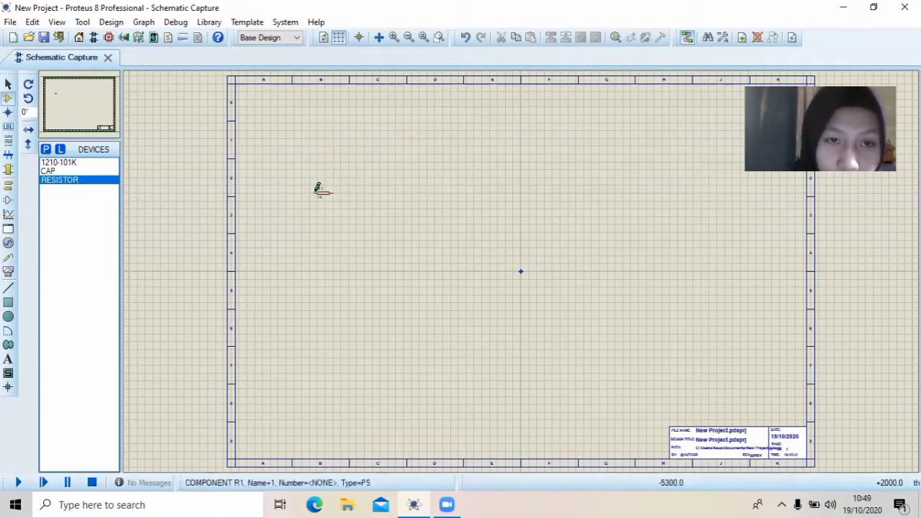
{"action": "left_click", "coordinate": [316, 189]}
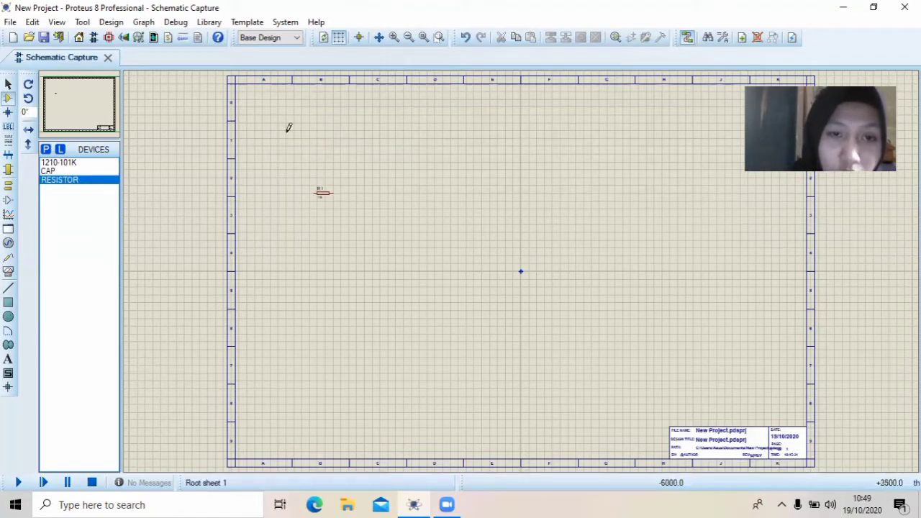
{"action": "left_click", "coordinate": [65, 163]}
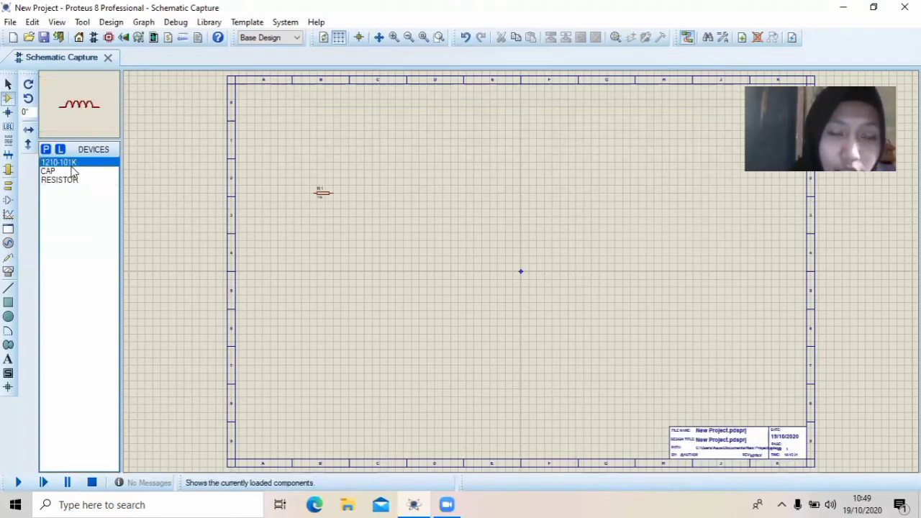
{"action": "left_click", "coordinate": [433, 190]}
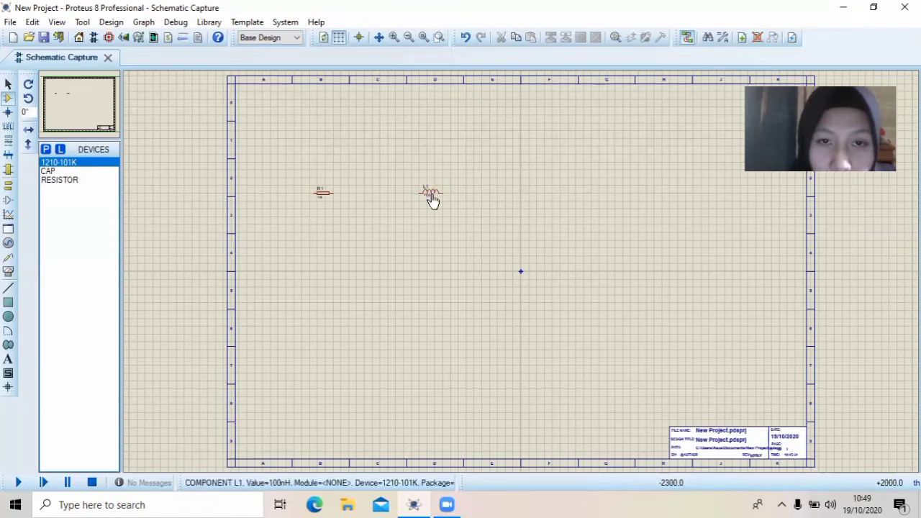
{"action": "left_click", "coordinate": [68, 173]}
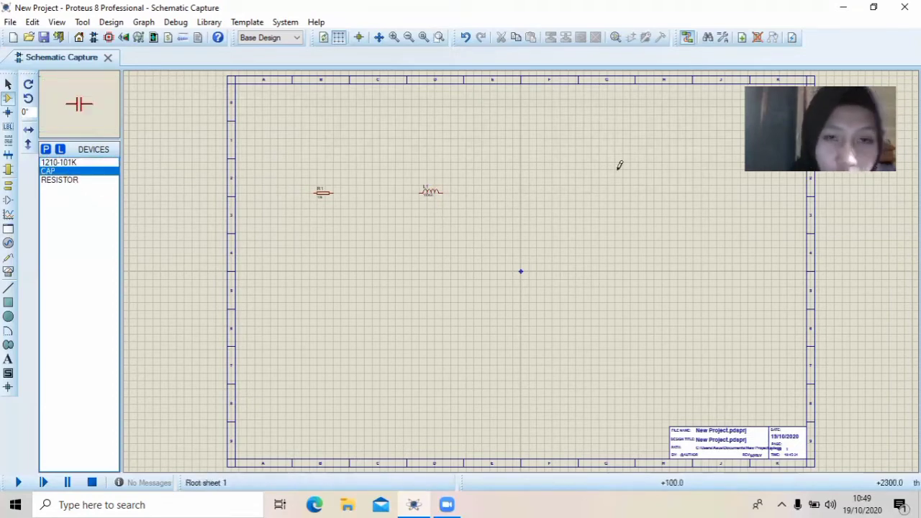
{"action": "left_click", "coordinate": [522, 190]}
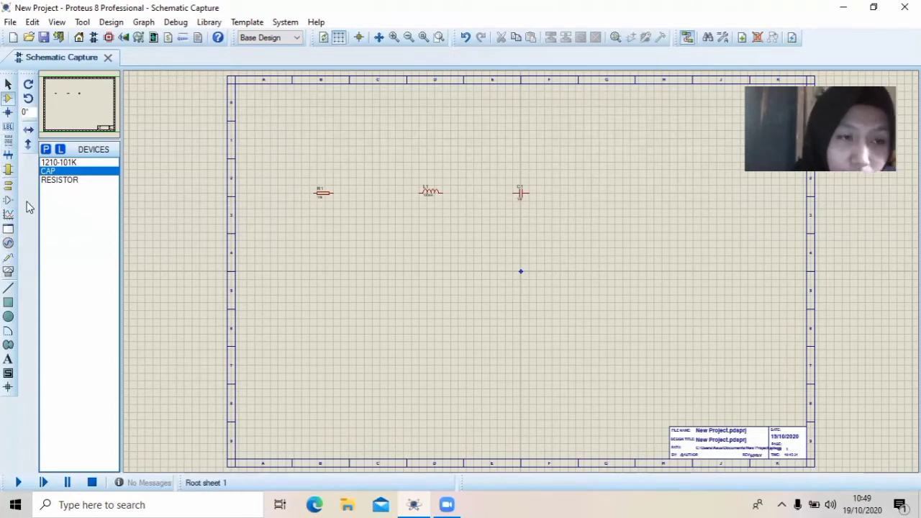
Add the ALTERNATOR AC voltage source from the device library and place it below and to the left of the resistor
{"action": "left_click", "coordinate": [46, 151]}
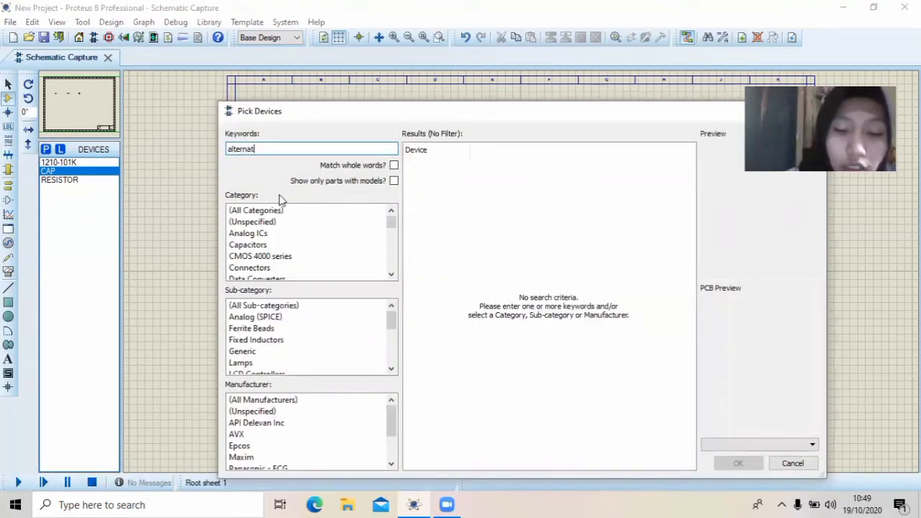
{"action": "type", "text": "alternator"}
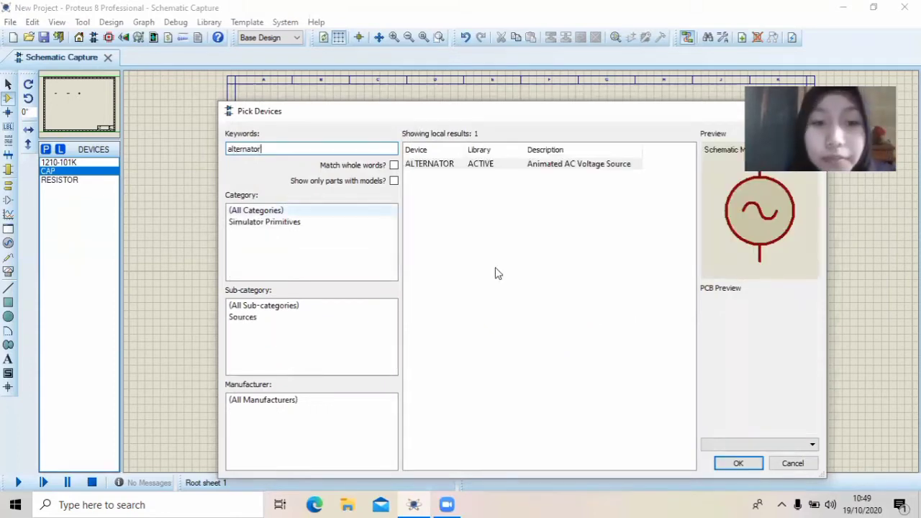
{"action": "left_click", "coordinate": [738, 462]}
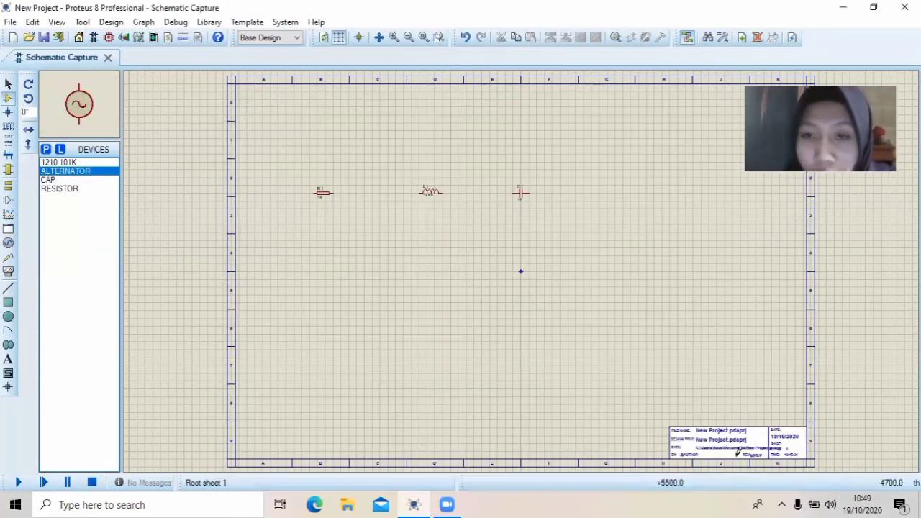
{"action": "left_click", "coordinate": [277, 248]}
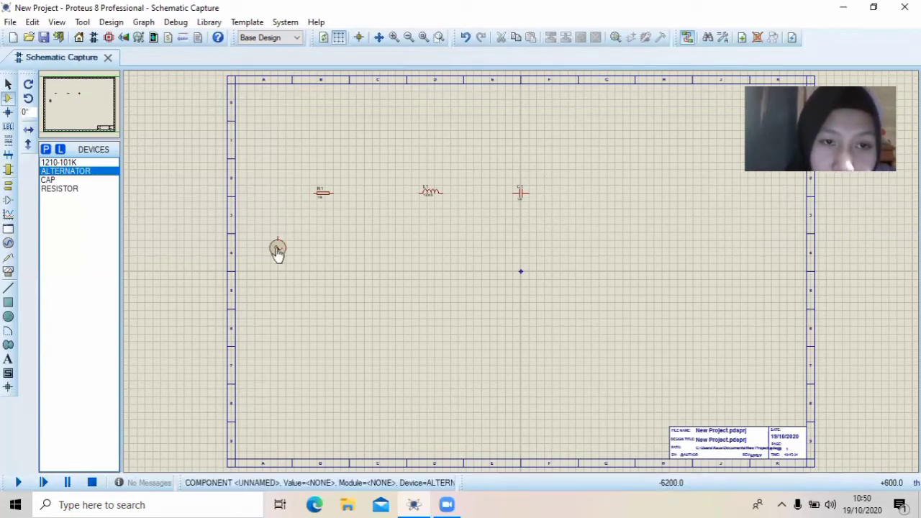
Place a GROUND terminal near the middle of the sheet, below and between the inductor and capacitor
{"action": "left_click", "coordinate": [9, 186]}
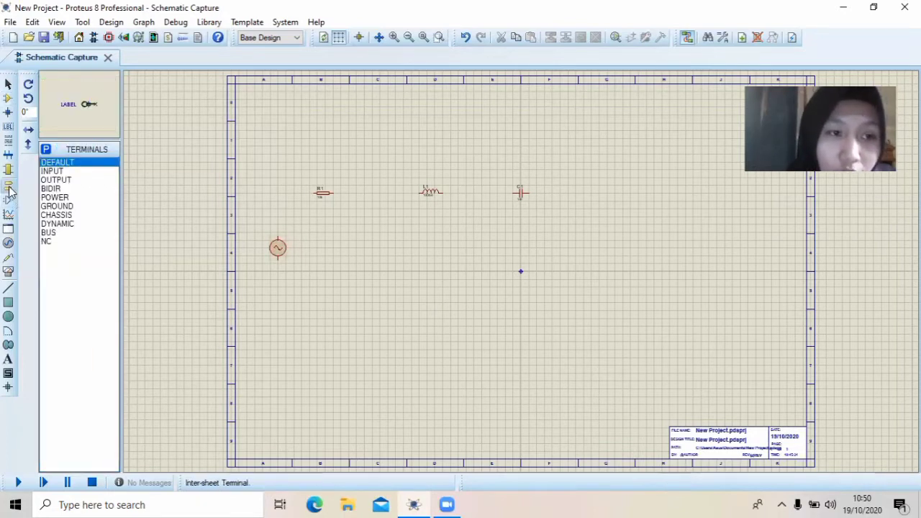
{"action": "left_click", "coordinate": [67, 207]}
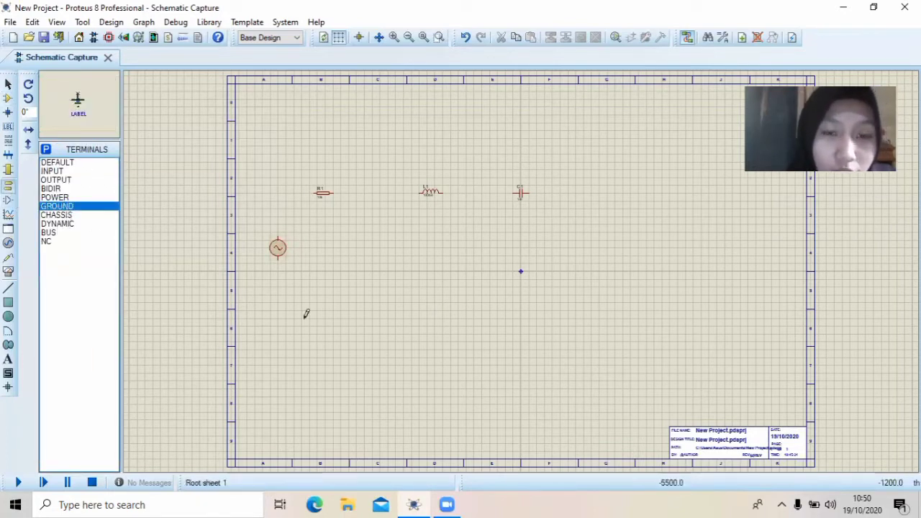
{"action": "left_click", "coordinate": [482, 282]}
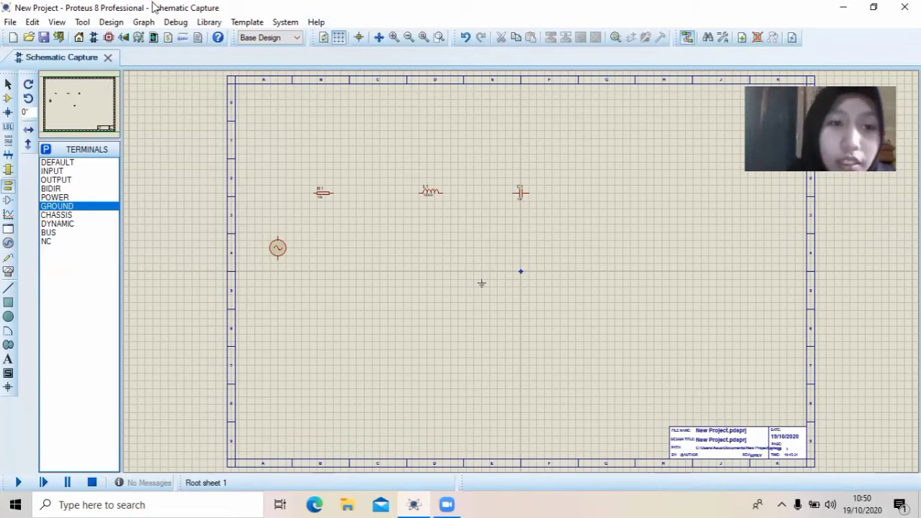
Wire the alternator's upper terminal to the left end of resistor R1 with a right-angle corner
{"action": "left_click", "coordinate": [394, 37]}
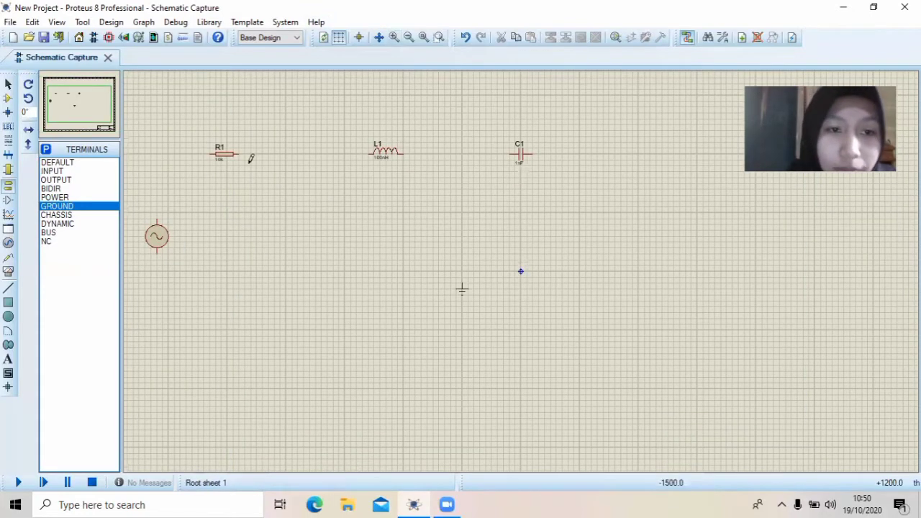
{"action": "left_click", "coordinate": [159, 214]}
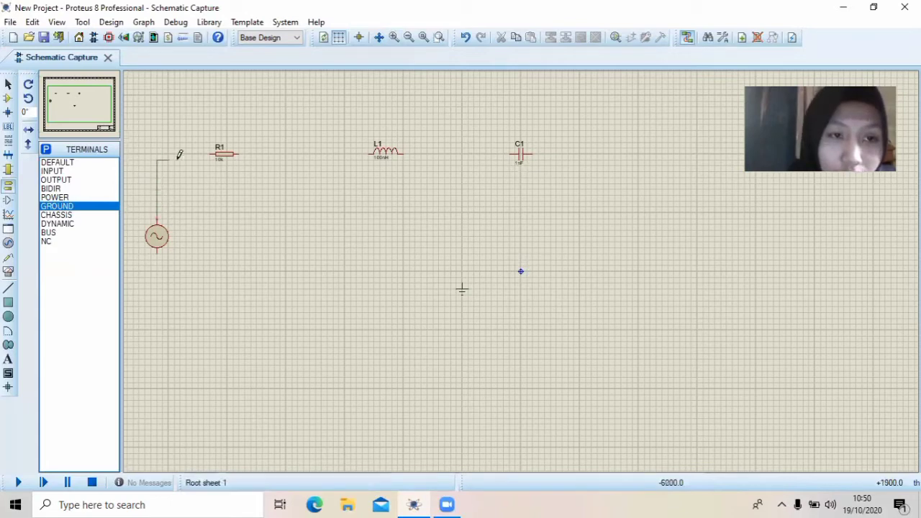
{"action": "left_click", "coordinate": [213, 153]}
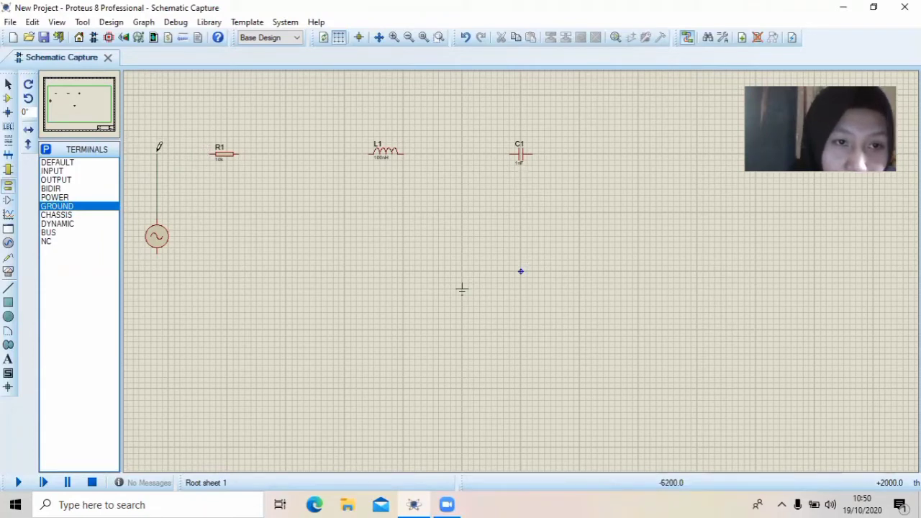
{"action": "left_click", "coordinate": [211, 153]}
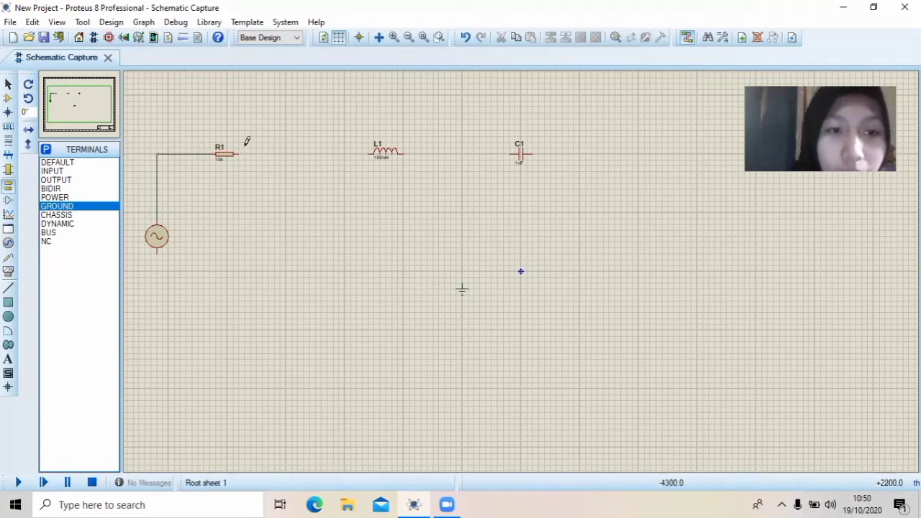
Wire resistor R1 to inductor L1, and L1 to capacitor C1, with straight horizontal connections
{"action": "left_click", "coordinate": [239, 151]}
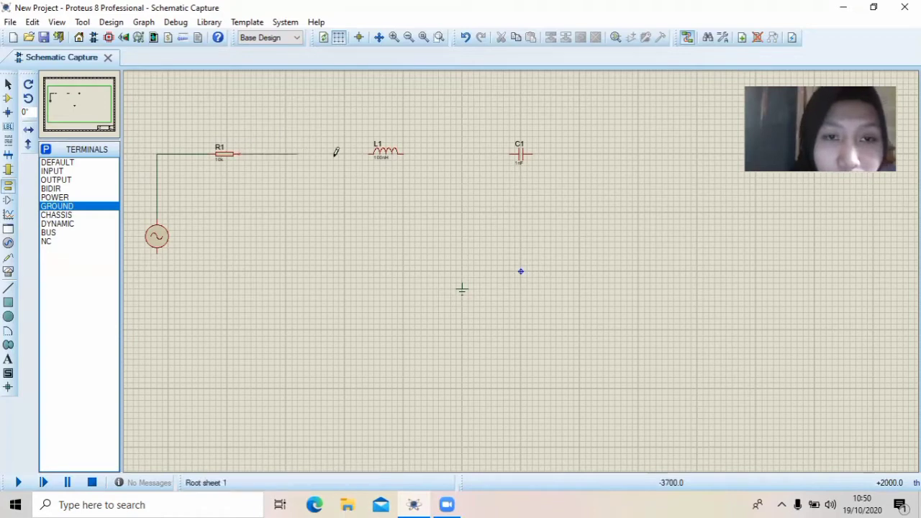
{"action": "left_click", "coordinate": [366, 151]}
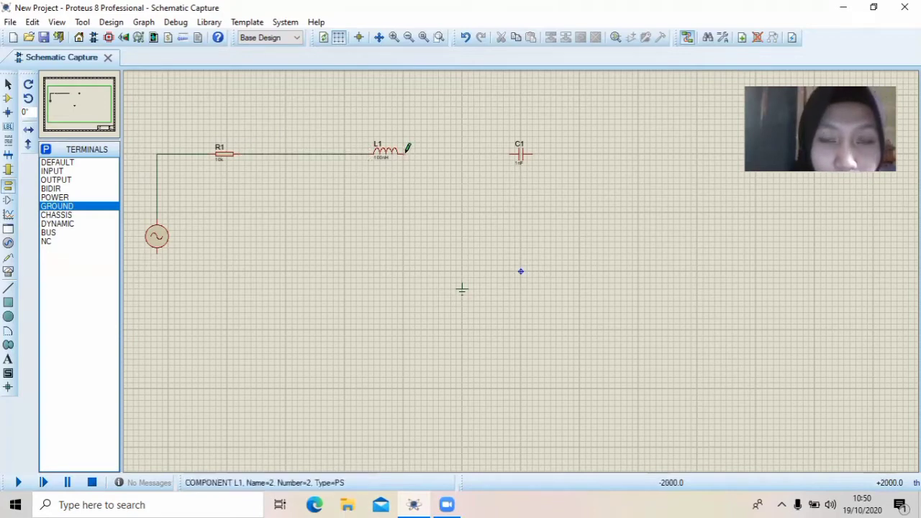
{"action": "left_click", "coordinate": [404, 152]}
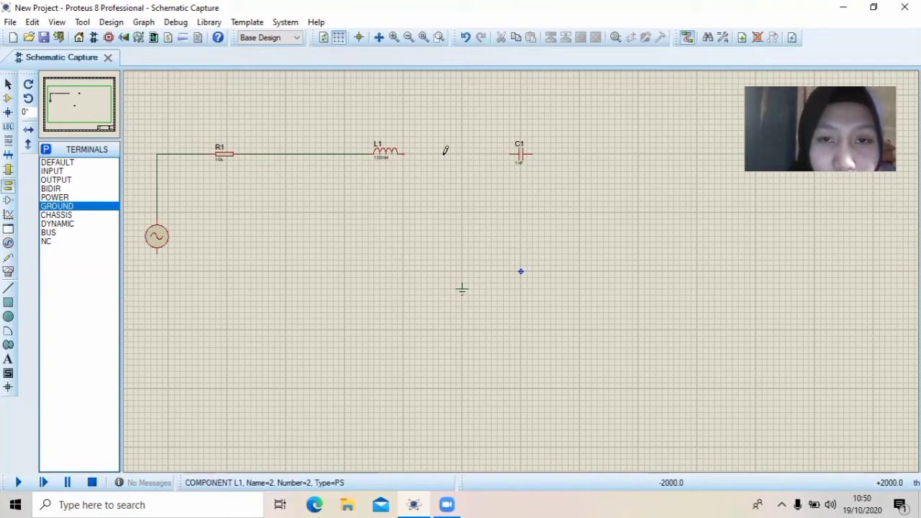
{"action": "left_click", "coordinate": [507, 152]}
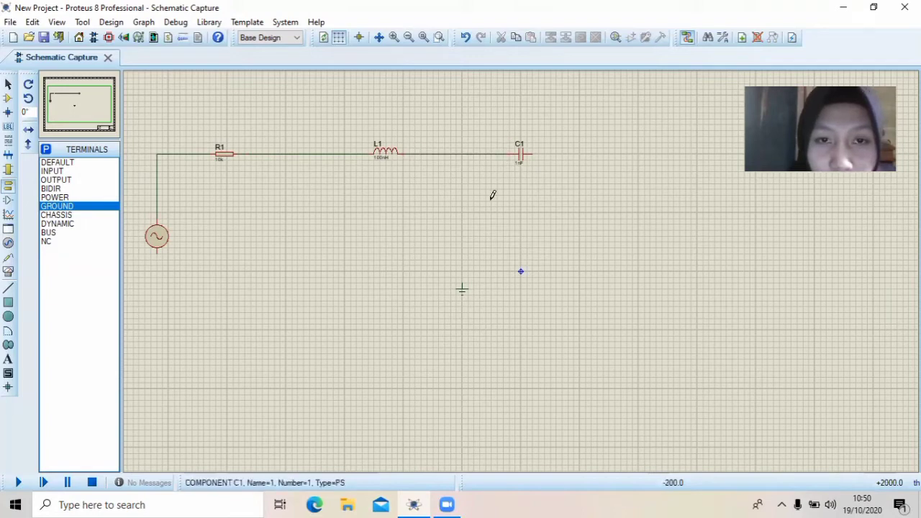
Wire C1's right end down to the GROUND terminal, and connect the ground junction to the alternator's lower terminal to close the loop
{"action": "left_click", "coordinate": [535, 152]}
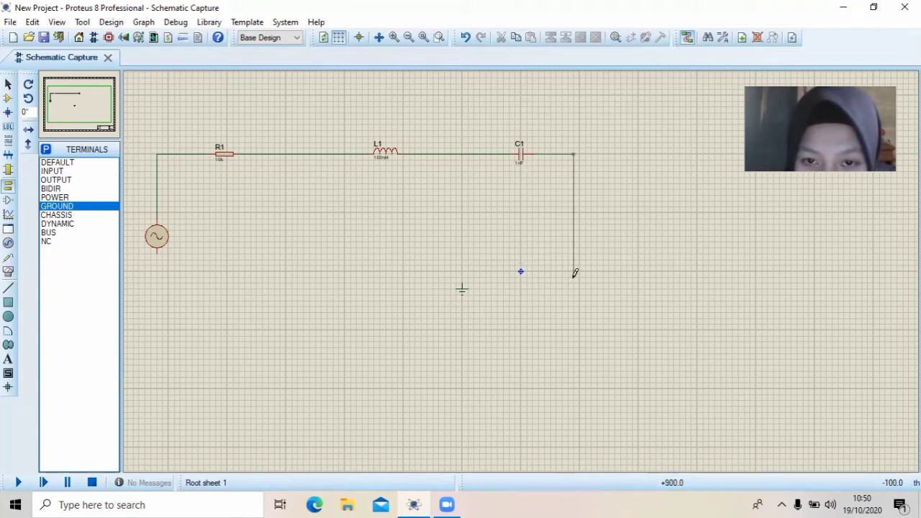
{"action": "left_click", "coordinate": [465, 276]}
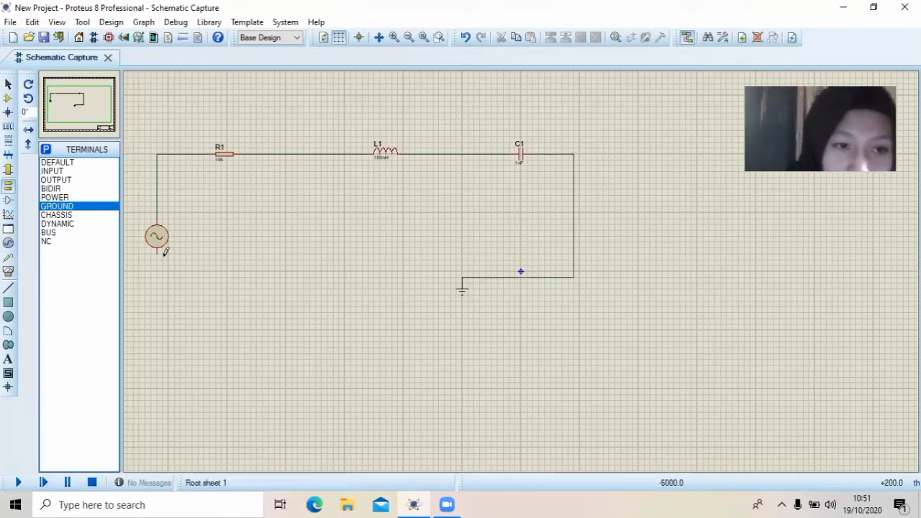
{"action": "left_click", "coordinate": [462, 277]}
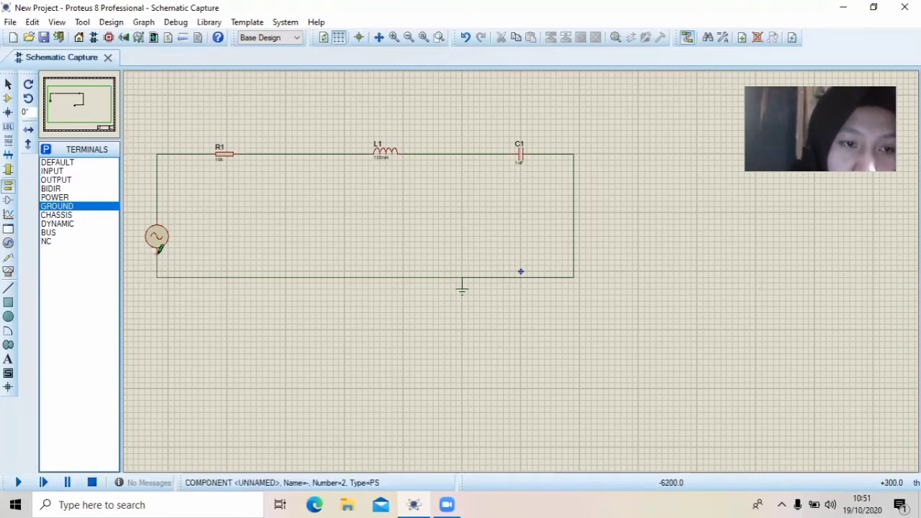
{"action": "left_click", "coordinate": [159, 249]}
{"action": "left_click", "coordinate": [461, 282]}
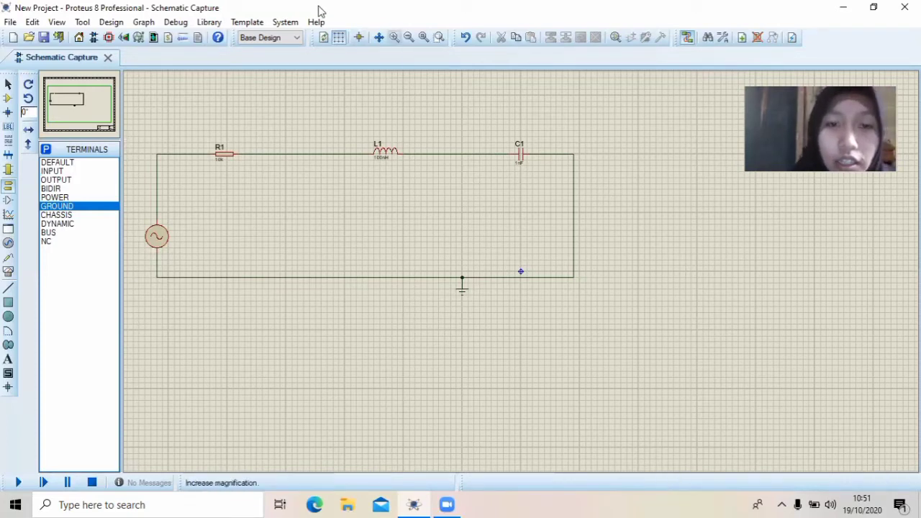
Set resistor R1's part value to 1KOhm
{"action": "key", "text": "F6"}
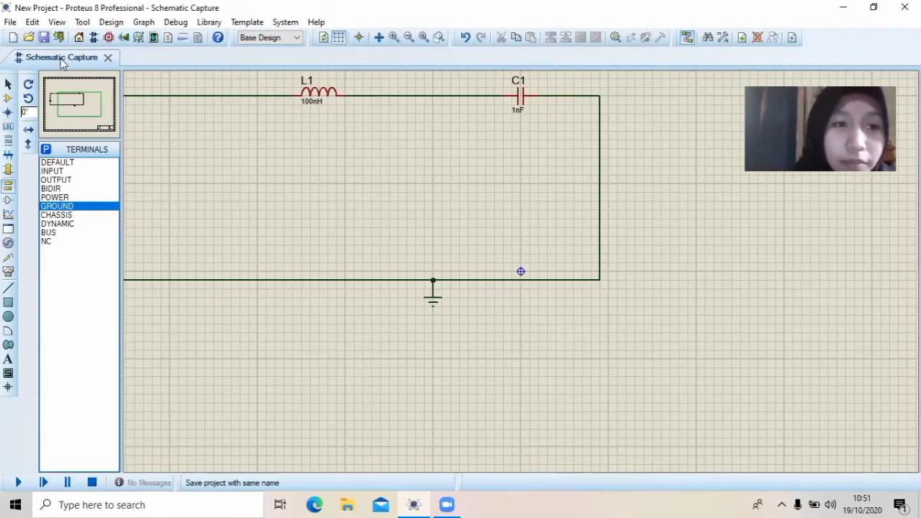
{"action": "left_click", "coordinate": [80, 114]}
{"action": "left_click_drag", "start_coordinate": [81, 114], "coordinate": [69, 107]}
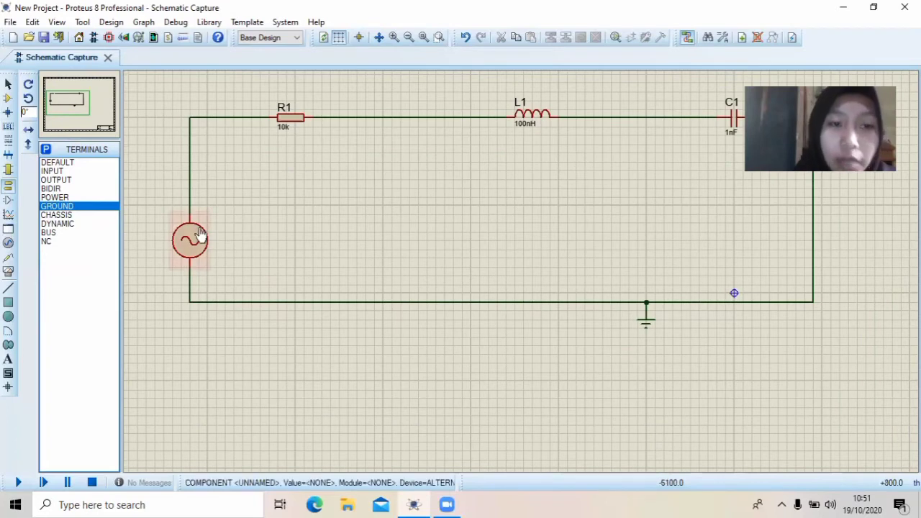
{"action": "double_click", "coordinate": [287, 132]}
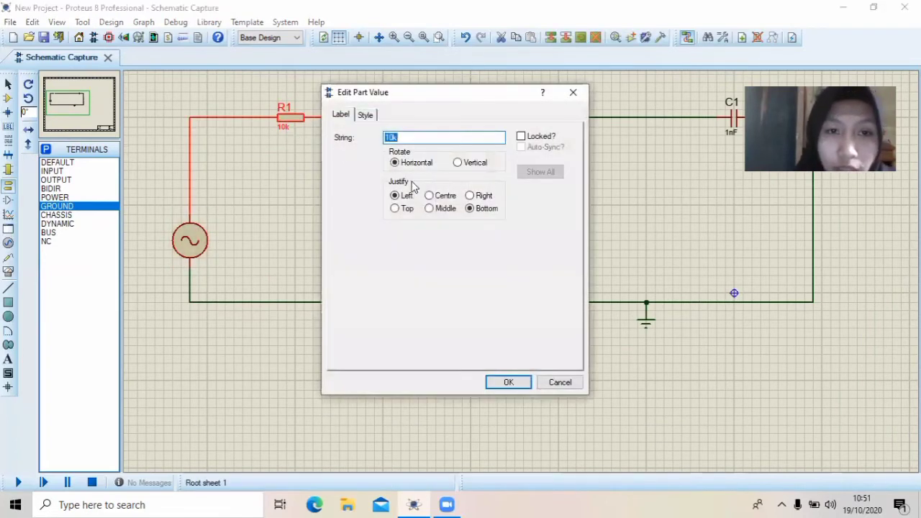
{"action": "left_click", "coordinate": [405, 138]}
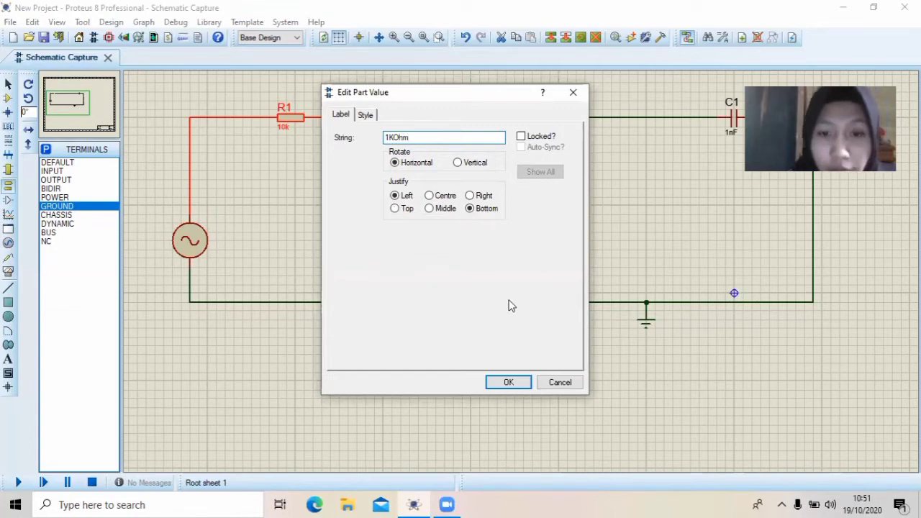
{"action": "left_click", "coordinate": [518, 382]}
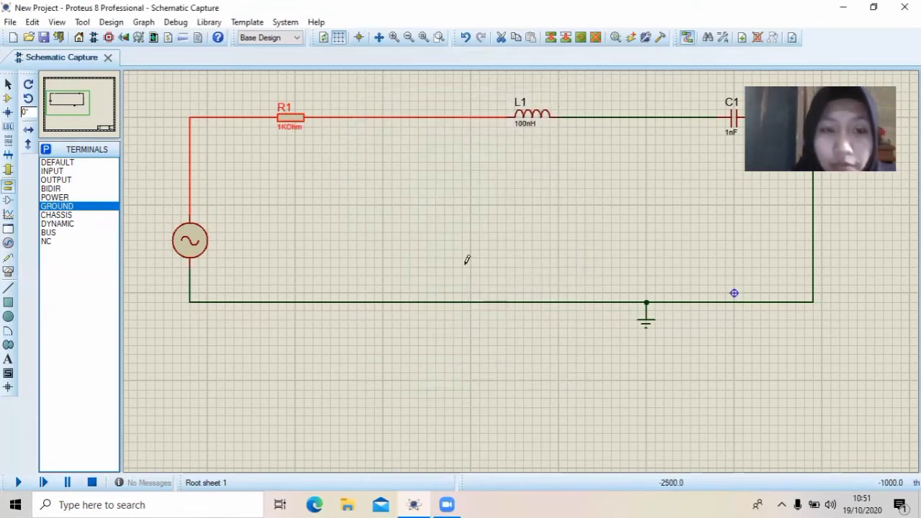
Set inductor L1's part value to 1H
{"action": "double_click", "coordinate": [529, 125]}
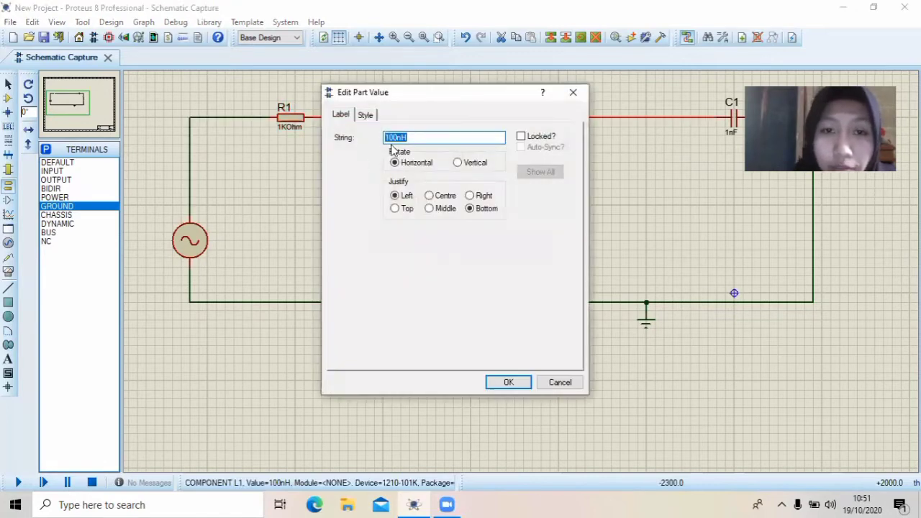
{"action": "left_click", "coordinate": [399, 138]}
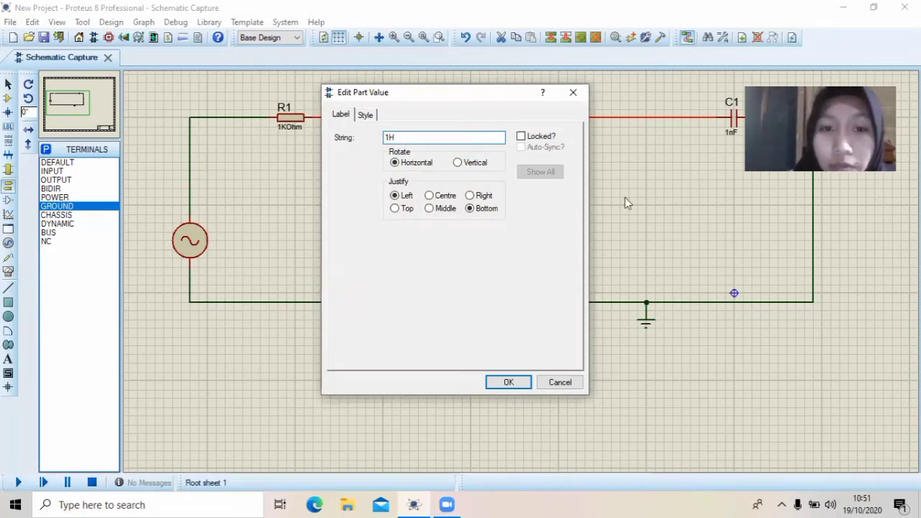
{"action": "left_click", "coordinate": [508, 384]}
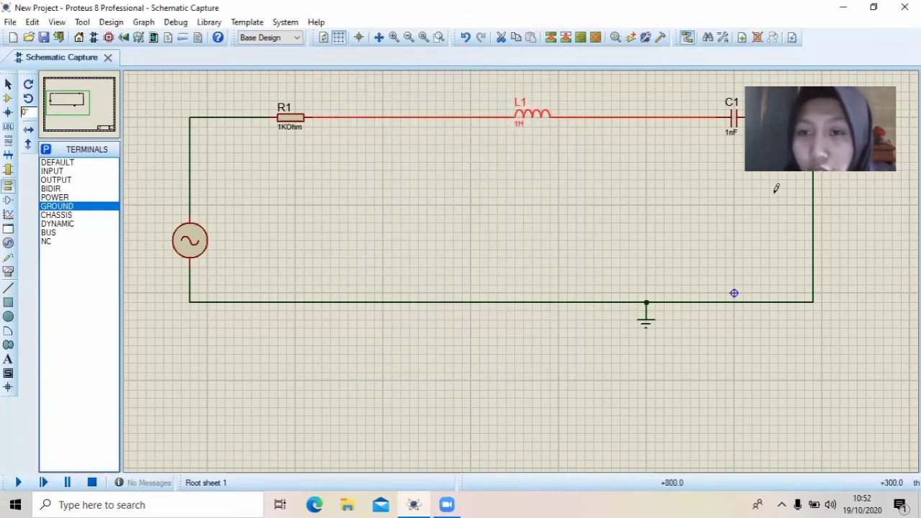
Set capacitor C1's part value to 100nF
{"action": "double_click", "coordinate": [731, 133]}
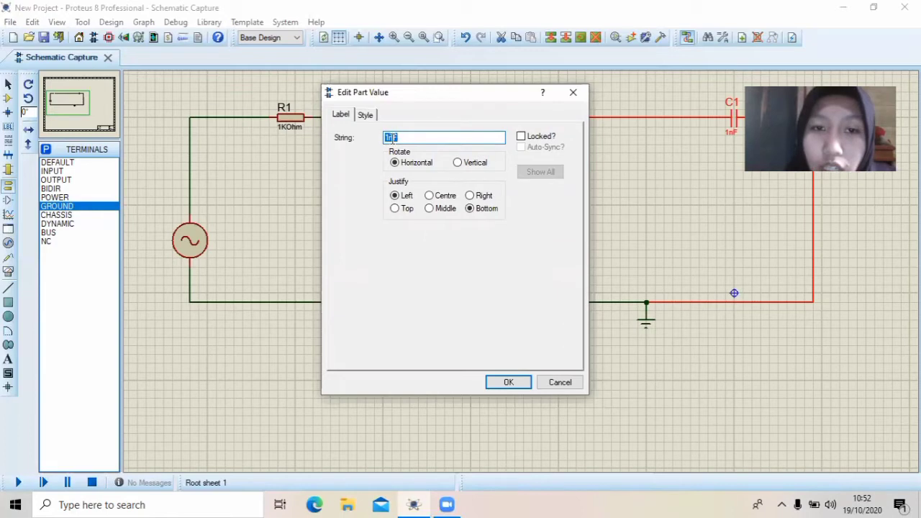
{"action": "left_click", "coordinate": [389, 137]}
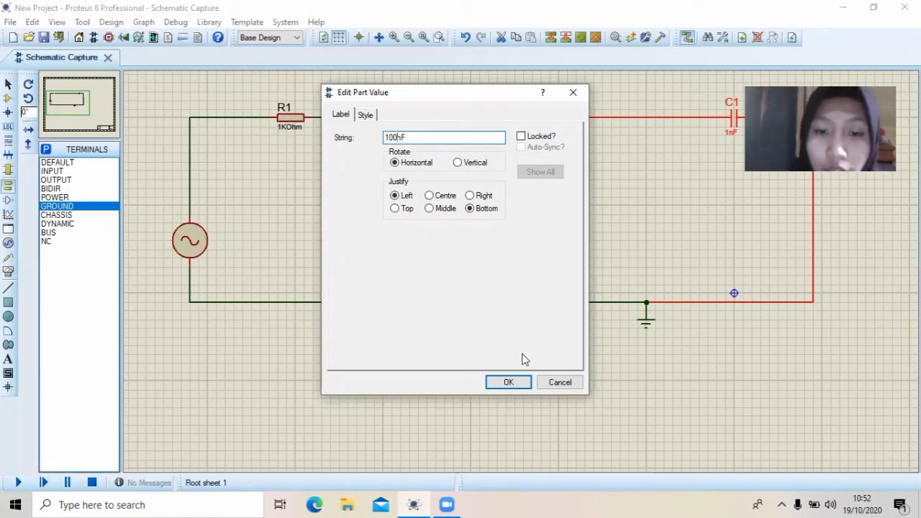
{"action": "left_click", "coordinate": [509, 382]}
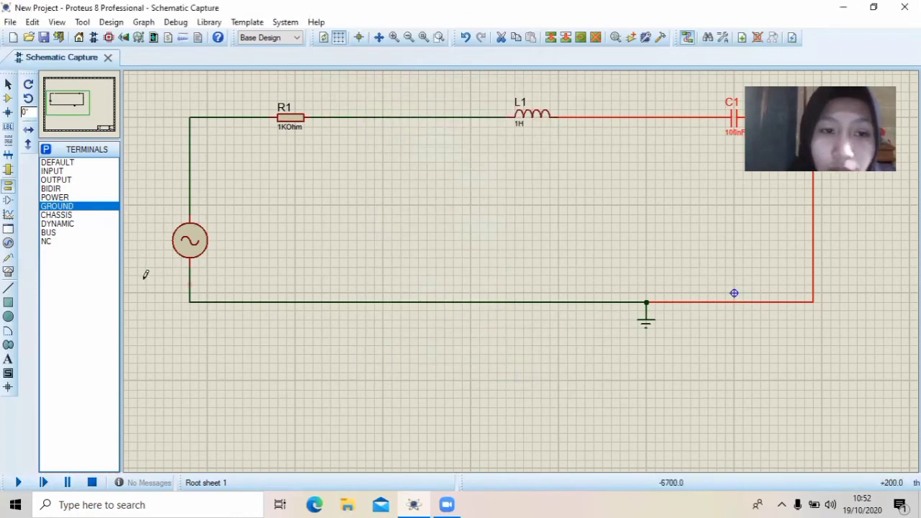
Set the alternator's amplitude to 5V and its frequency to 10Hz
{"action": "double_click", "coordinate": [205, 234]}
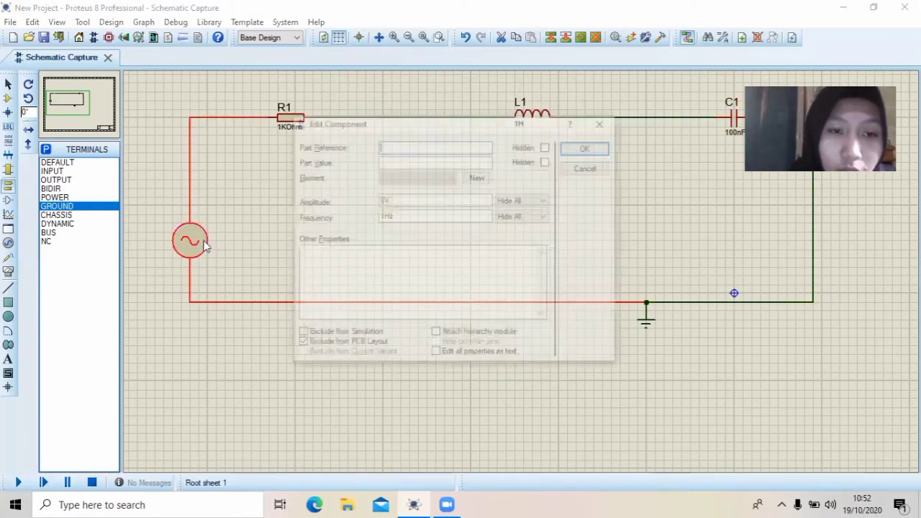
{"action": "left_click", "coordinate": [382, 200]}
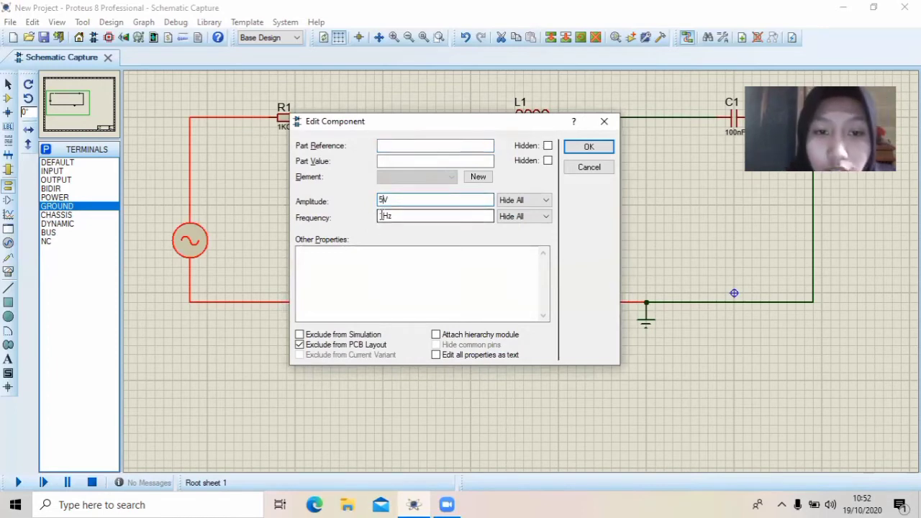
{"action": "left_click", "coordinate": [380, 215]}
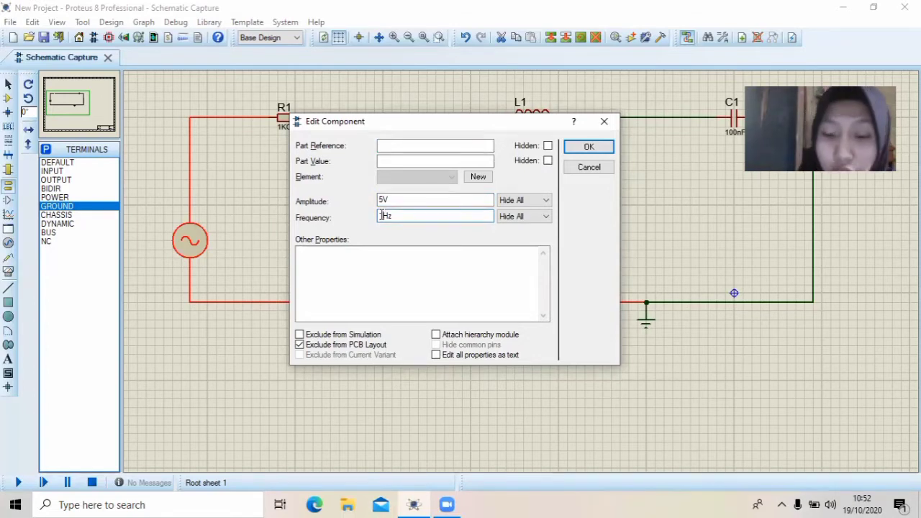
{"action": "type", "text": "0"}
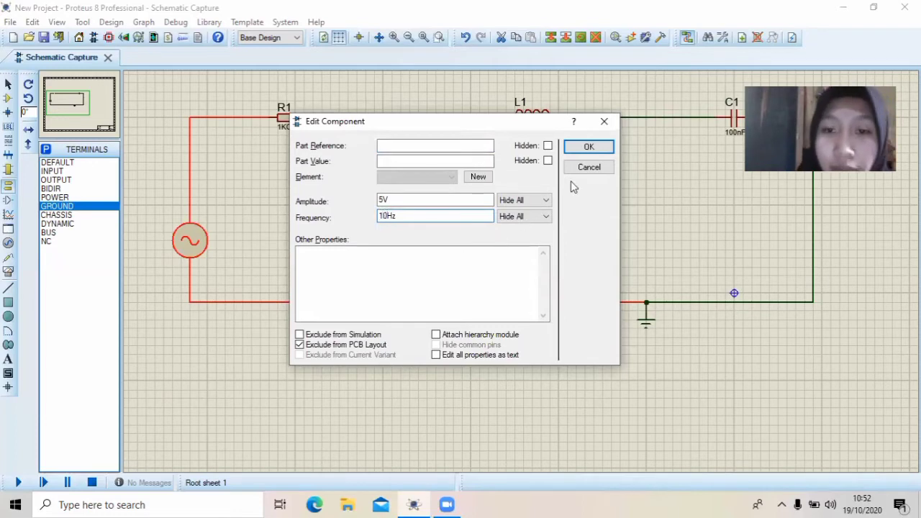
{"action": "left_click", "coordinate": [589, 147]}
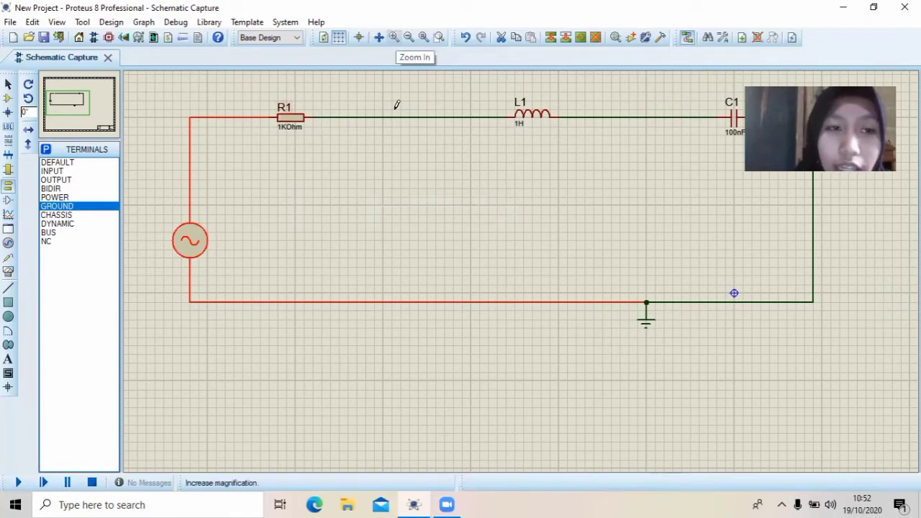
Choose the AC VOLTMETER from the virtual instruments for placement above the circuit
{"action": "mouse_move", "coordinate": [67, 111]}
{"action": "left_mouse_down"}
{"action": "mouse_move", "coordinate": [67, 120]}
{"action": "mouse_move", "coordinate": [67, 96]}
{"action": "left_mouse_up"}
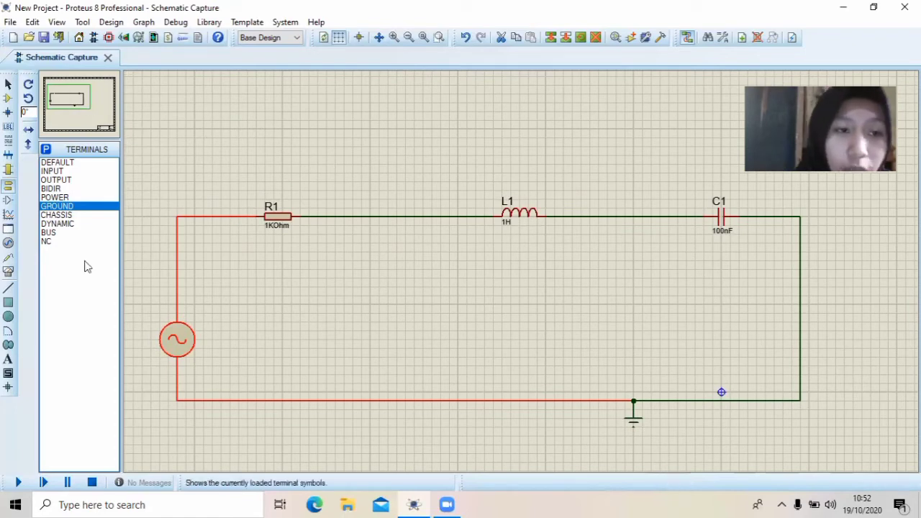
{"action": "left_click", "coordinate": [8, 271]}
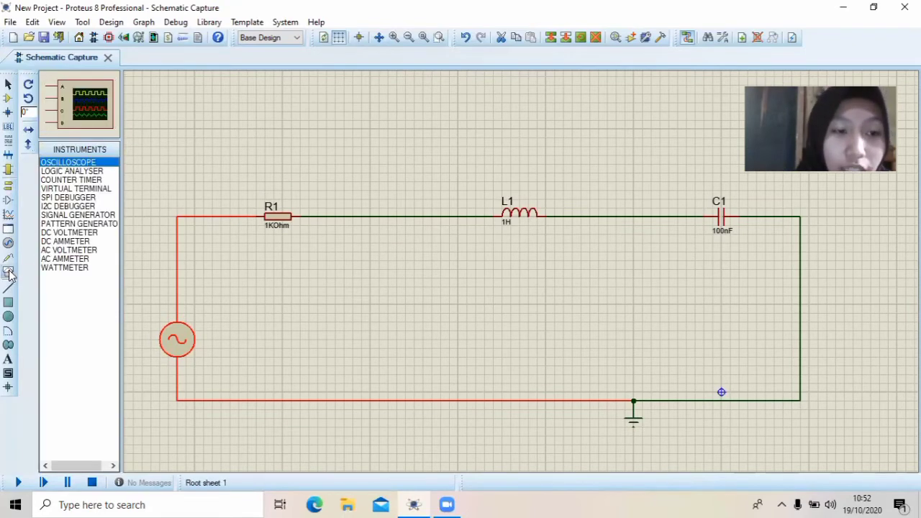
{"action": "left_click", "coordinate": [75, 251]}
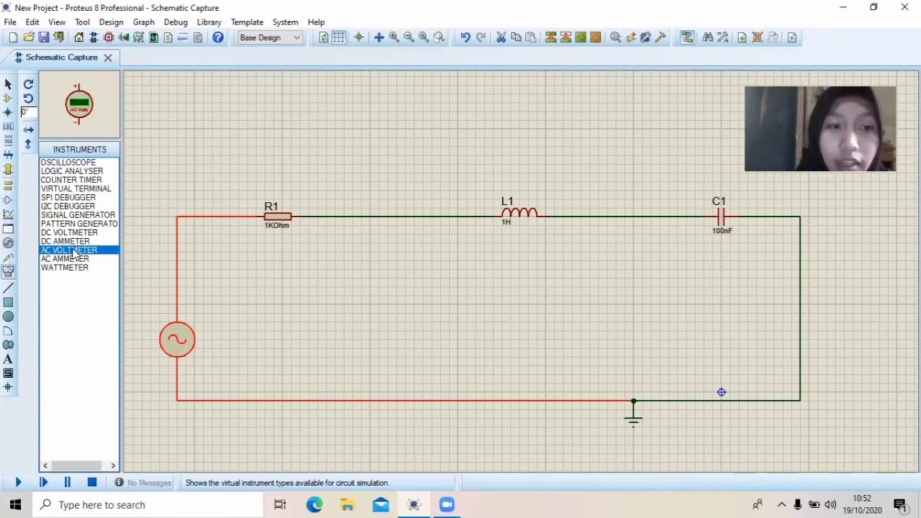
{"action": "left_click", "coordinate": [279, 115]}
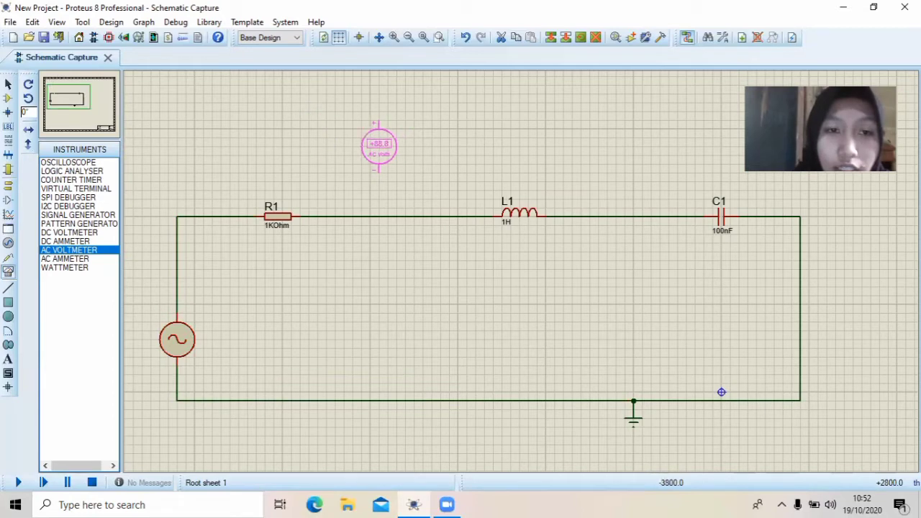
{"action": "left_click", "coordinate": [282, 102]}
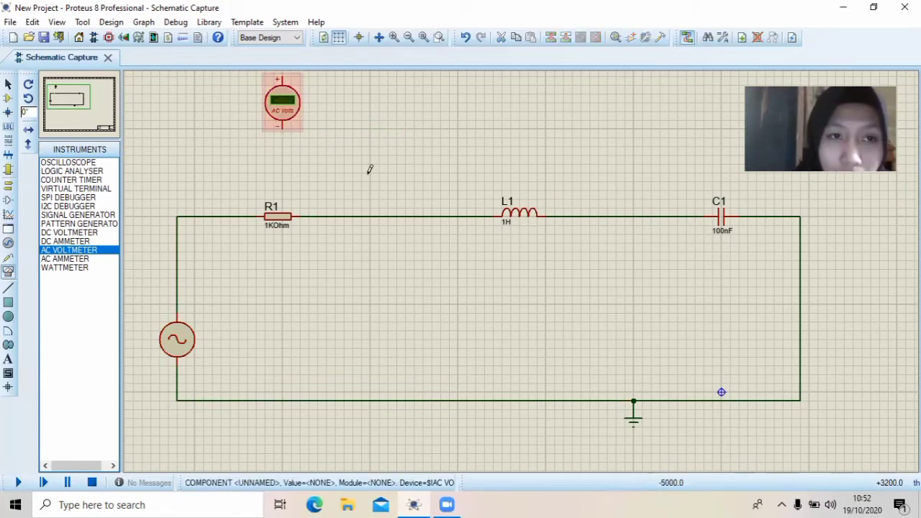
{"action": "right_click", "coordinate": [286, 102]}
{"action": "left_click", "coordinate": [327, 138]}
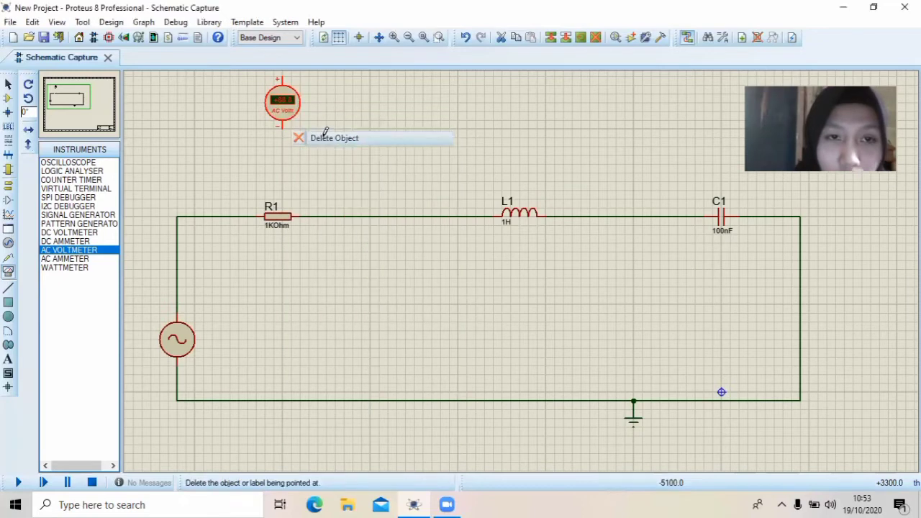
Place three AC voltmeters in a row above the circuit, one each over R1, L1 and C1
{"action": "left_click", "coordinate": [276, 125]}
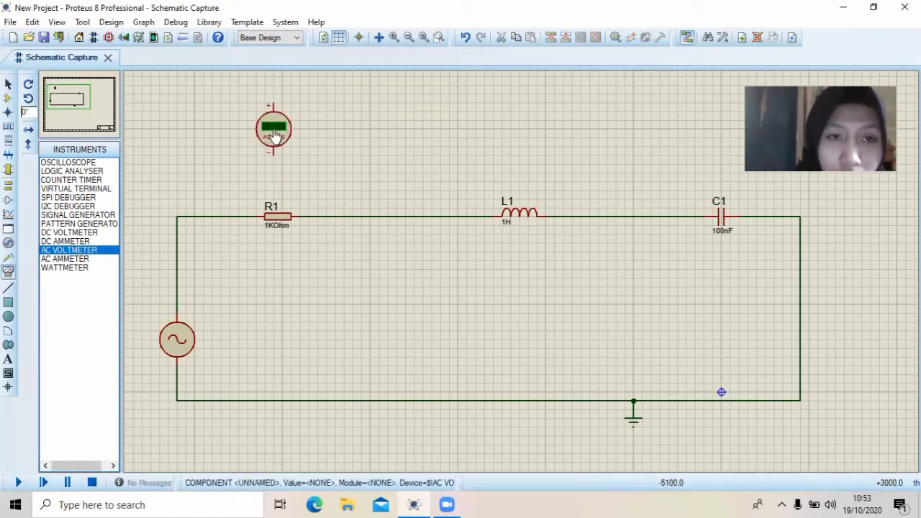
{"action": "left_click", "coordinate": [515, 125]}
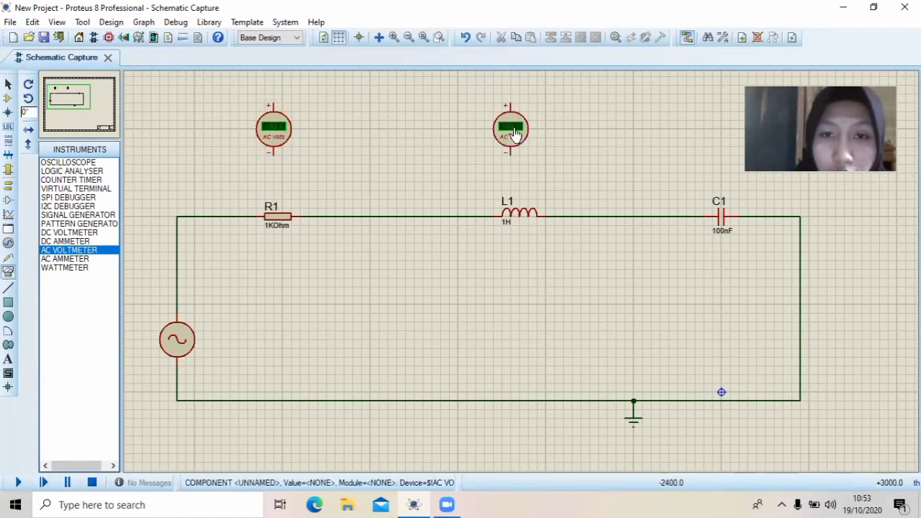
{"action": "left_click", "coordinate": [719, 121]}
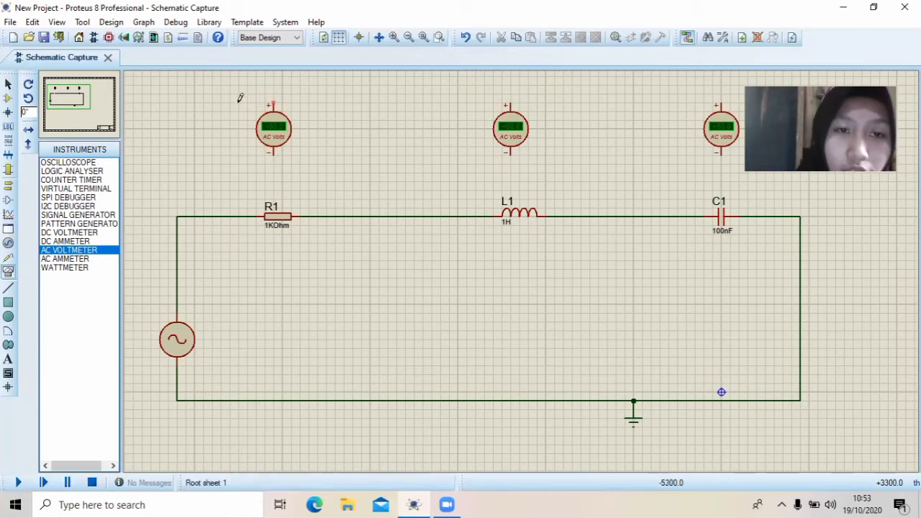
Wire the first AC voltmeter in parallel with R1, its positive terminal to the alternator side and its negative terminal to the L1 side
{"action": "left_click", "coordinate": [272, 102]}
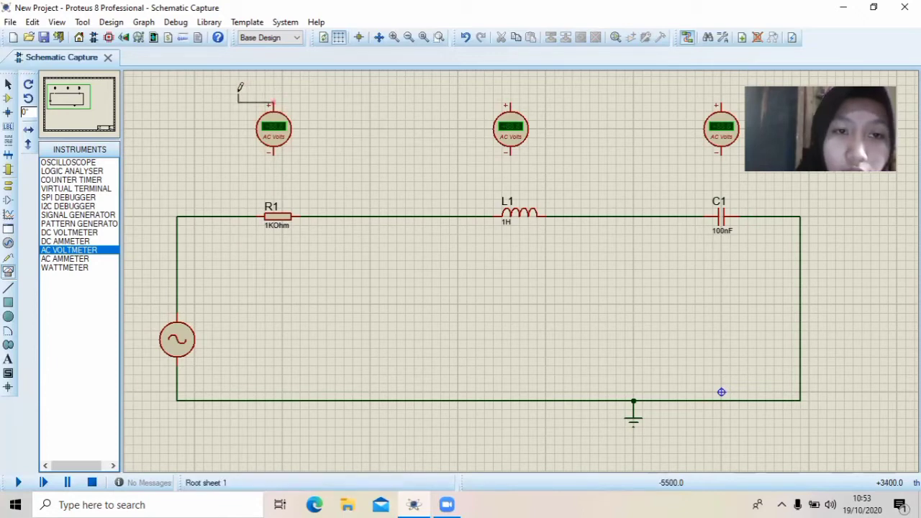
{"action": "left_click", "coordinate": [212, 215]}
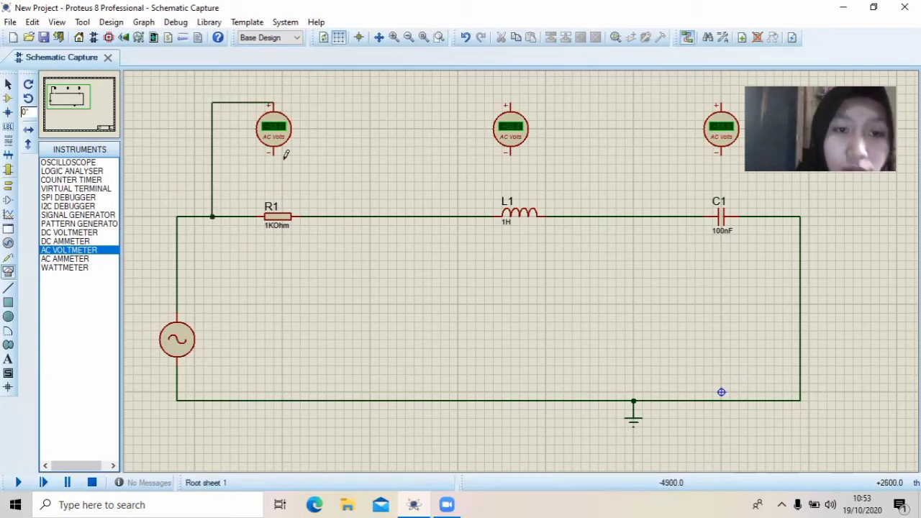
{"action": "left_click", "coordinate": [343, 215]}
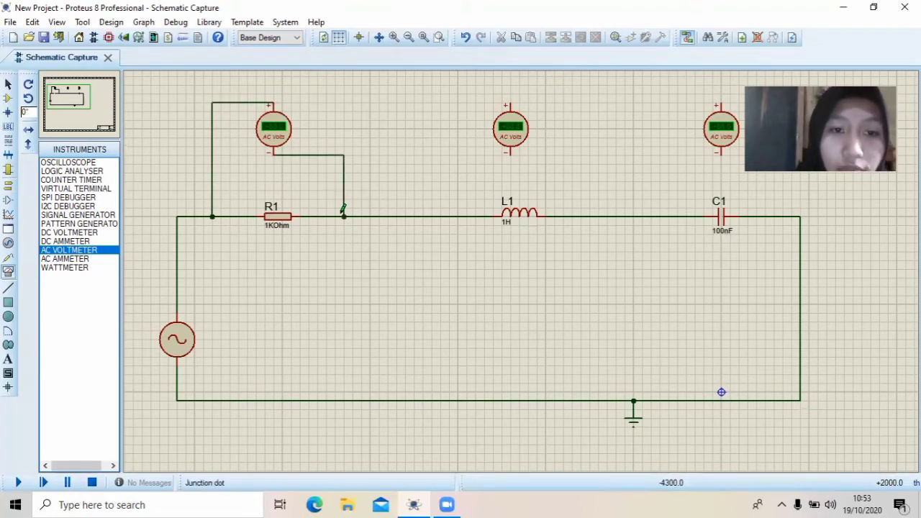
Wire the middle AC voltmeter in parallel with L1, positive terminal to the R1 side and negative terminal to the C1 side
{"action": "left_click", "coordinate": [510, 103]}
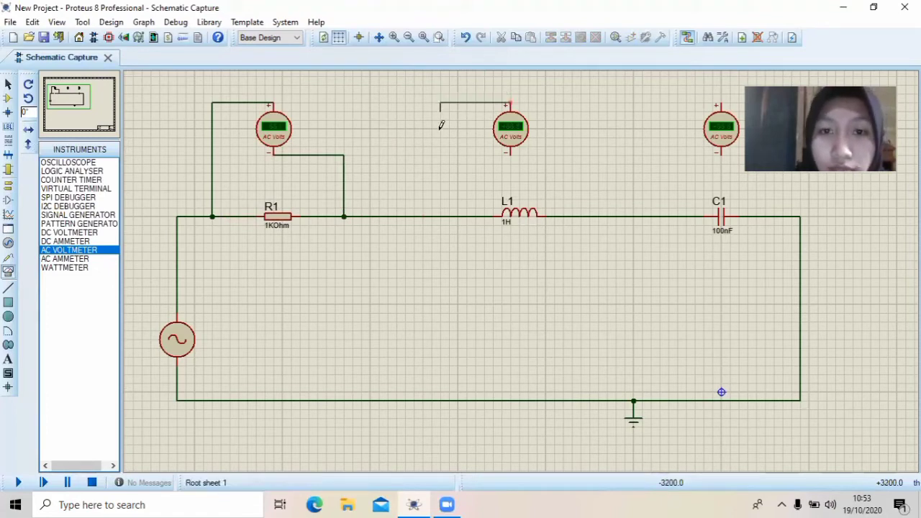
{"action": "left_click", "coordinate": [441, 215]}
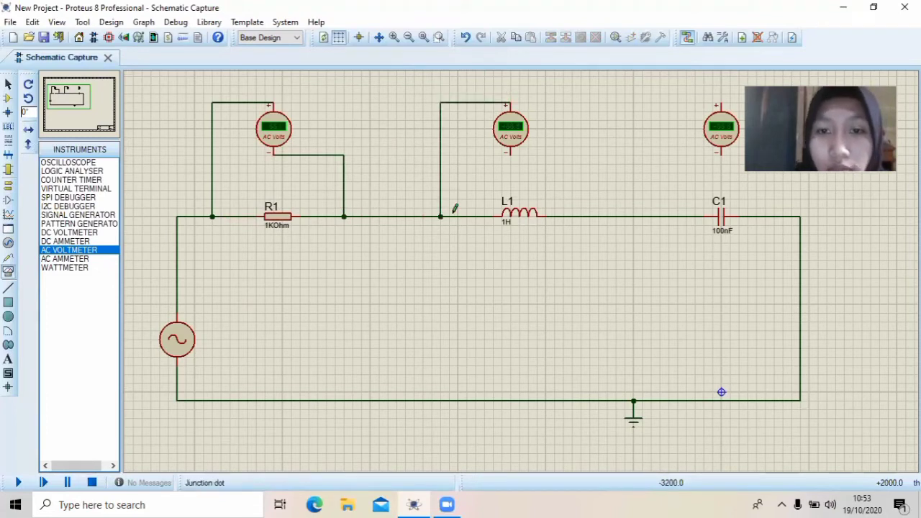
{"action": "left_click", "coordinate": [512, 153]}
{"action": "left_click", "coordinate": [572, 216]}
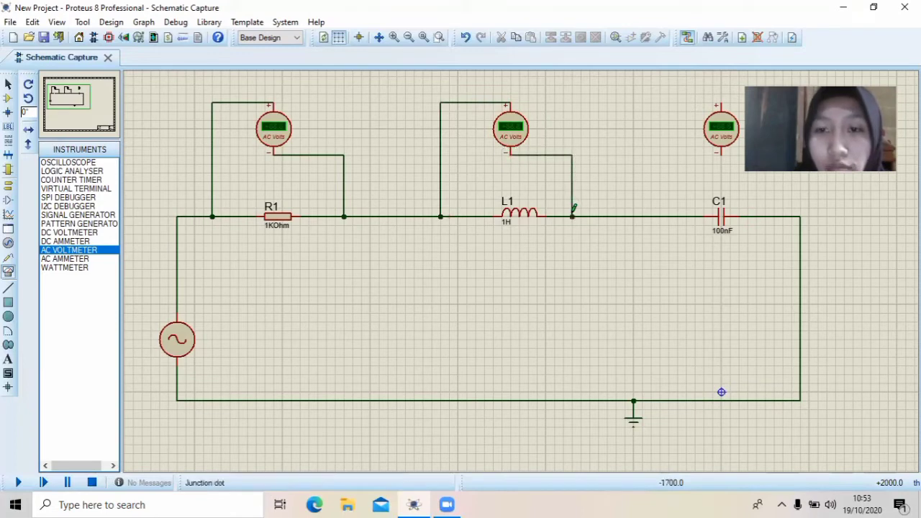
Wire the third AC voltmeter in parallel with C1, positive terminal to the L1 side and negative terminal to the return side
{"action": "left_click", "coordinate": [723, 95]}
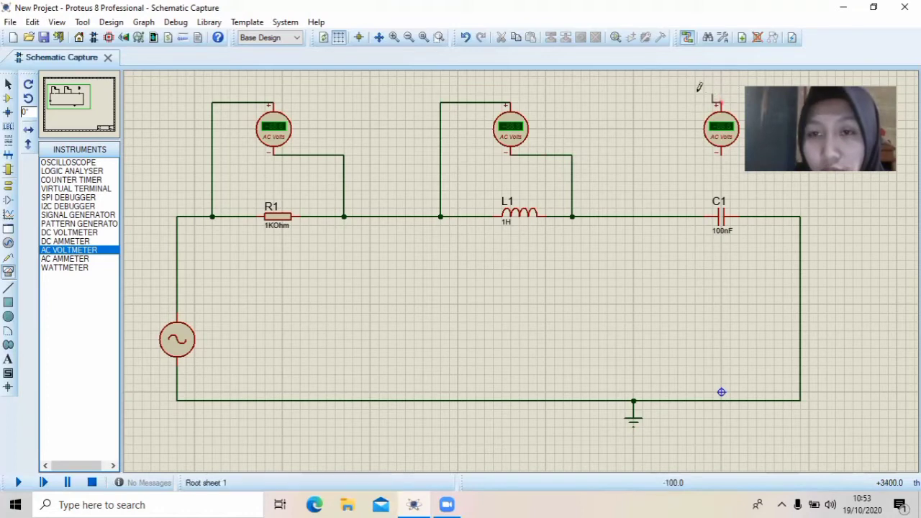
{"action": "left_click", "coordinate": [668, 216]}
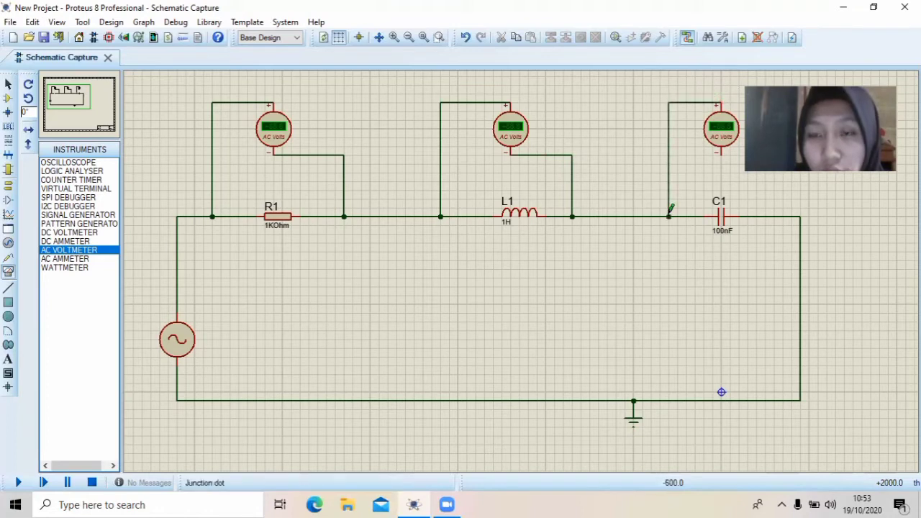
{"action": "left_click", "coordinate": [723, 153]}
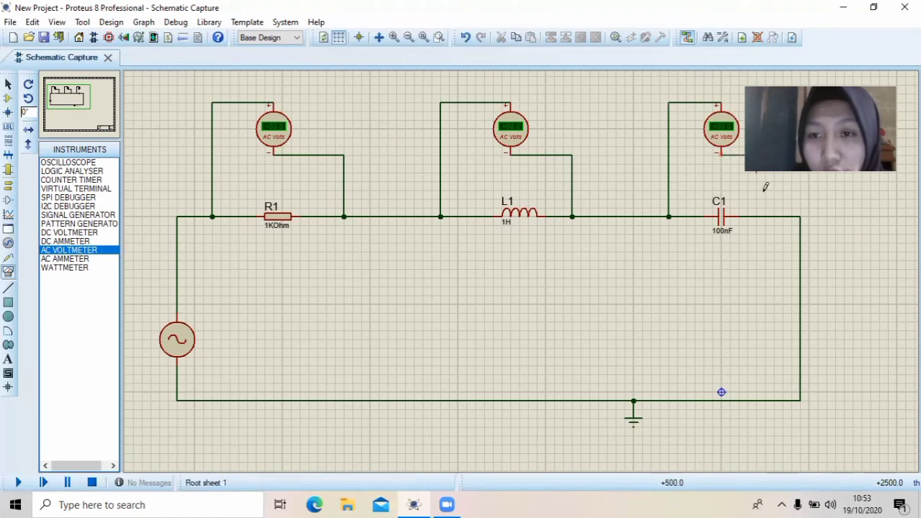
{"action": "left_click", "coordinate": [764, 215]}
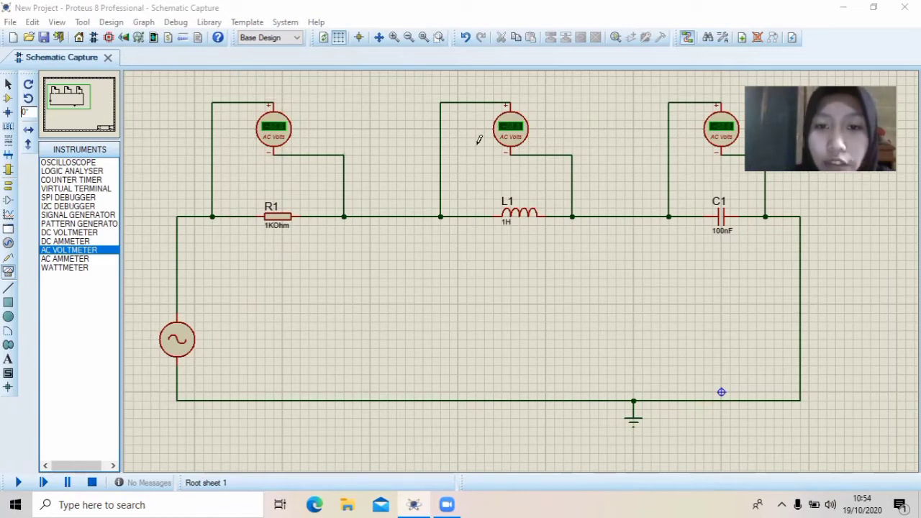
Run the simulation to read the voltages across R1, L1 and C1, and stop it
{"action": "left_click", "coordinate": [18, 485]}
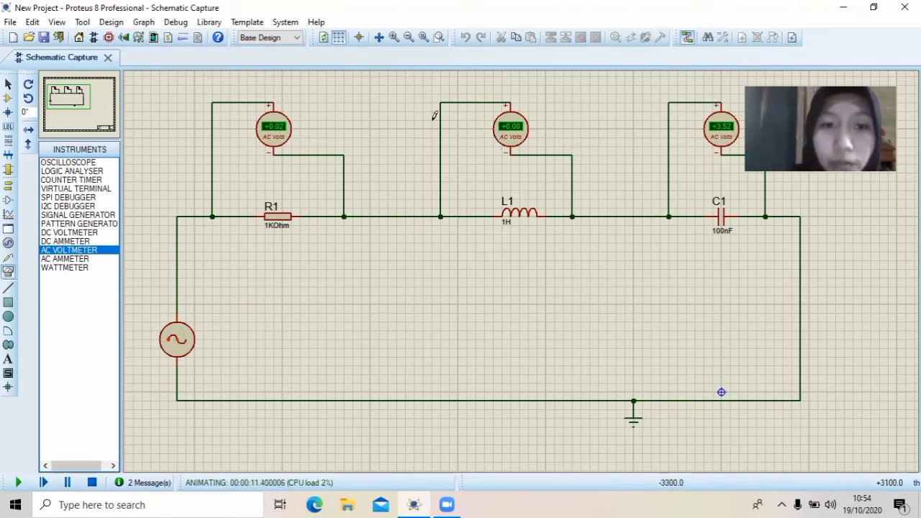
{"action": "left_click", "coordinate": [92, 484]}
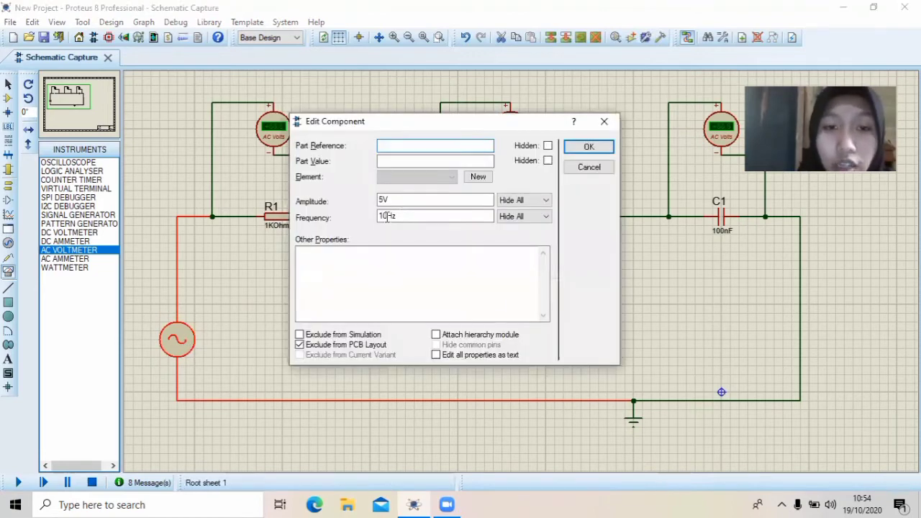
Set the alternator's frequency to 30Hz and run the simulation long enough to read the three voltmeters
{"action": "left_click", "coordinate": [387, 216]}
{"action": "key", "text": "BackSpace"}
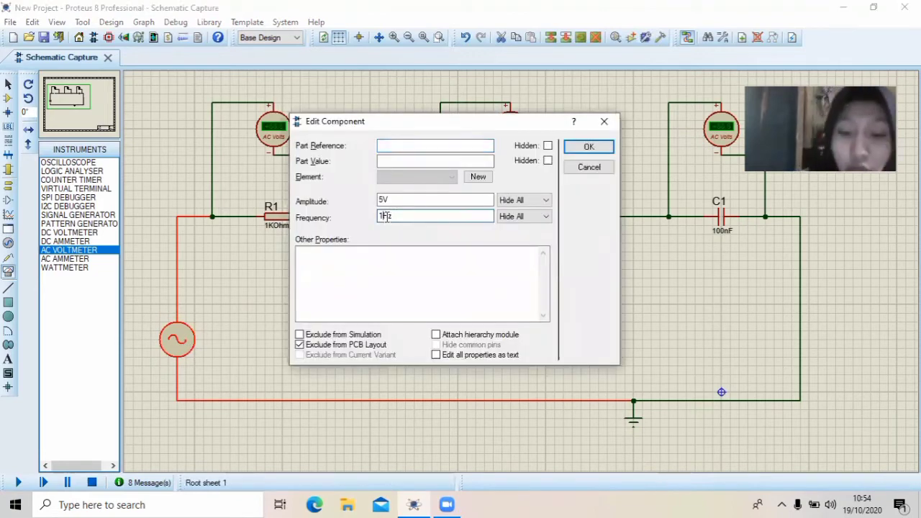
{"action": "type", "text": "3"}
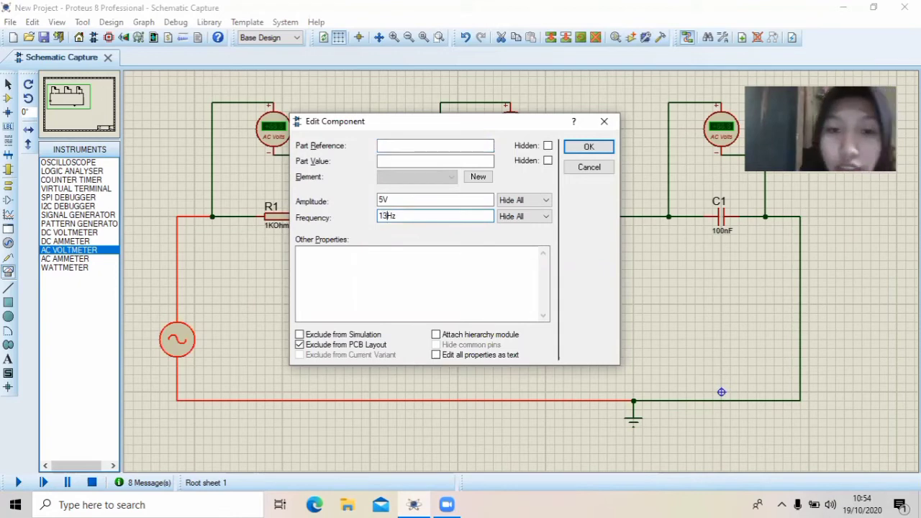
{"action": "type", "text": "0"}
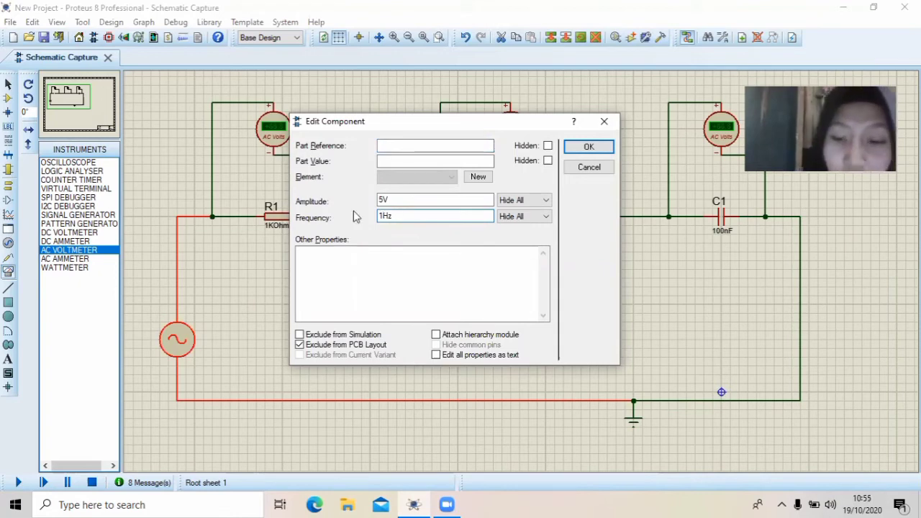
{"action": "key", "text": "BackSpace"}
{"action": "type", "text": "30"}
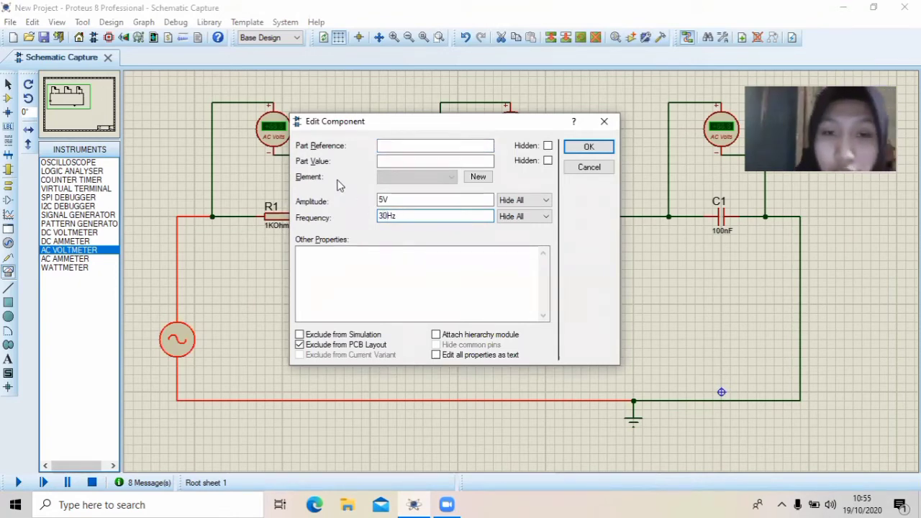
{"action": "left_click", "coordinate": [588, 148]}
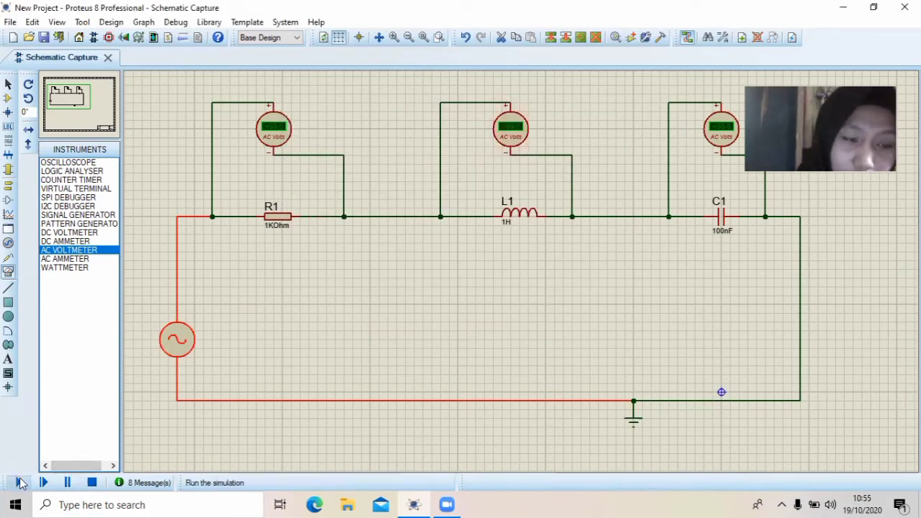
{"action": "left_click", "coordinate": [20, 483]}
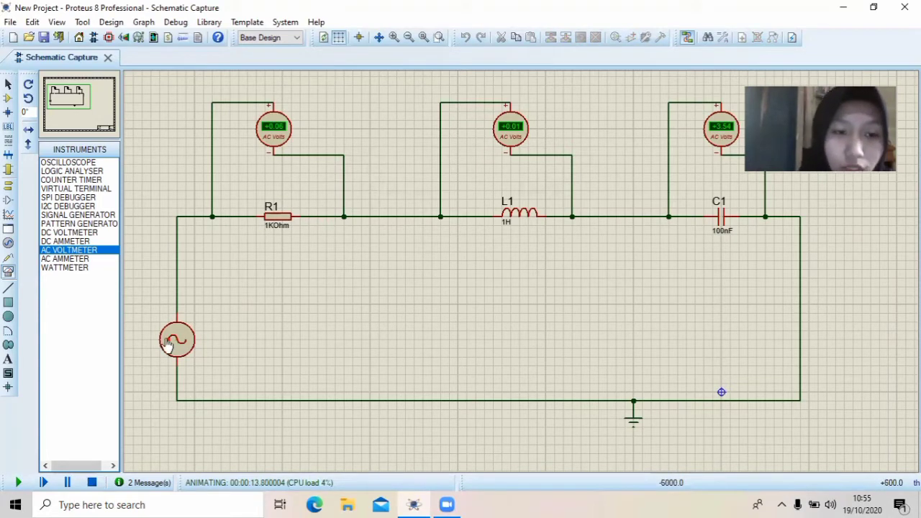
{"action": "left_click", "coordinate": [92, 482]}
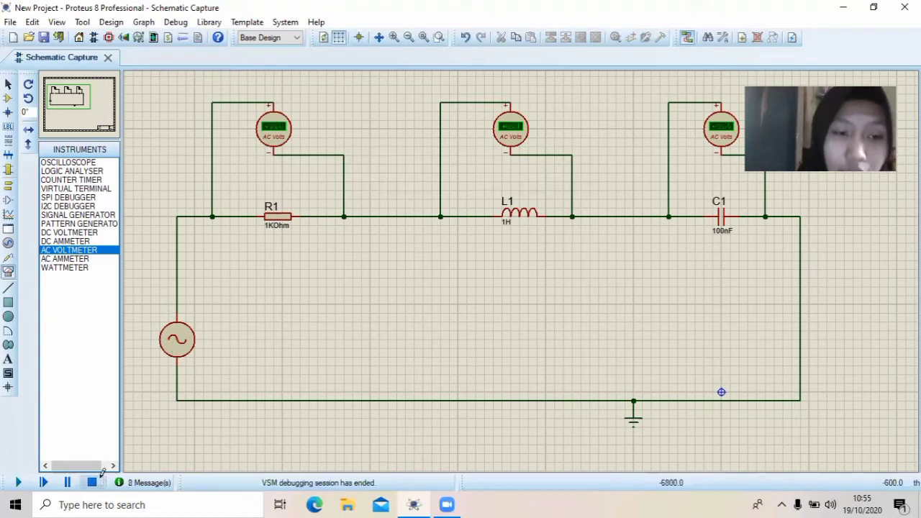
{"action": "left_click", "coordinate": [172, 353]}
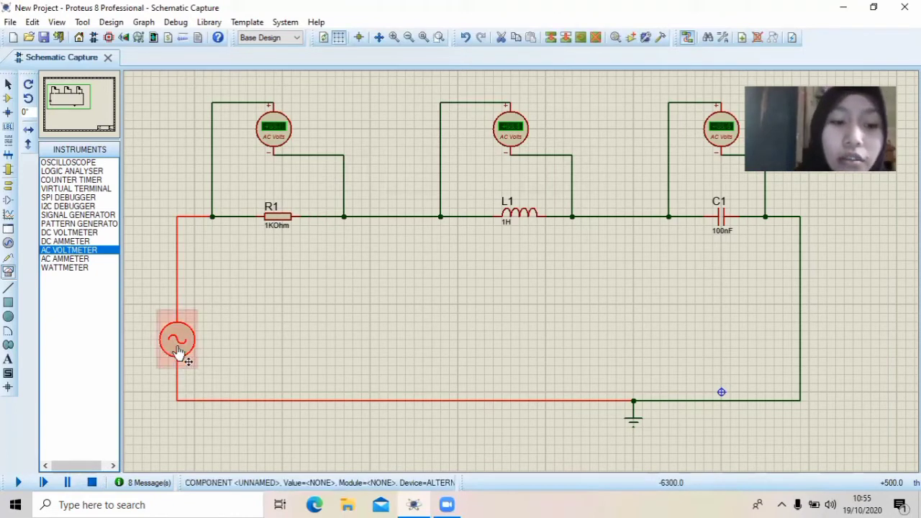
{"action": "left_click", "coordinate": [178, 350]}
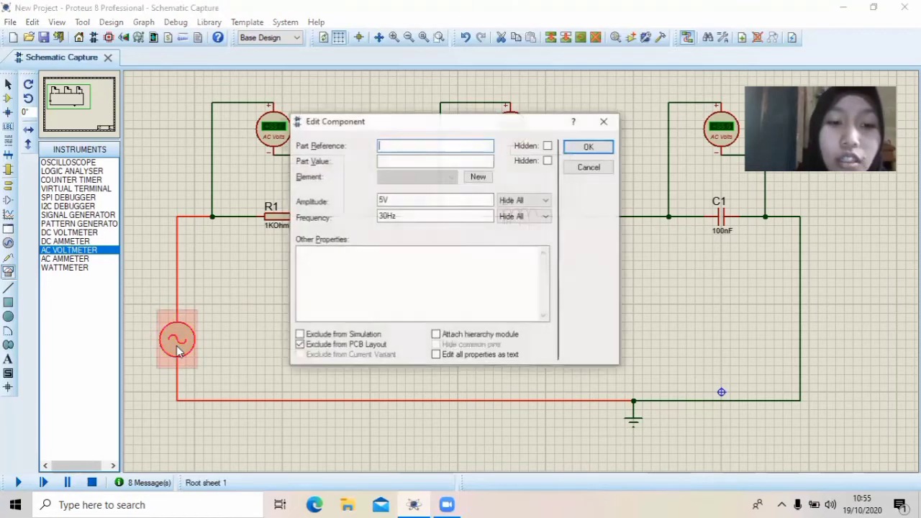
{"action": "left_click", "coordinate": [386, 215]}
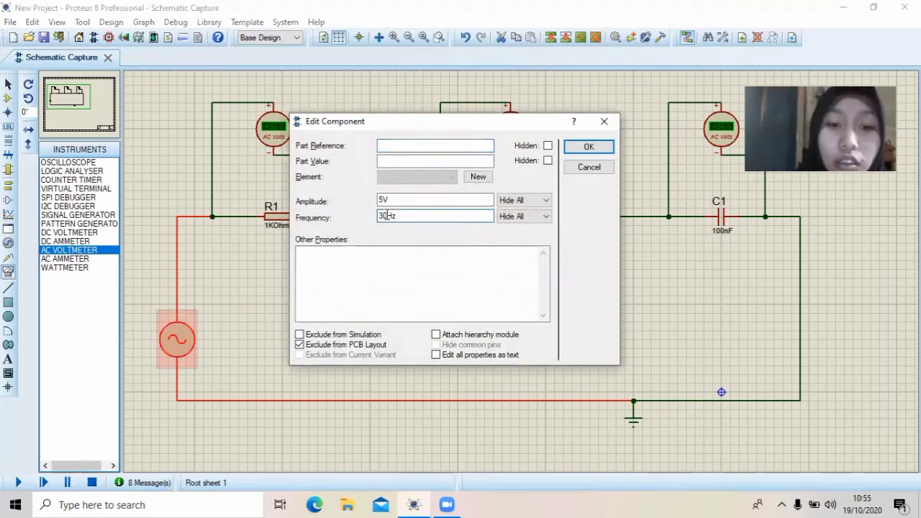
{"action": "left_click", "coordinate": [604, 121]}
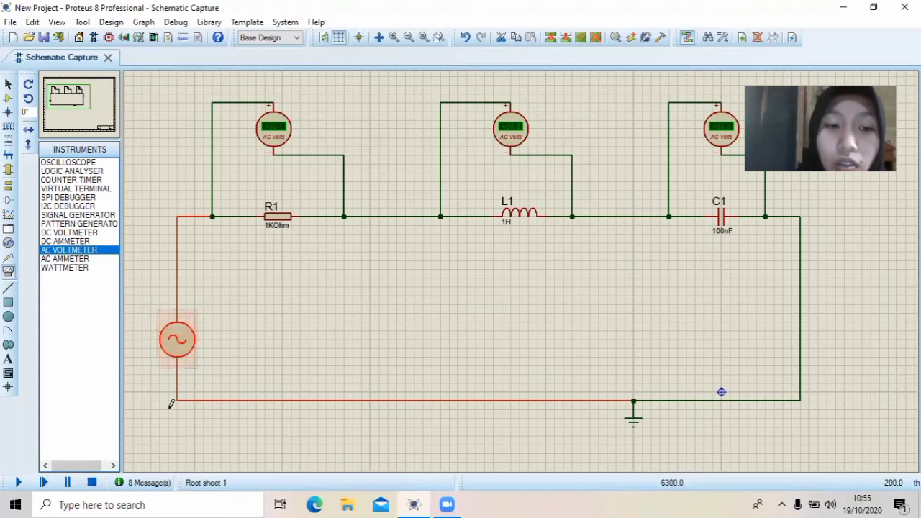
Set the alternator's frequency to 50Hz and run the simulation long enough to read the three voltmeters
{"action": "double_click", "coordinate": [189, 352]}
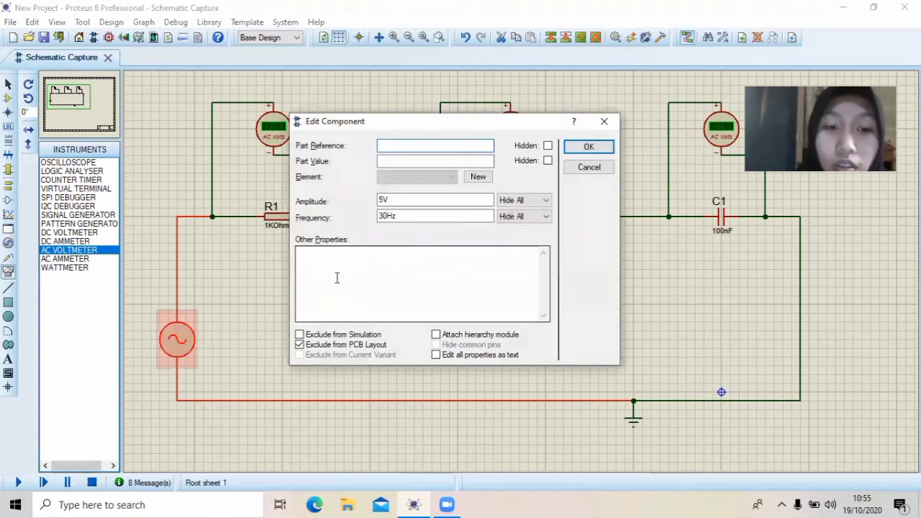
{"action": "left_click", "coordinate": [385, 215]}
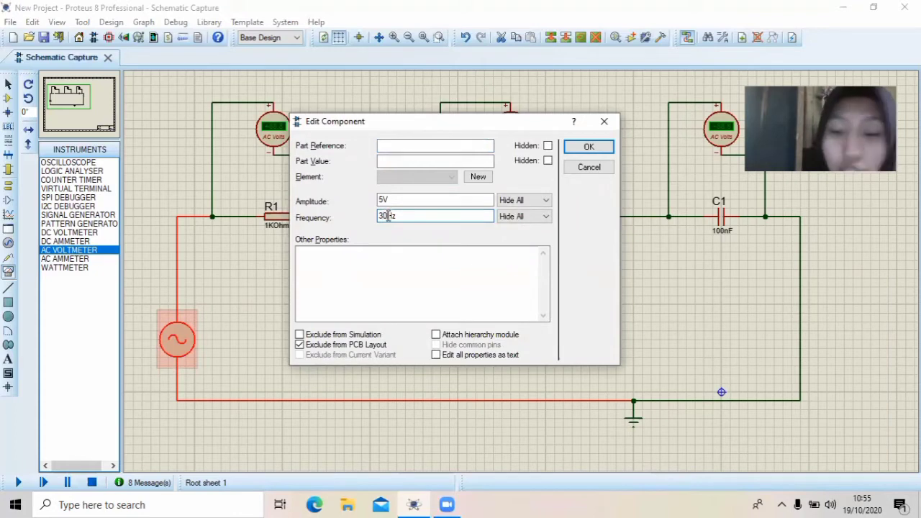
{"action": "key", "text": "BackSpace"}
{"action": "key", "text": "BackSpace"}
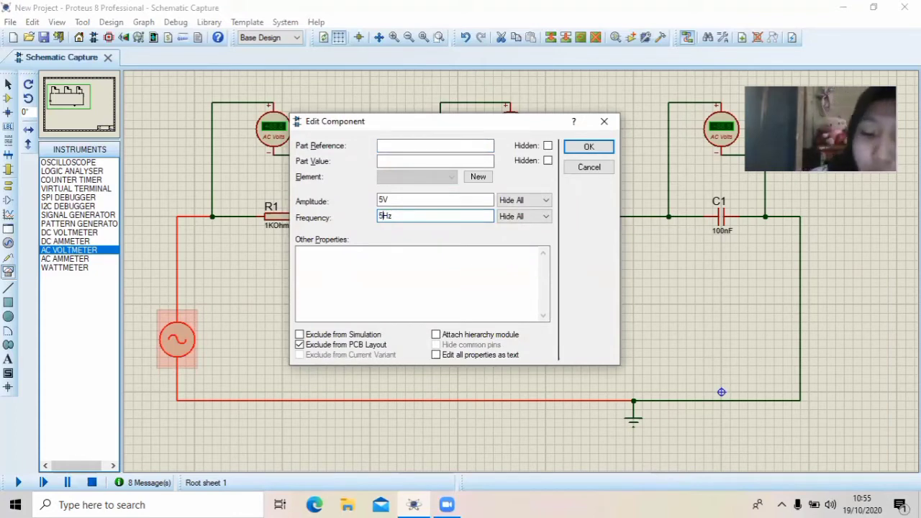
{"action": "left_click", "coordinate": [598, 149]}
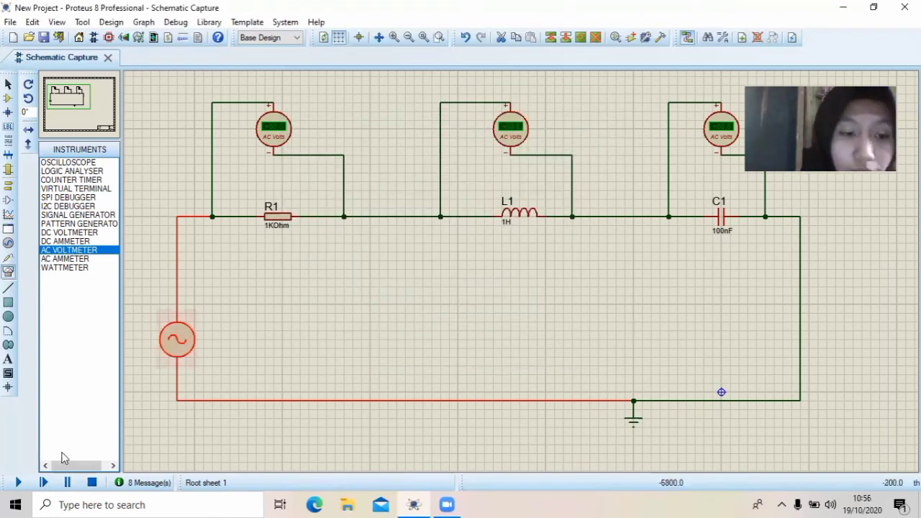
{"action": "left_click", "coordinate": [19, 484]}
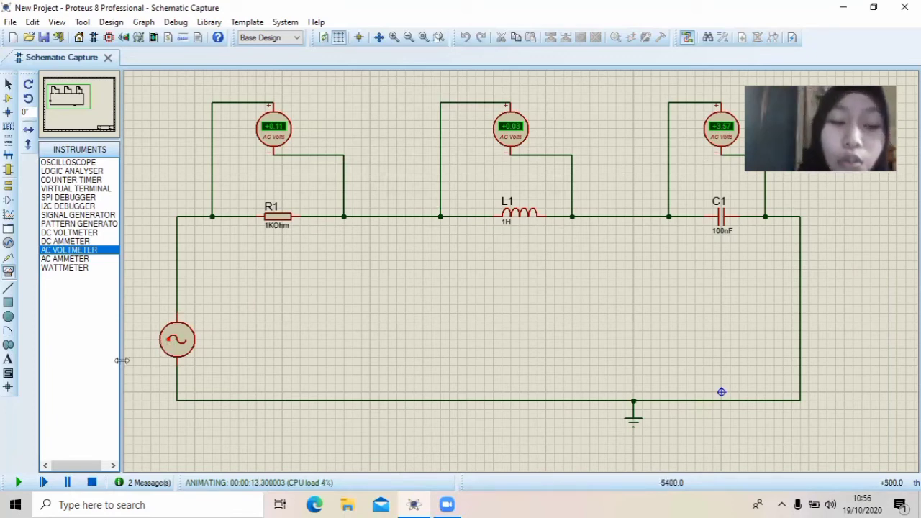
{"action": "left_click", "coordinate": [91, 481]}
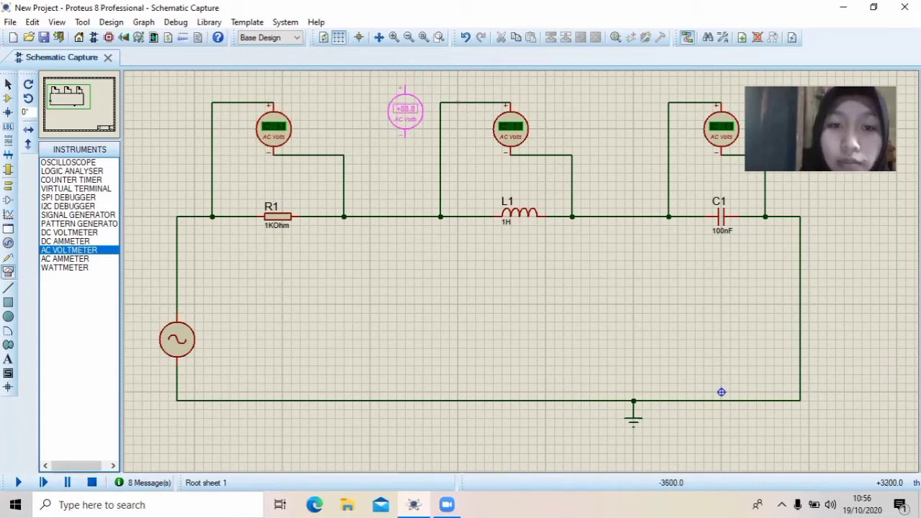
{"action": "left_click", "coordinate": [388, 126]}
{"action": "right_click", "coordinate": [399, 122]}
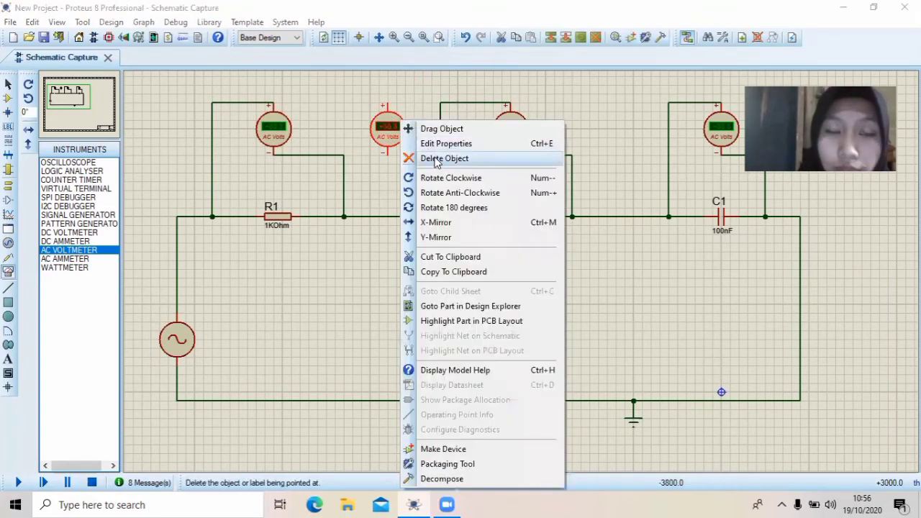
{"action": "left_click", "coordinate": [436, 159]}
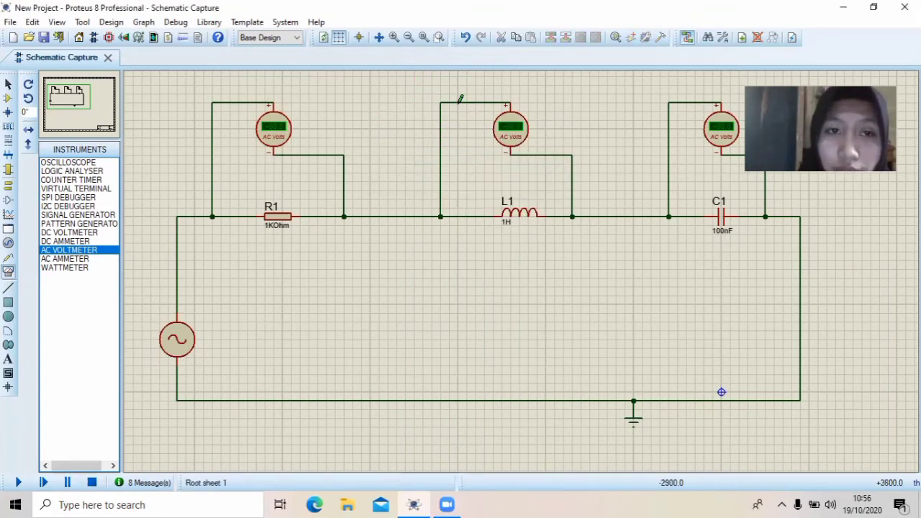
Delete the three AC voltmeters across R1, L1 and C1 together with their wires
{"action": "right_click", "coordinate": [287, 132]}
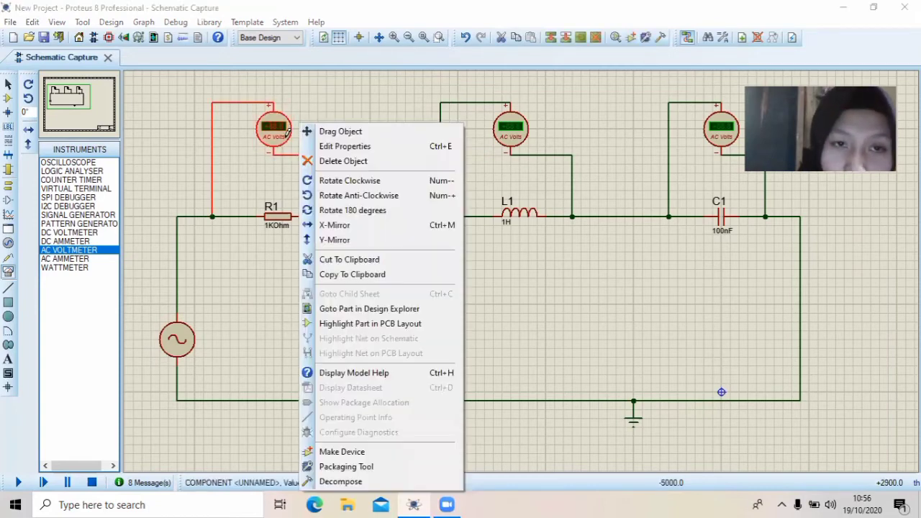
{"action": "left_click", "coordinate": [343, 161]}
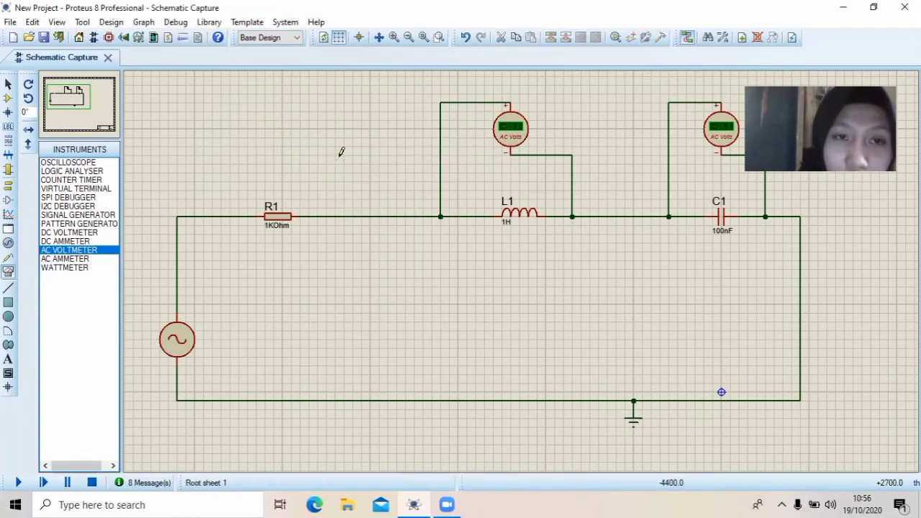
{"action": "right_click", "coordinate": [525, 128]}
{"action": "left_click", "coordinate": [568, 162]}
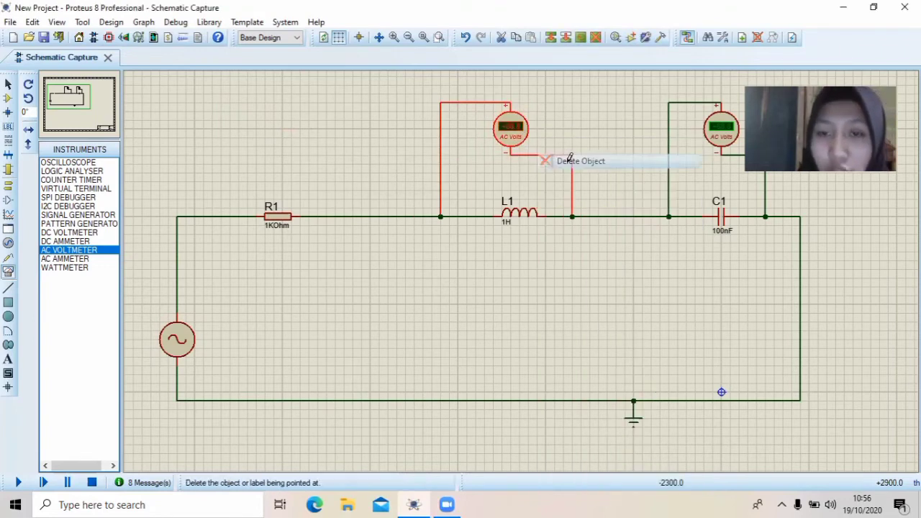
{"action": "right_click", "coordinate": [719, 126]}
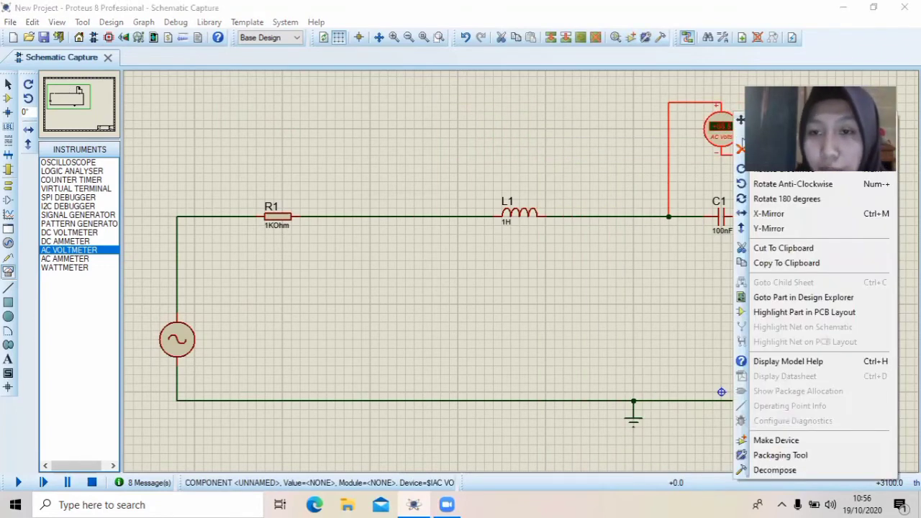
{"action": "left_click", "coordinate": [777, 149]}
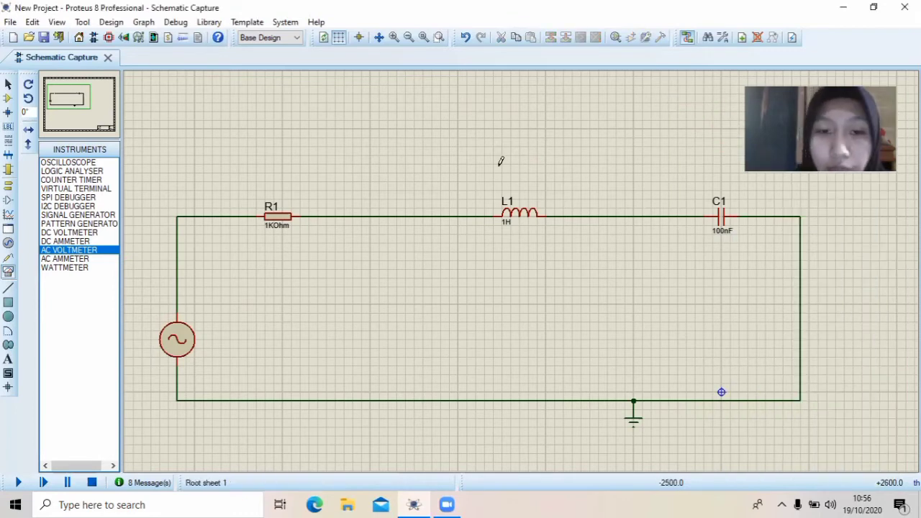
Replace the wire between R1 and L1 with a series AC ammeter, positive terminal to R1 and negative terminal to L1
{"action": "right_click", "coordinate": [388, 215]}
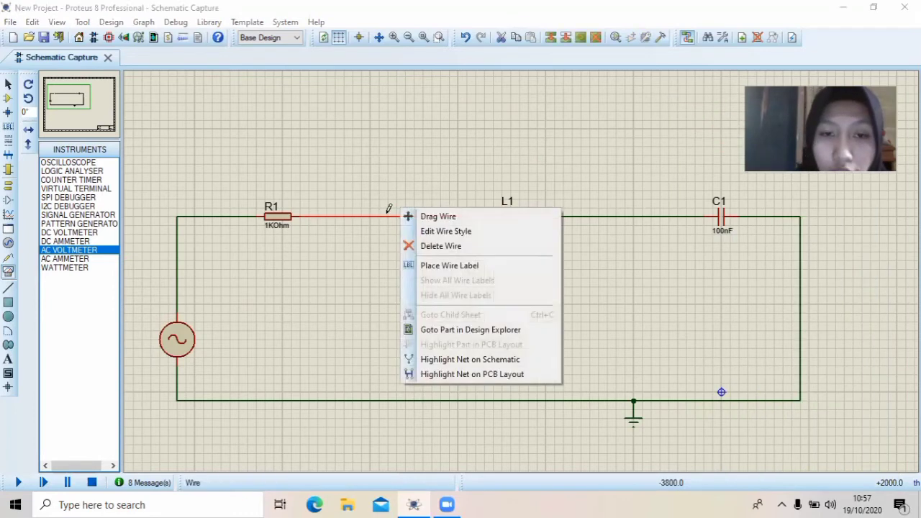
{"action": "left_click", "coordinate": [440, 246]}
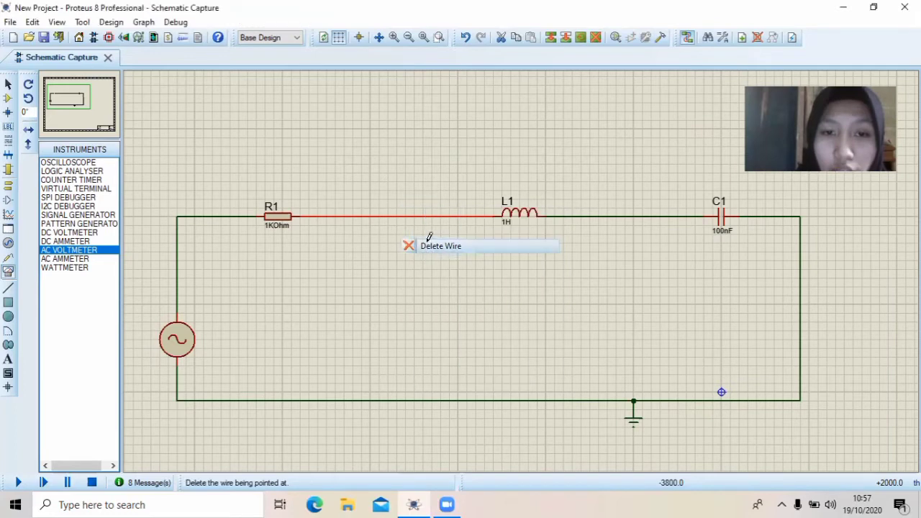
{"action": "left_click", "coordinate": [81, 259]}
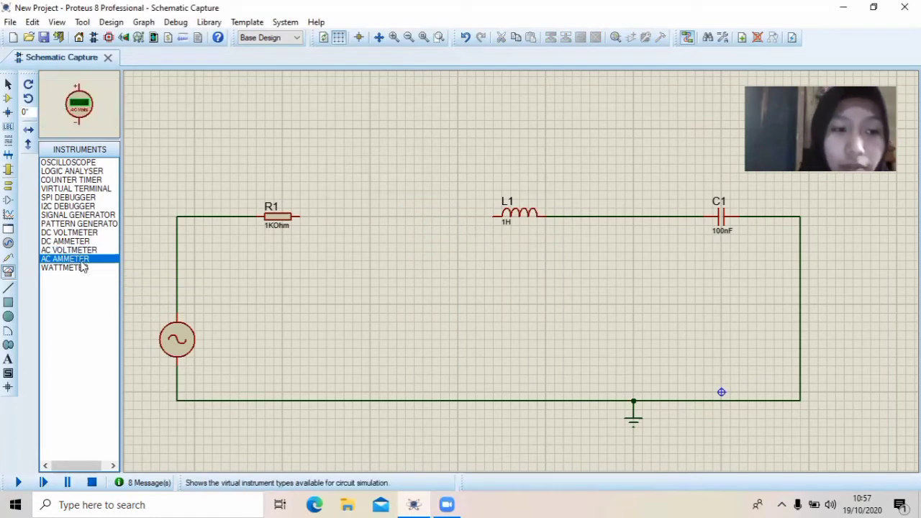
{"action": "left_click", "coordinate": [398, 158]}
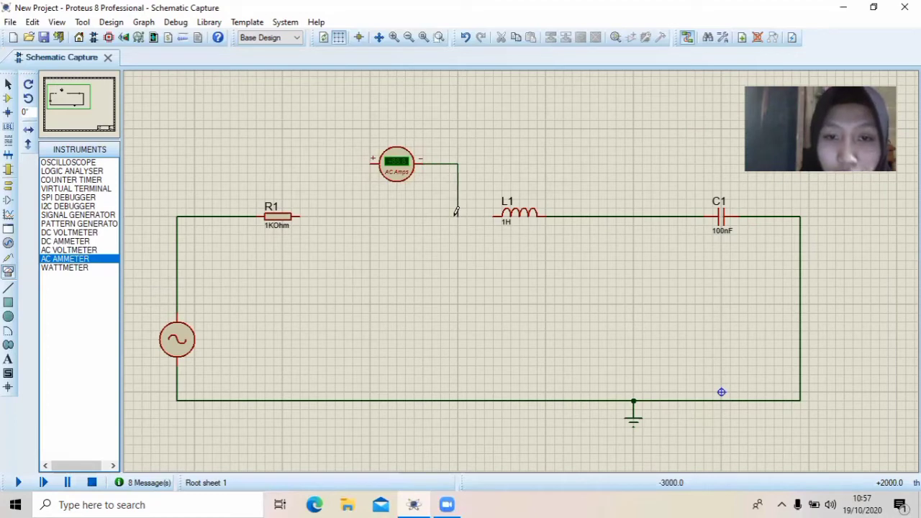
{"action": "left_click", "coordinate": [492, 213]}
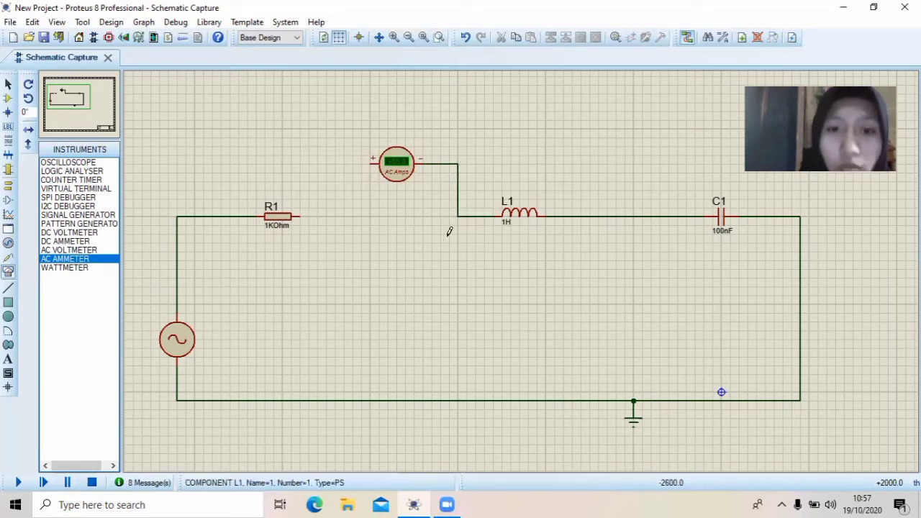
{"action": "left_click", "coordinate": [370, 162]}
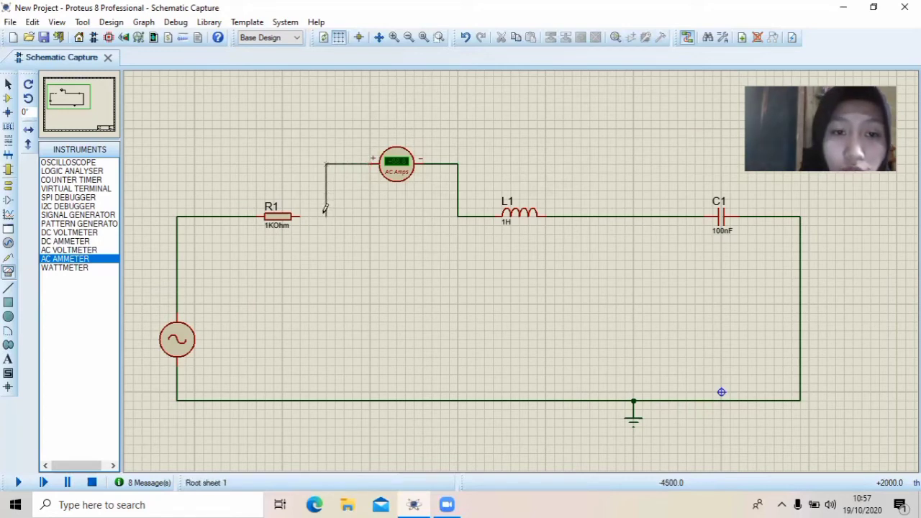
{"action": "left_click", "coordinate": [300, 215]}
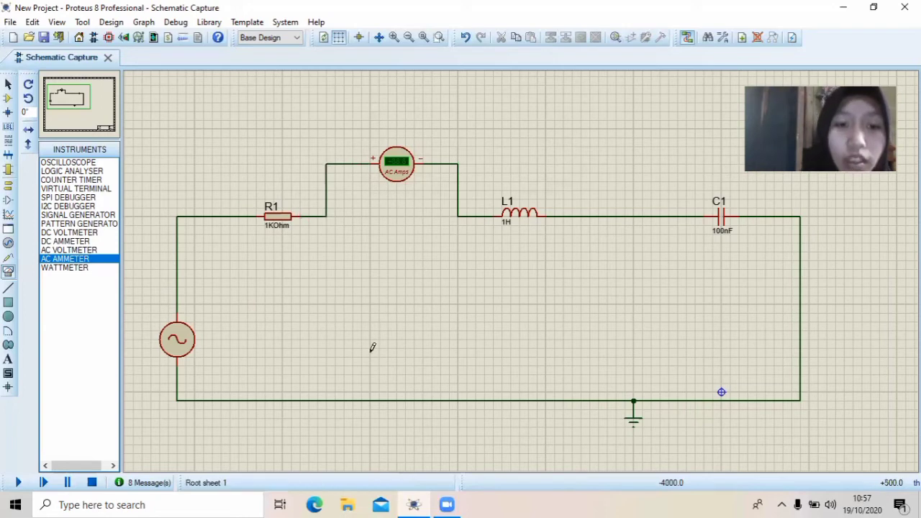
Check the alternator's amplitude and frequency settings and run the simulation to read the AC ammeter
{"action": "double_click", "coordinate": [185, 344]}
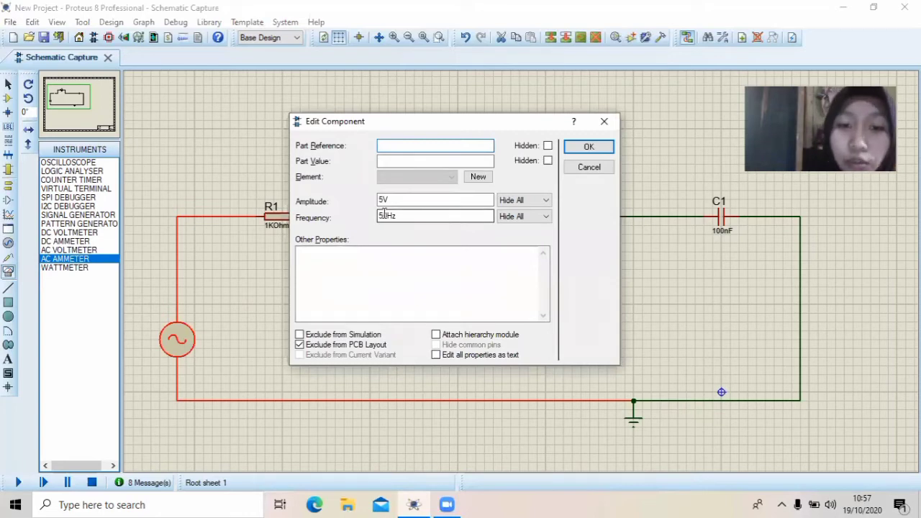
{"action": "left_click", "coordinate": [593, 145]}
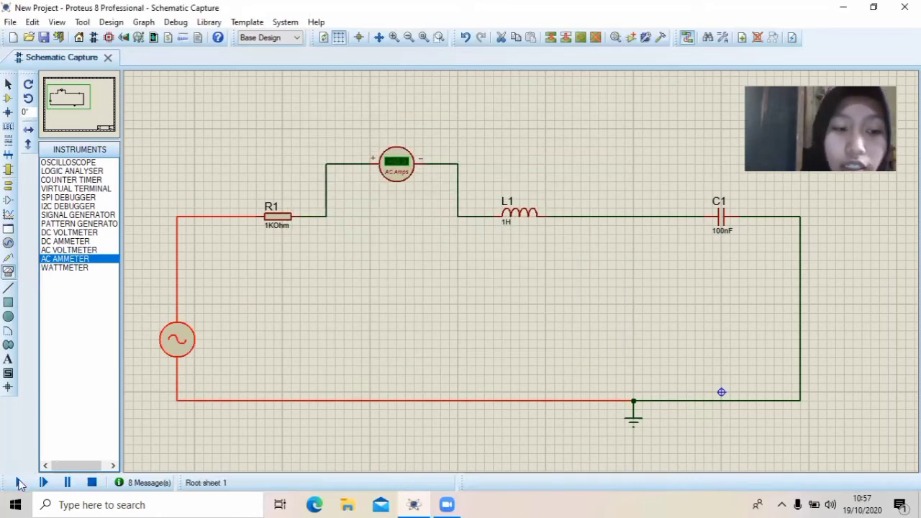
{"action": "left_click", "coordinate": [19, 482]}
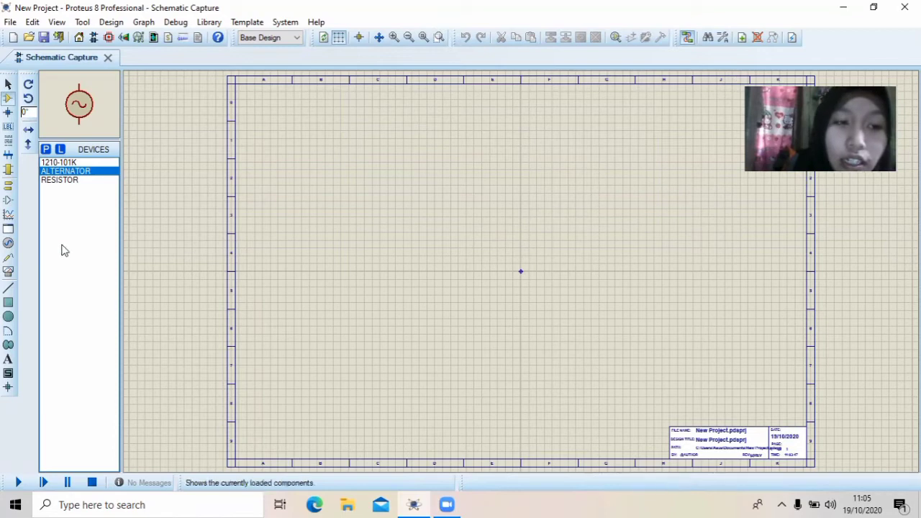
Place a RESISTOR, a 1210-101K inductor to its right and an ALTERNATOR below and left of the resistor on the empty sheet
{"action": "left_click", "coordinate": [58, 180]}
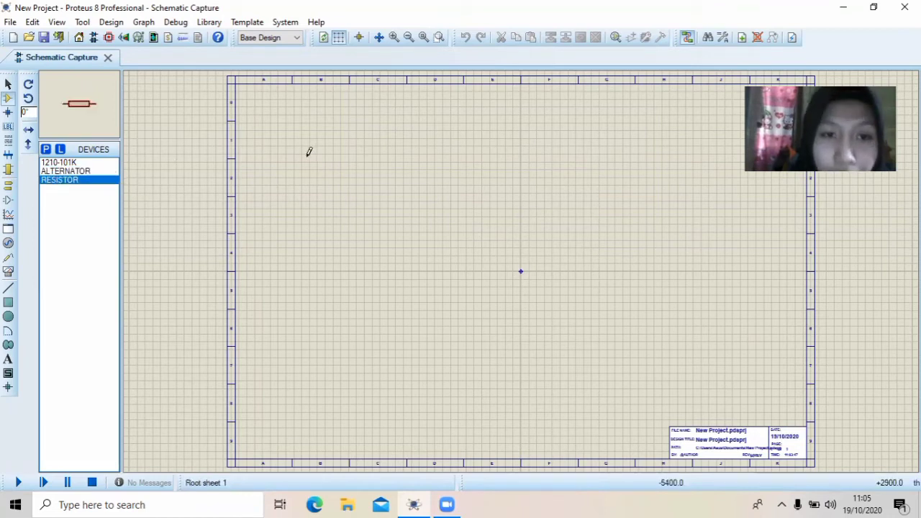
{"action": "left_click", "coordinate": [338, 187]}
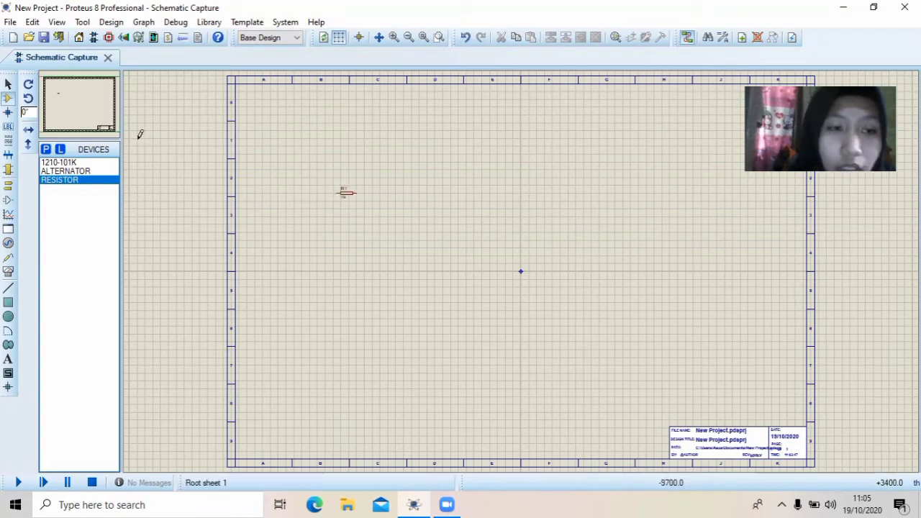
{"action": "left_click", "coordinate": [93, 163]}
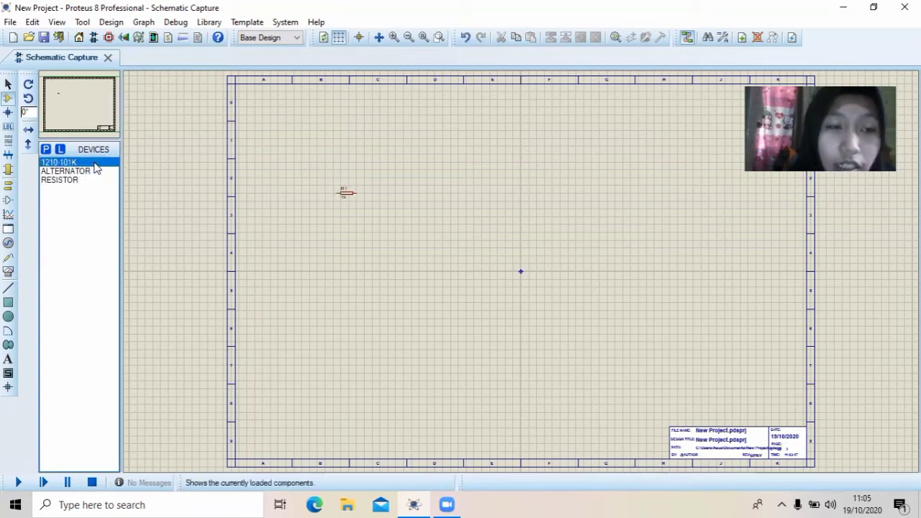
{"action": "left_click", "coordinate": [470, 188]}
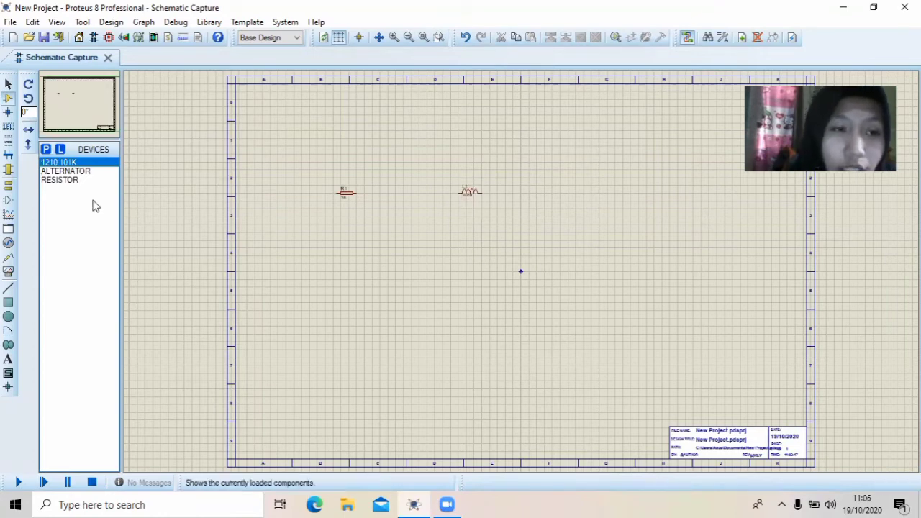
{"action": "left_click", "coordinate": [63, 174]}
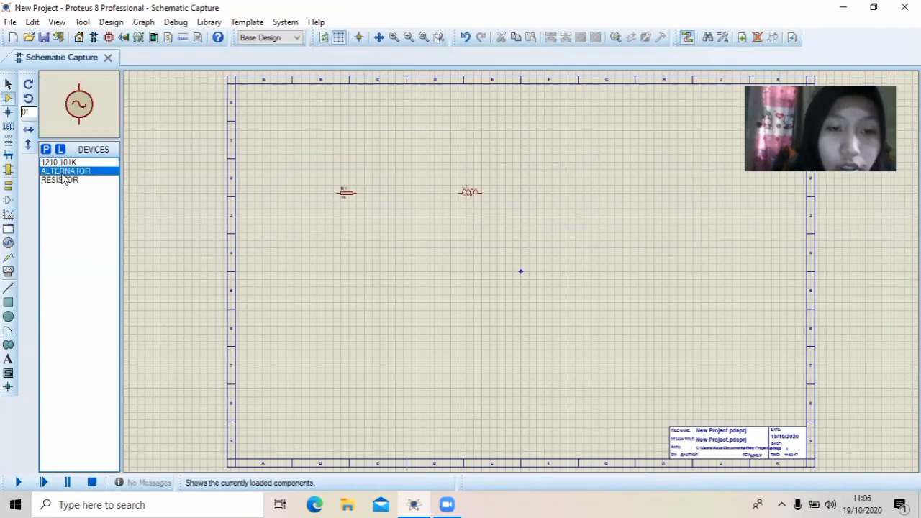
{"action": "left_click", "coordinate": [293, 232]}
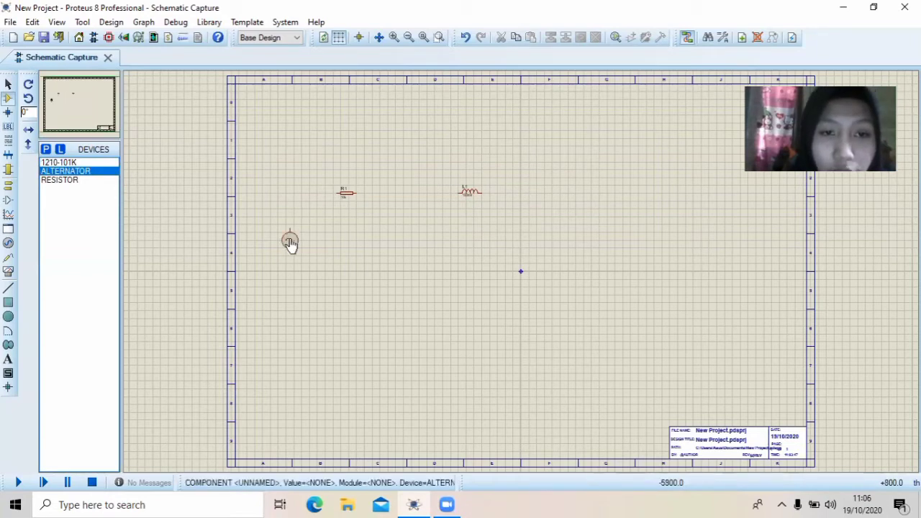
{"action": "left_click", "coordinate": [290, 243]}
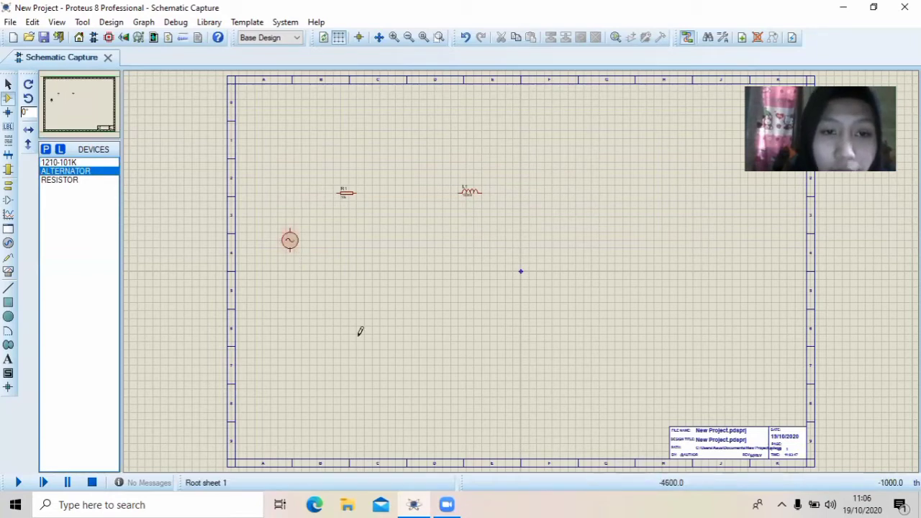
Place a GROUND terminal below the components, horizontally between the resistor and the inductor
{"action": "left_click", "coordinate": [8, 185]}
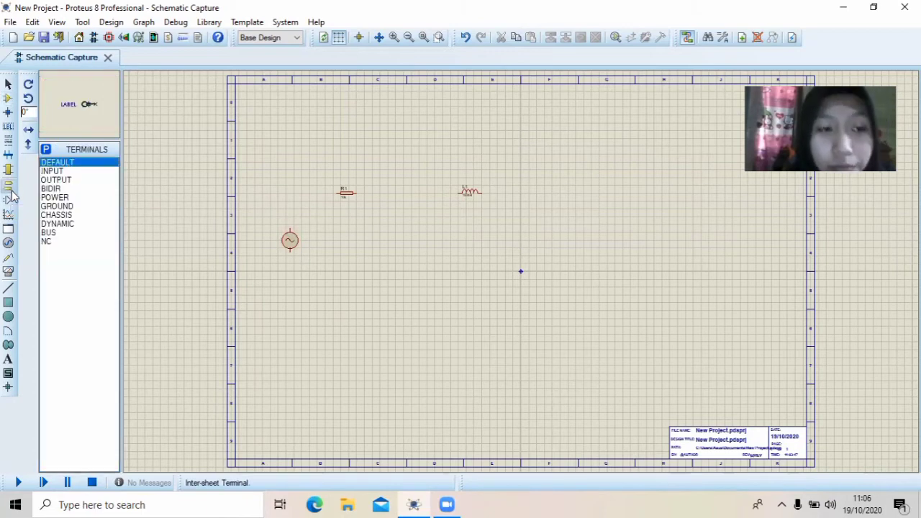
{"action": "left_click", "coordinate": [79, 207]}
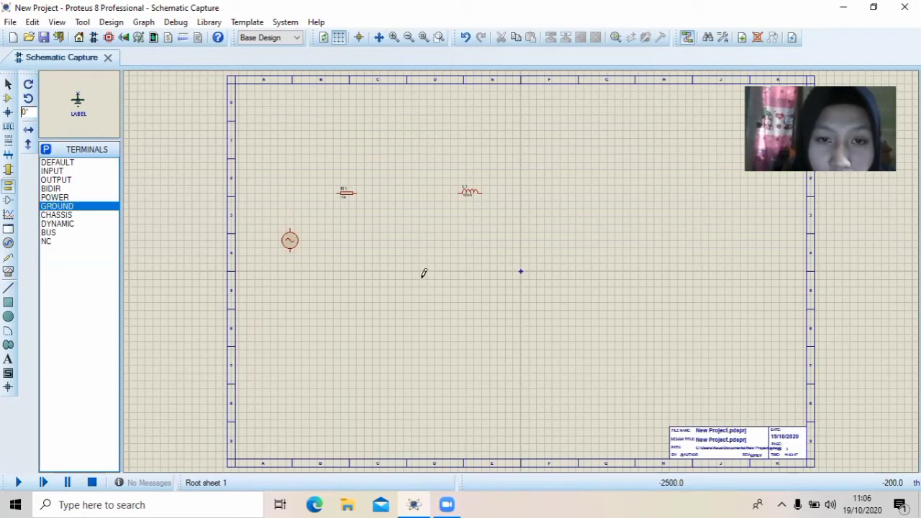
{"action": "left_click", "coordinate": [423, 273]}
{"action": "left_click", "coordinate": [423, 273]}
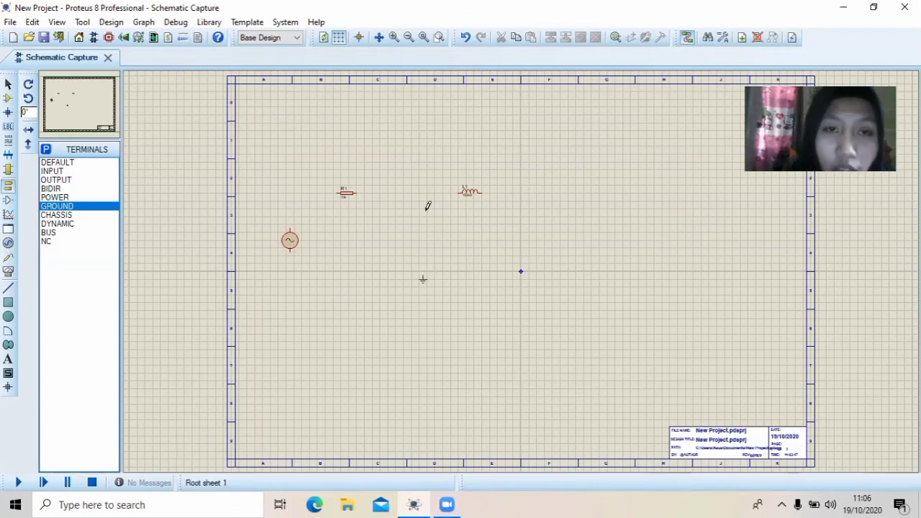
Wire the alternator's upper terminal to the left end of R1, and the right end of R1 to L1
{"action": "left_click", "coordinate": [394, 37]}
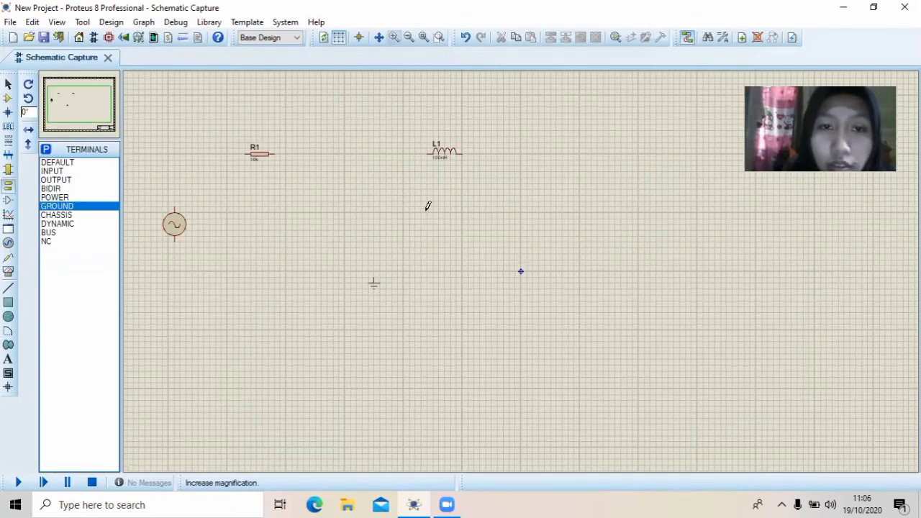
{"action": "left_click", "coordinate": [394, 37]}
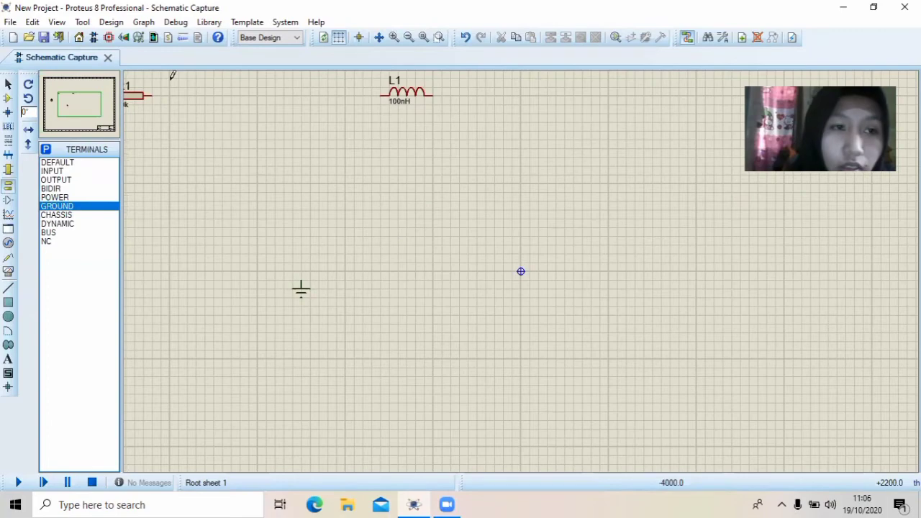
{"action": "left_click", "coordinate": [69, 99]}
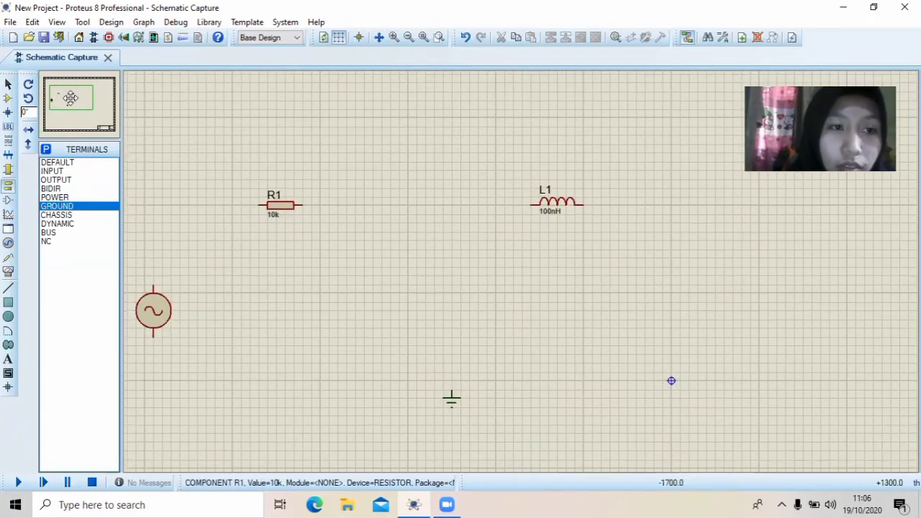
{"action": "left_click", "coordinate": [71, 103]}
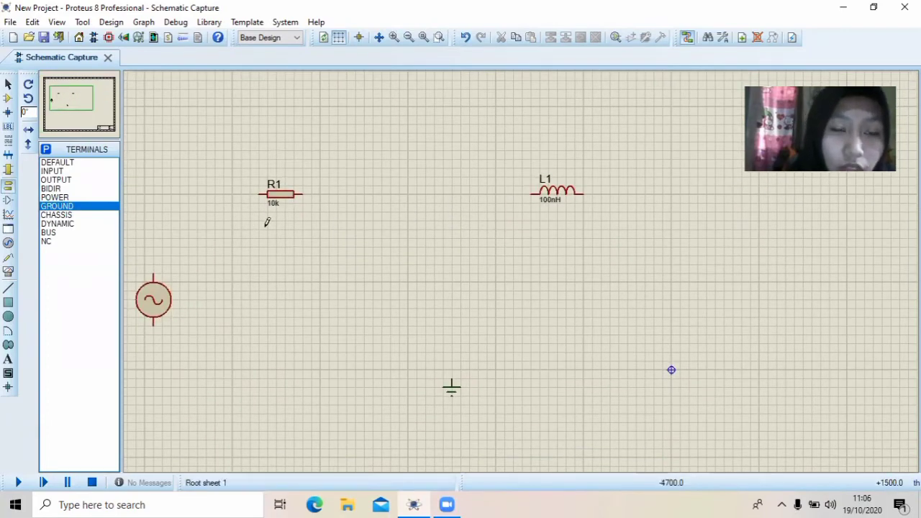
{"action": "left_click", "coordinate": [256, 193]}
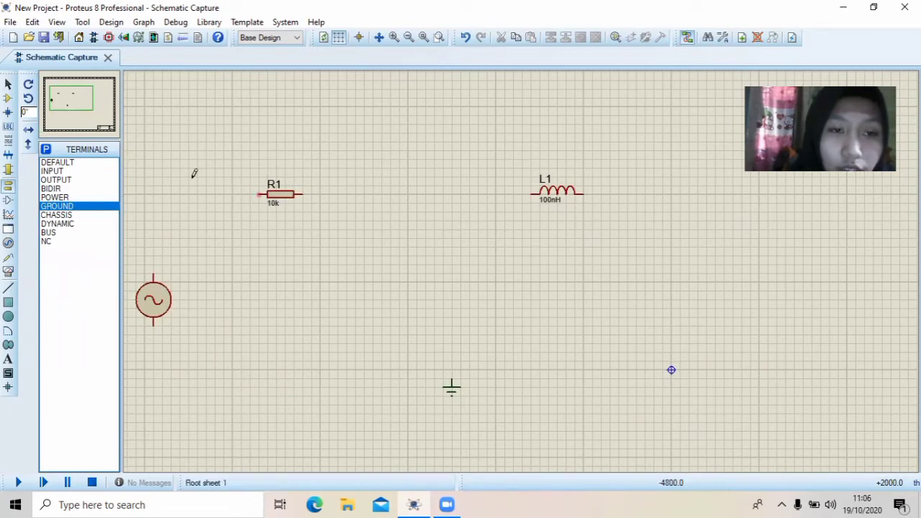
{"action": "left_click", "coordinate": [153, 267]}
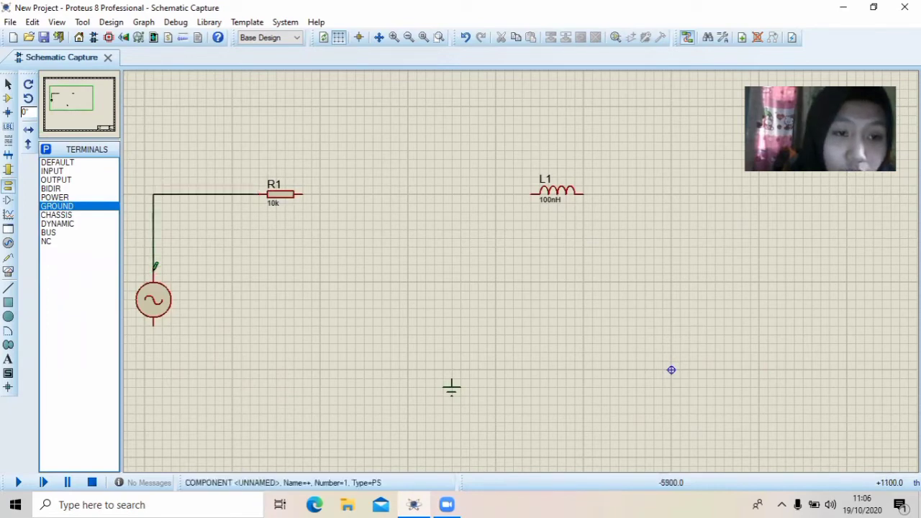
{"action": "left_click", "coordinate": [305, 192]}
{"action": "left_click", "coordinate": [528, 193]}
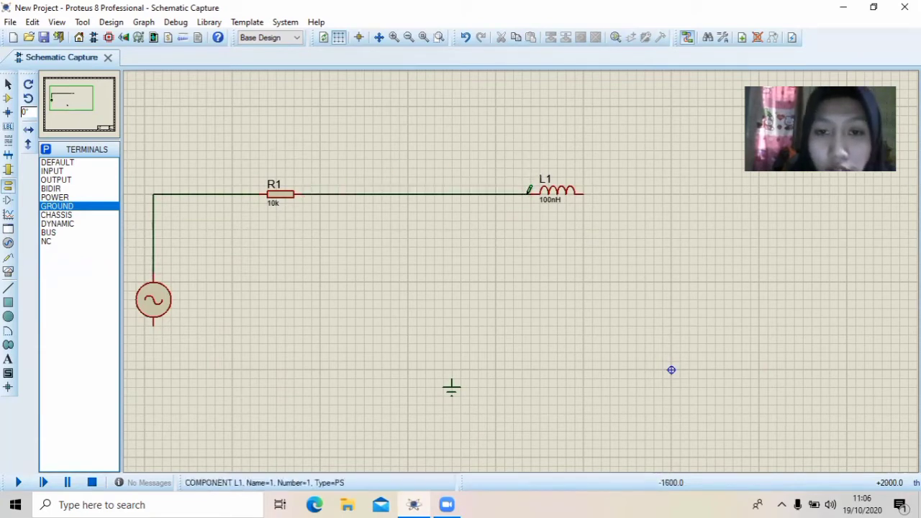
Wire the free end of L1 down and back along the return side to the ground terminal
{"action": "left_click", "coordinate": [585, 190]}
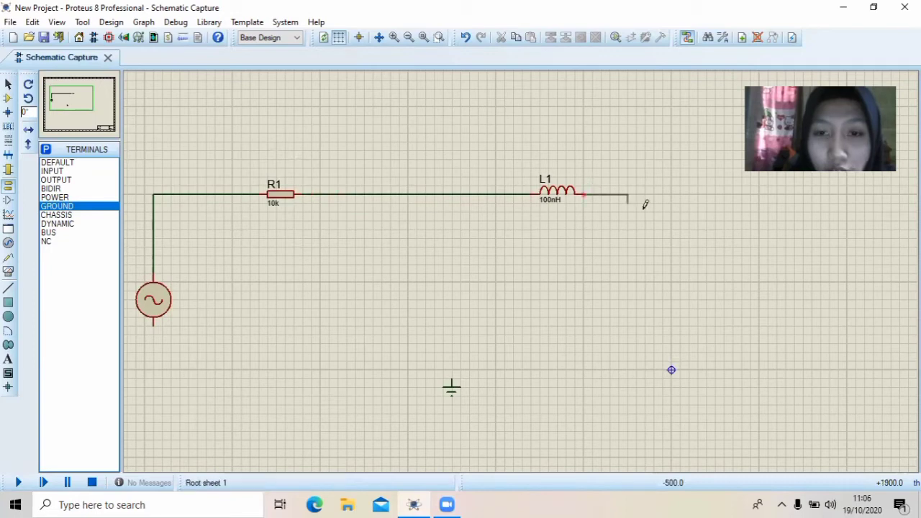
{"action": "left_click", "coordinate": [650, 363]}
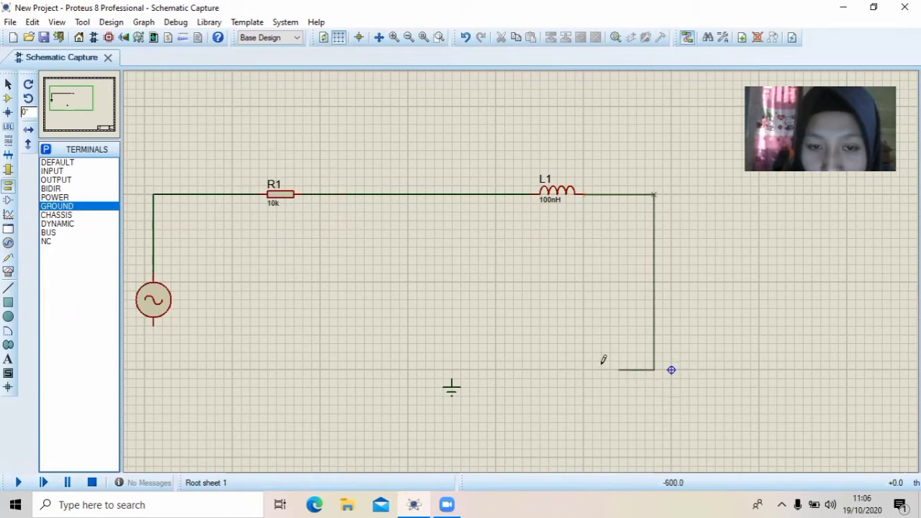
{"action": "left_click", "coordinate": [453, 373]}
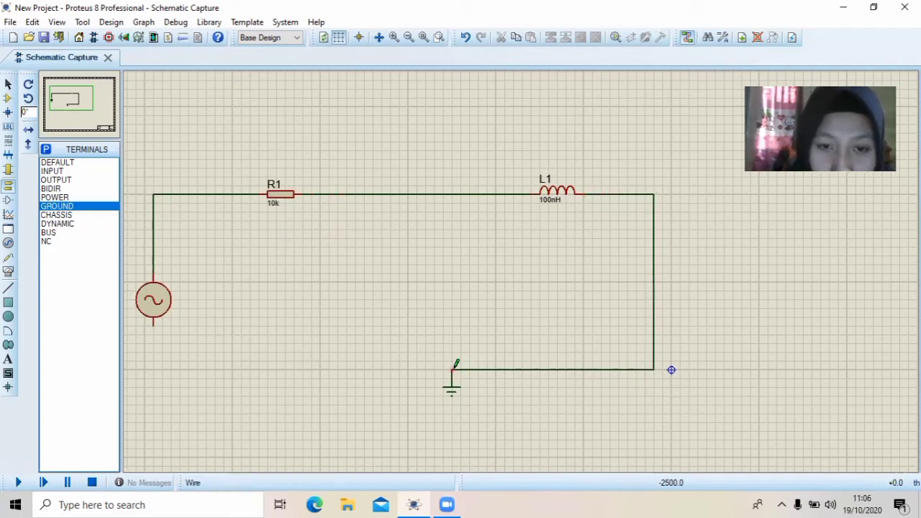
Wire the ground terminal's node back to the alternator's lower terminal to close the loop
{"action": "left_click", "coordinate": [453, 366]}
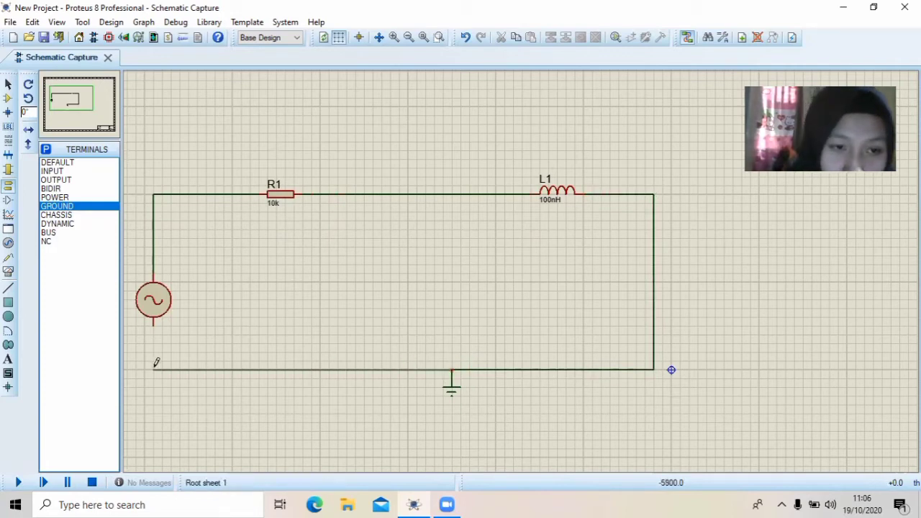
{"action": "left_click", "coordinate": [154, 325]}
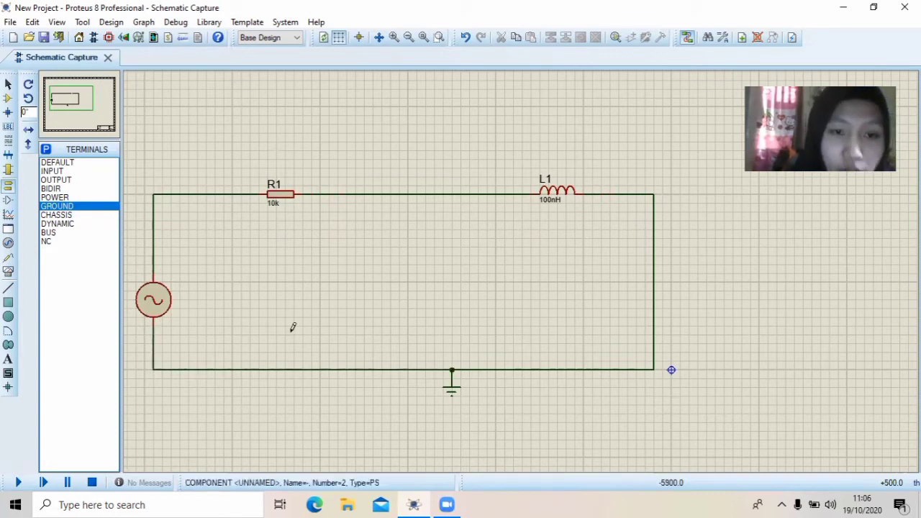
Set the value of resistor R1 to 1KOhm
{"action": "right_click", "coordinate": [277, 207]}
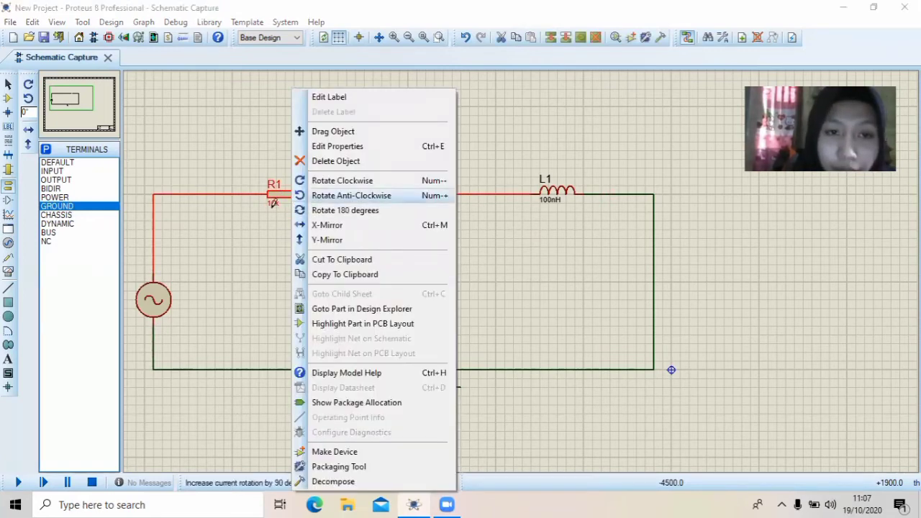
{"action": "left_click", "coordinate": [268, 210]}
{"action": "double_click", "coordinate": [275, 205]}
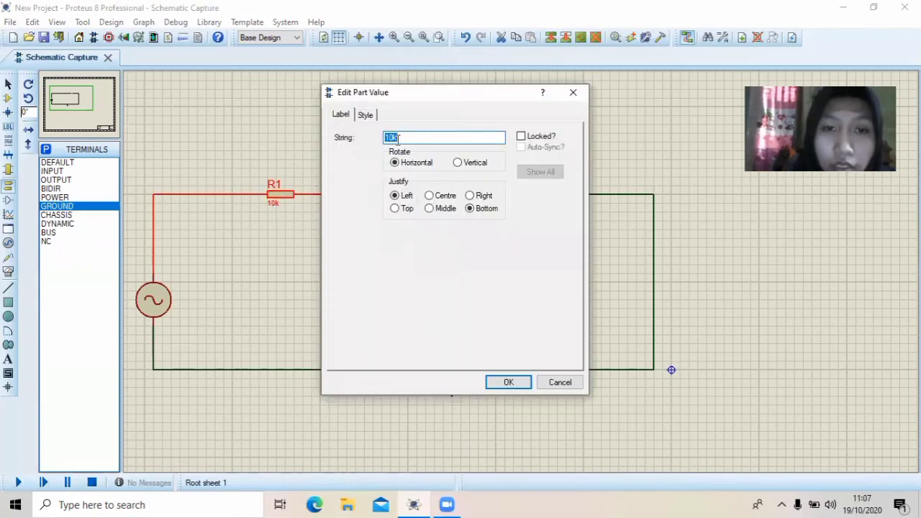
{"action": "left_click", "coordinate": [400, 136]}
{"action": "key", "text": "BackSpace"}
{"action": "key", "text": "BackSpace"}
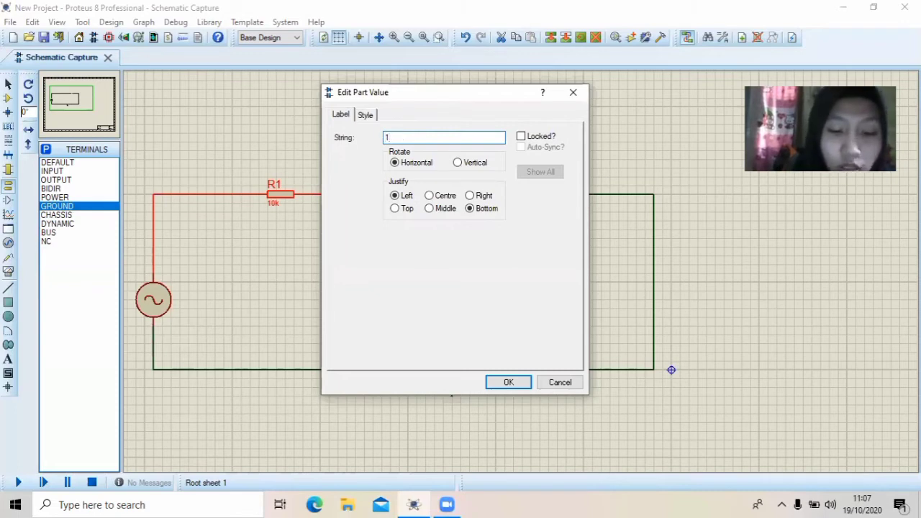
{"action": "type", "text": "1KOhm"}
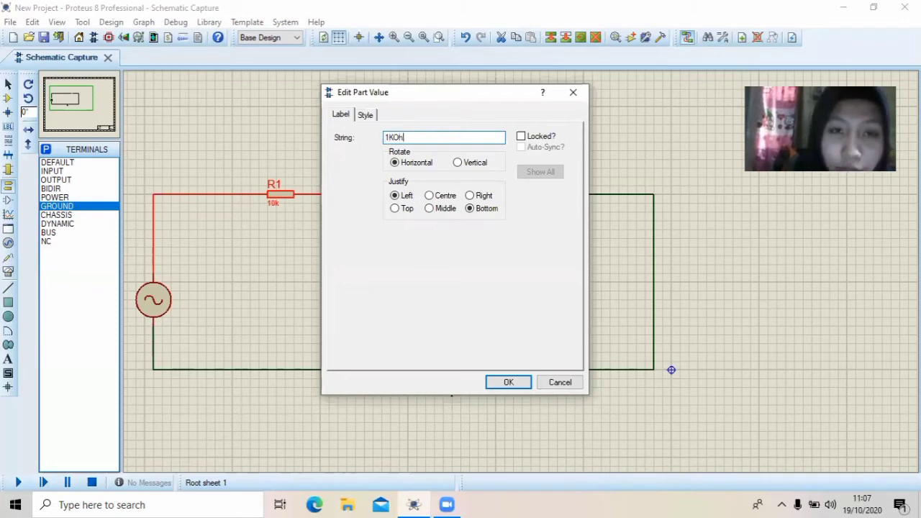
{"action": "left_click", "coordinate": [515, 387]}
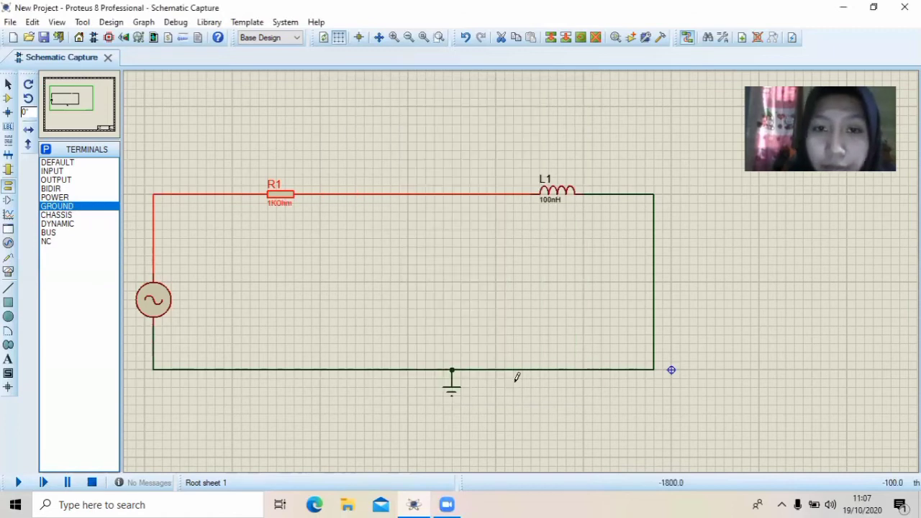
Set the value of inductor L1 to 1H
{"action": "double_click", "coordinate": [550, 202]}
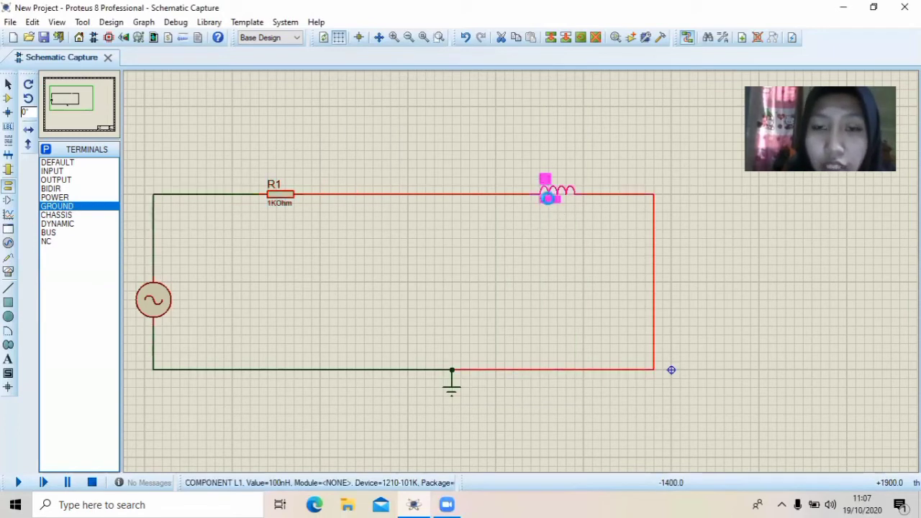
{"action": "left_click", "coordinate": [402, 137]}
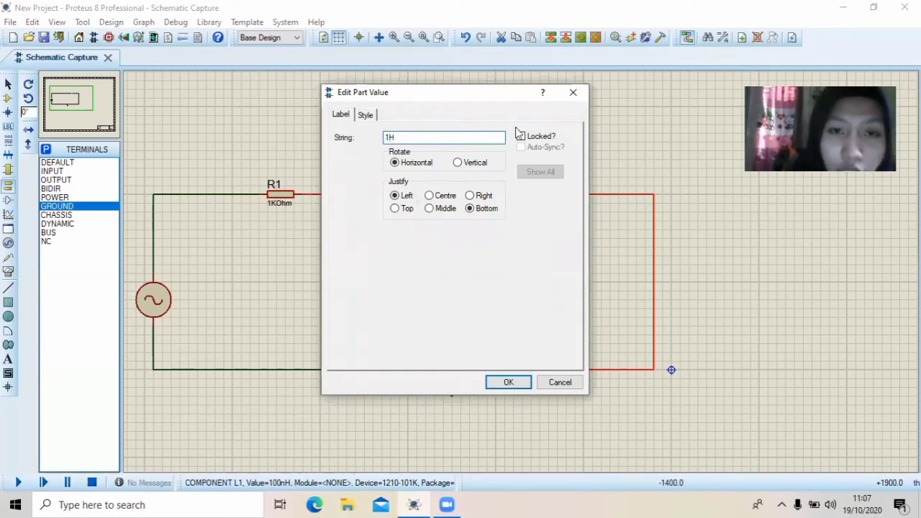
{"action": "left_click", "coordinate": [509, 382]}
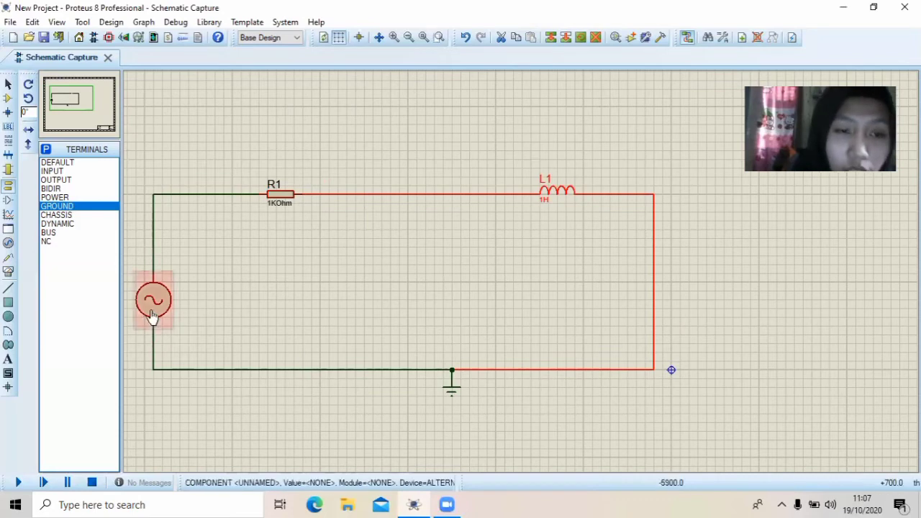
Set the alternator's amplitude to 5V and its frequency to 10Hz
{"action": "double_click", "coordinate": [153, 315]}
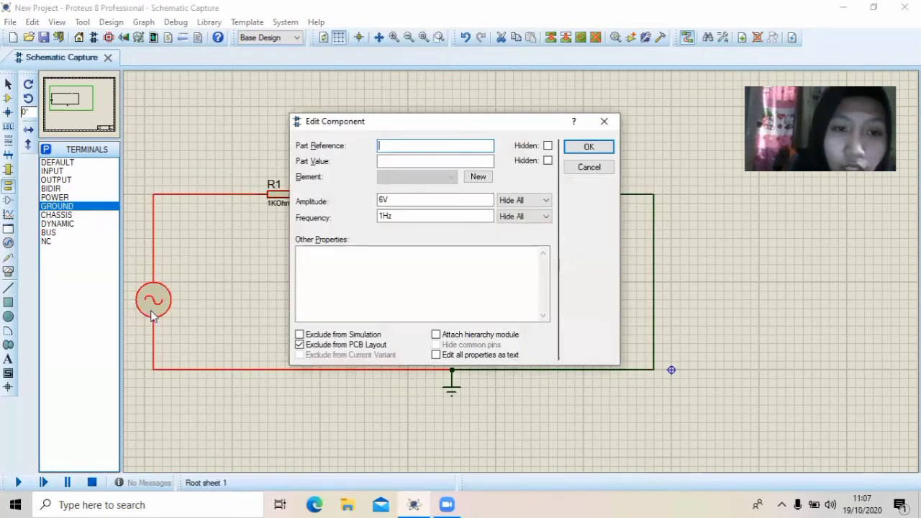
{"action": "left_click", "coordinate": [383, 199]}
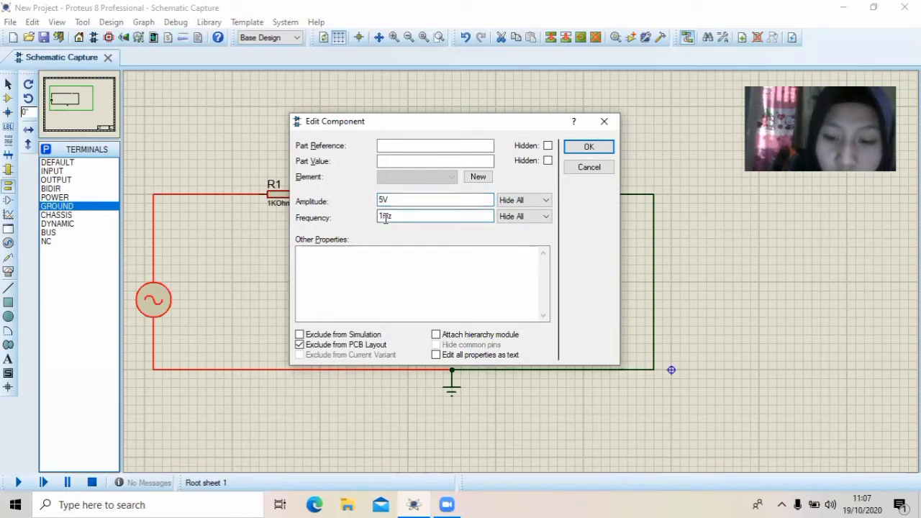
{"action": "left_click", "coordinate": [588, 147]}
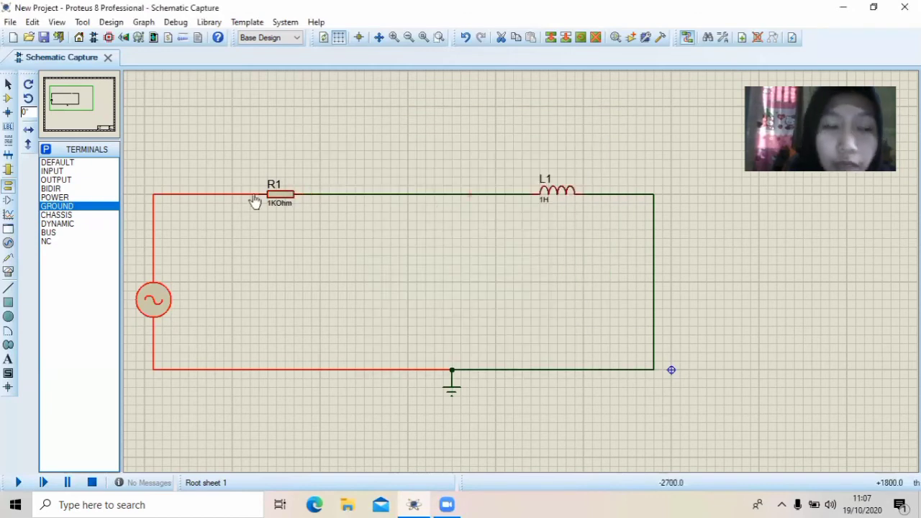
Place one AC VOLTMETER above R1 and another above L1
{"action": "left_click", "coordinate": [10, 274]}
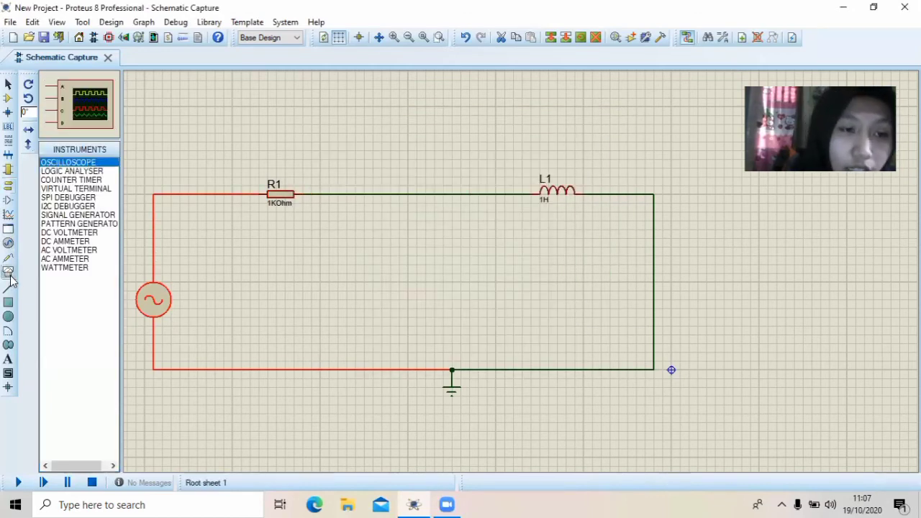
{"action": "left_click", "coordinate": [69, 249]}
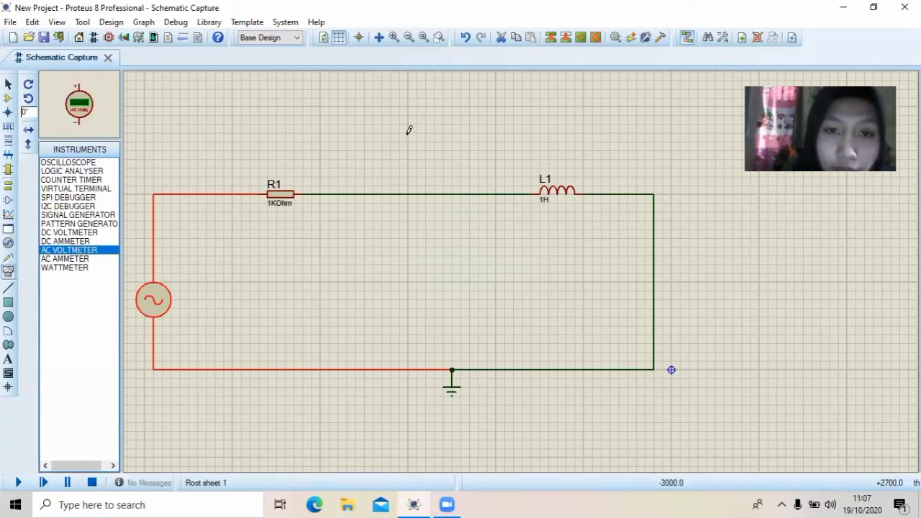
{"action": "left_click", "coordinate": [284, 117]}
{"action": "left_click", "coordinate": [285, 122]}
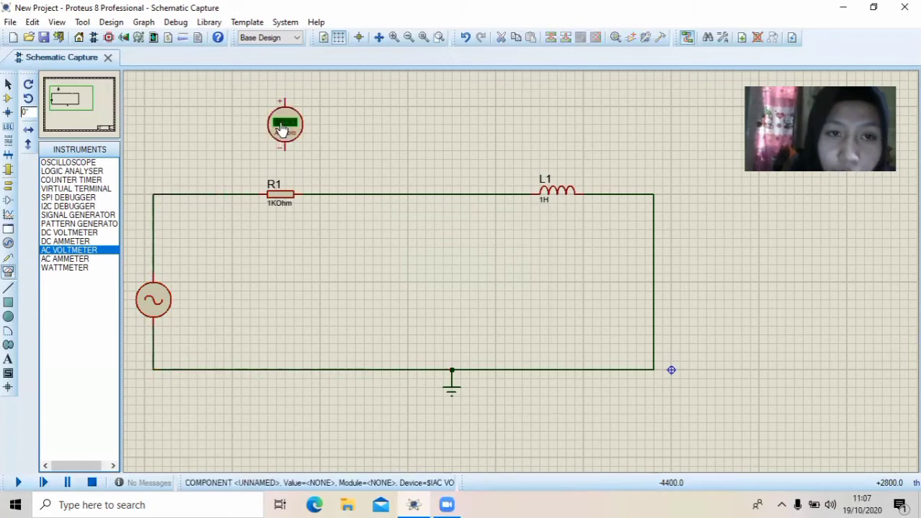
{"action": "double_click", "coordinate": [558, 124]}
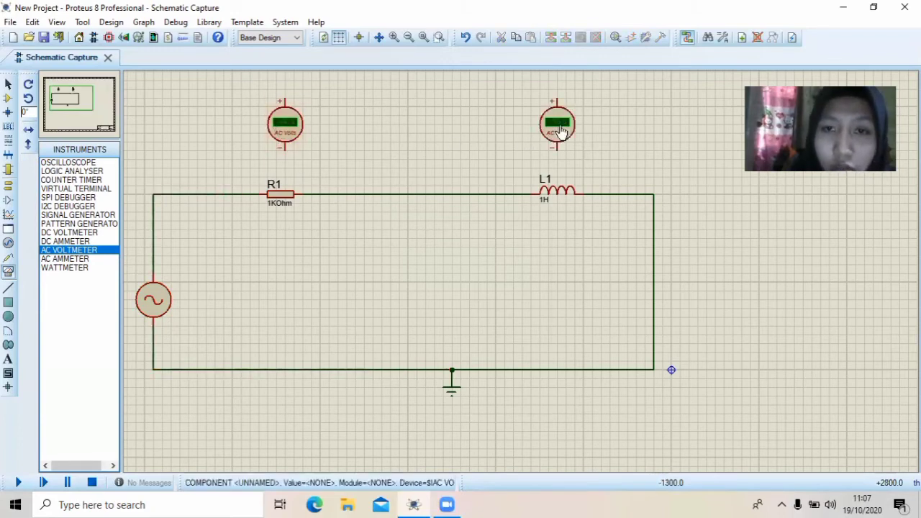
Wire the voltmeter above R1 in parallel with it, plus terminal to the alternator side and minus terminal to the inductor side
{"action": "left_click", "coordinate": [285, 96]}
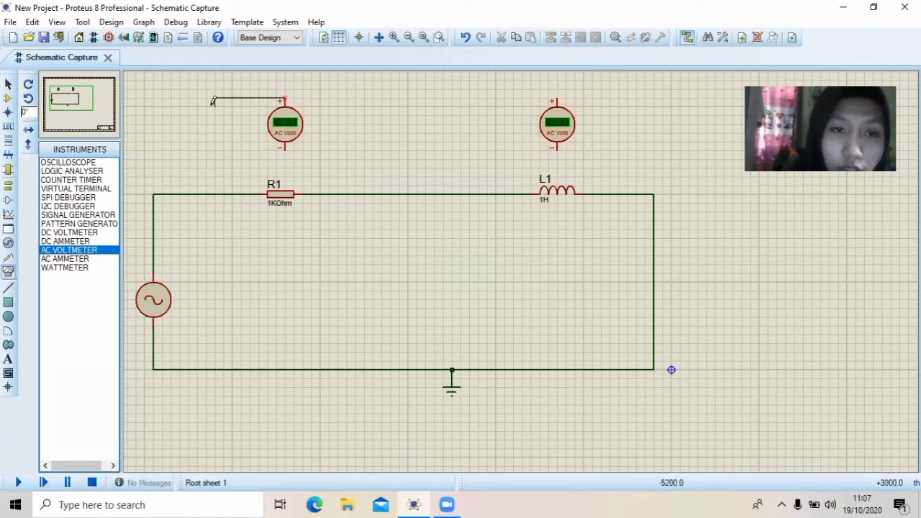
{"action": "left_click", "coordinate": [207, 193]}
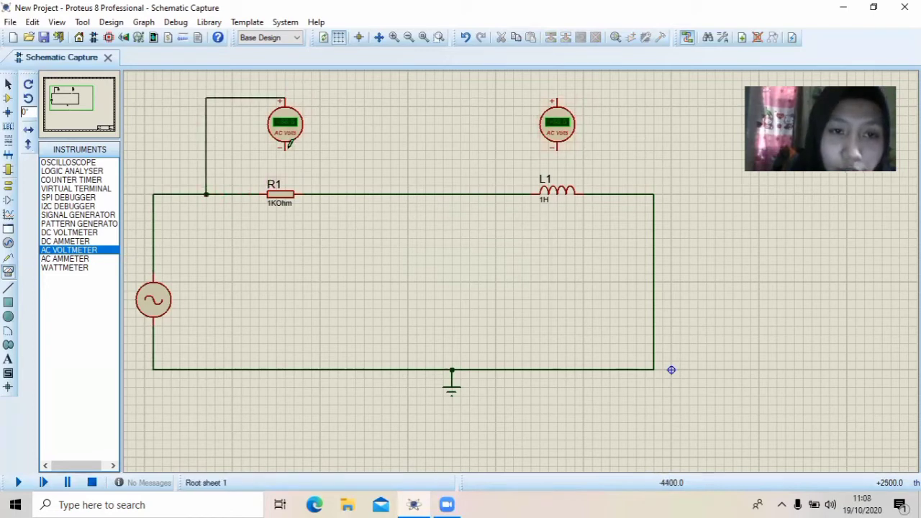
{"action": "left_click", "coordinate": [286, 146]}
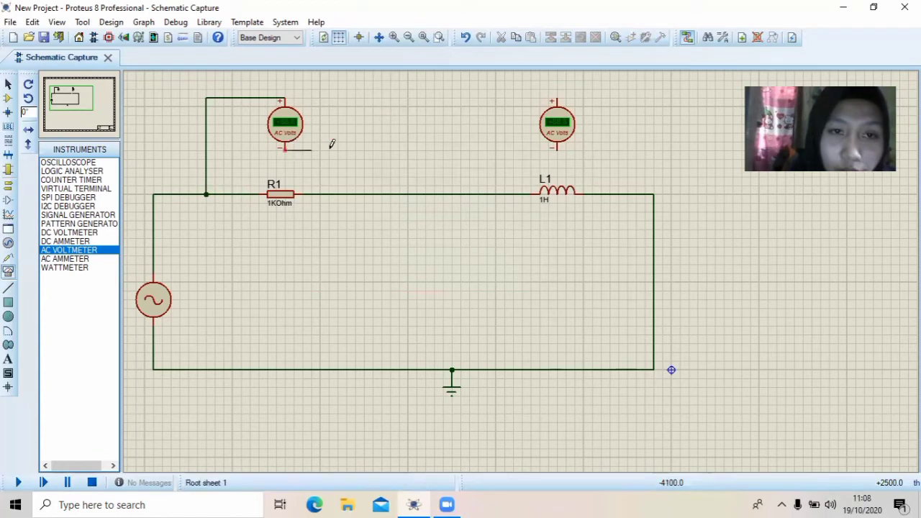
{"action": "left_click", "coordinate": [339, 193]}
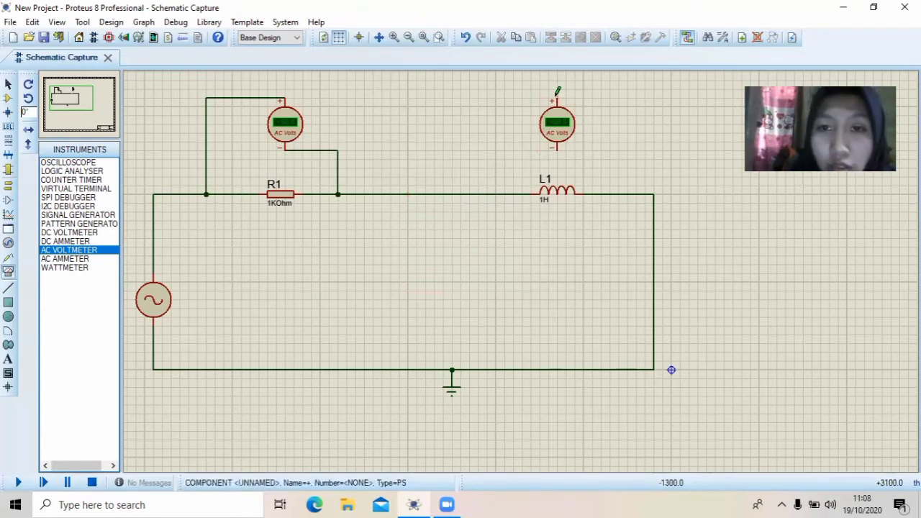
Wire the voltmeter above L1 in parallel with it, plus terminal to the resistor side and minus terminal to the return side
{"action": "left_click", "coordinate": [555, 95]}
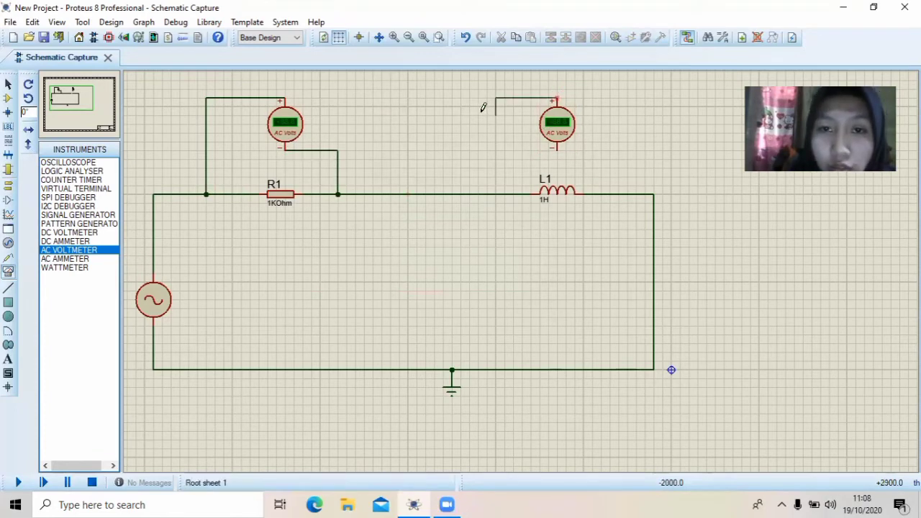
{"action": "left_click", "coordinate": [495, 194]}
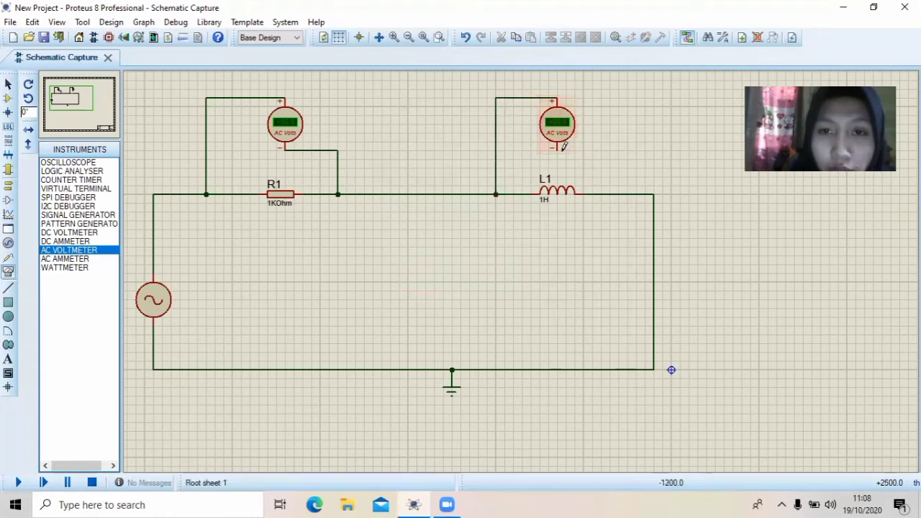
{"action": "left_click", "coordinate": [559, 148]}
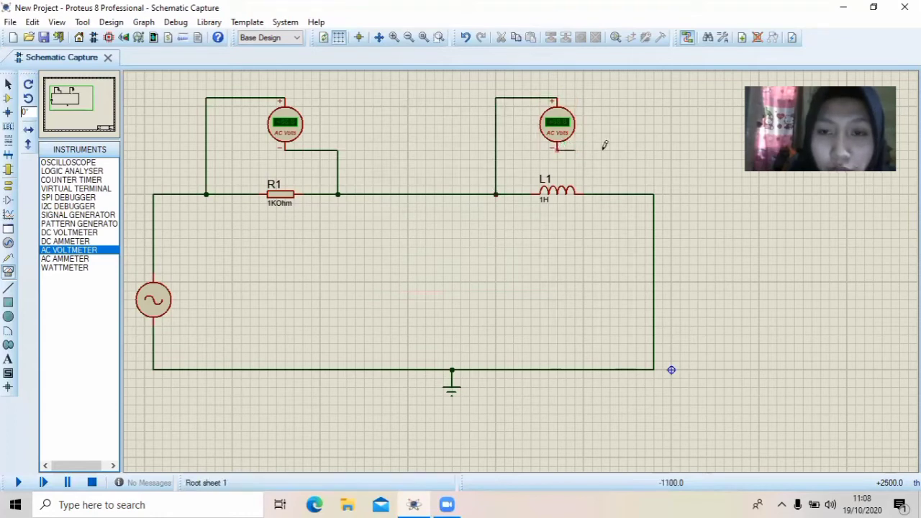
{"action": "left_click", "coordinate": [620, 193]}
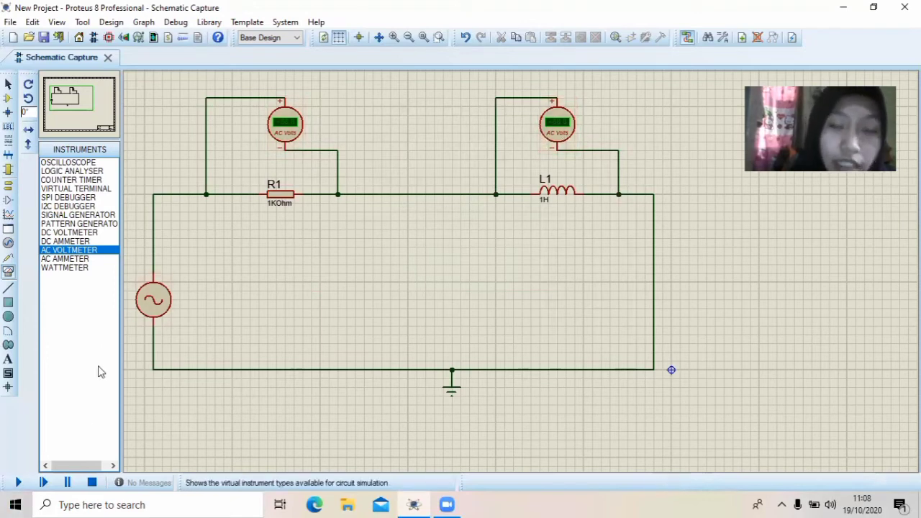
Run the simulation at 10Hz to read the AC voltages across R1 and L1, and stop it
{"action": "left_click", "coordinate": [19, 484]}
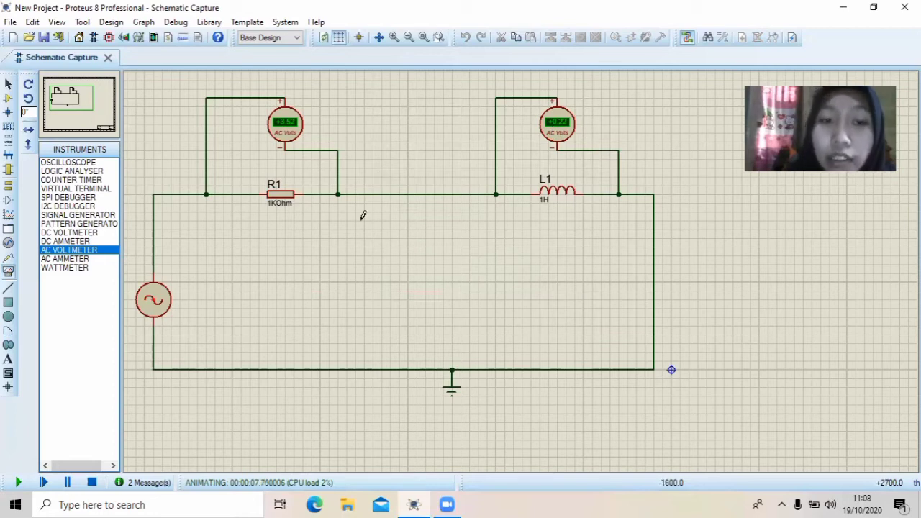
{"action": "left_click", "coordinate": [91, 482]}
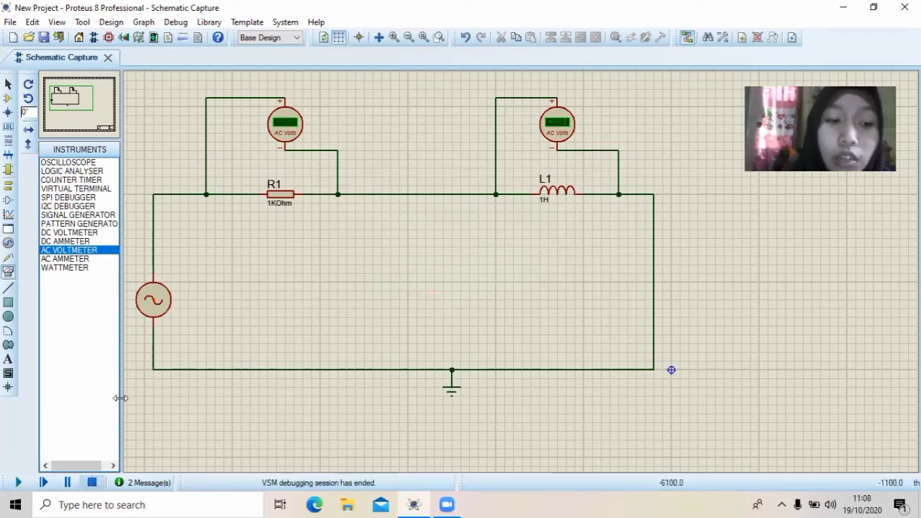
Set the alternator's frequency to 30Hz and run the simulation long enough to read both AC voltmeters before stopping it
{"action": "double_click", "coordinate": [152, 316]}
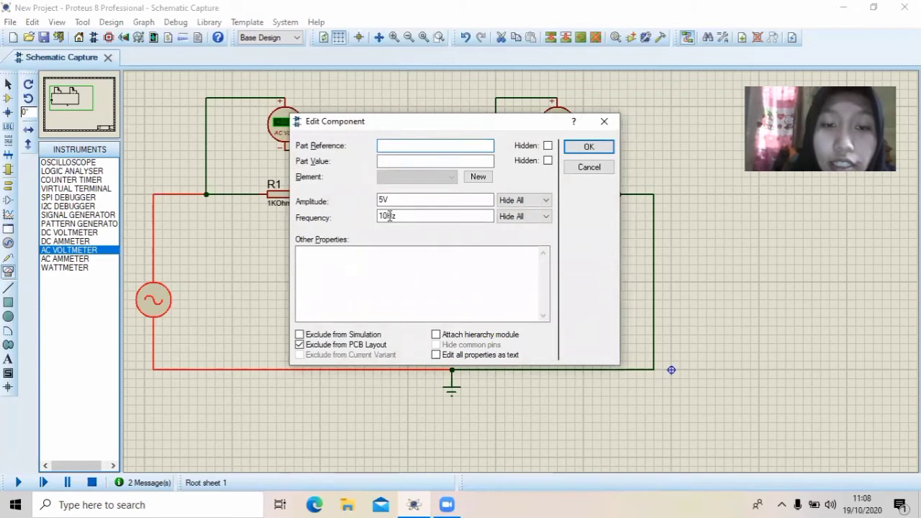
{"action": "left_click", "coordinate": [388, 215]}
{"action": "key", "text": "BackSpace"}
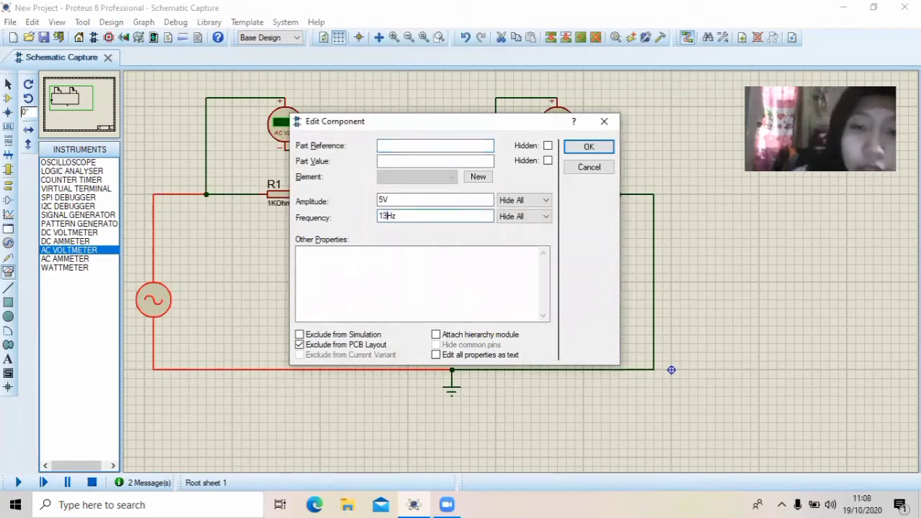
{"action": "key", "text": "BackSpace"}
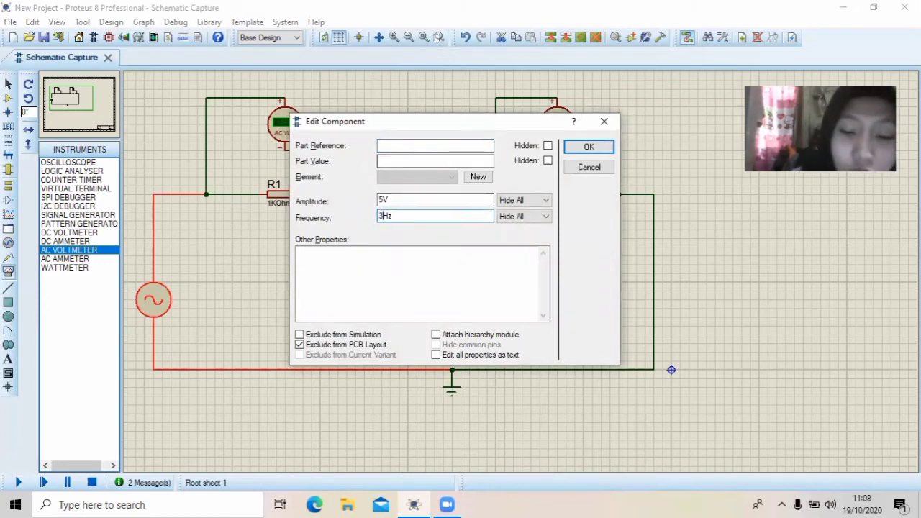
{"action": "type", "text": "30"}
{"action": "left_click", "coordinate": [589, 146]}
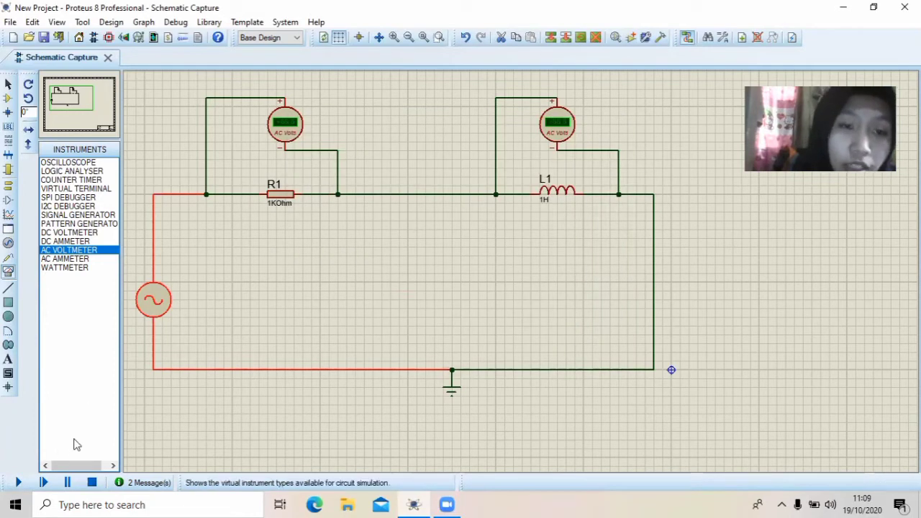
{"action": "left_click", "coordinate": [20, 483]}
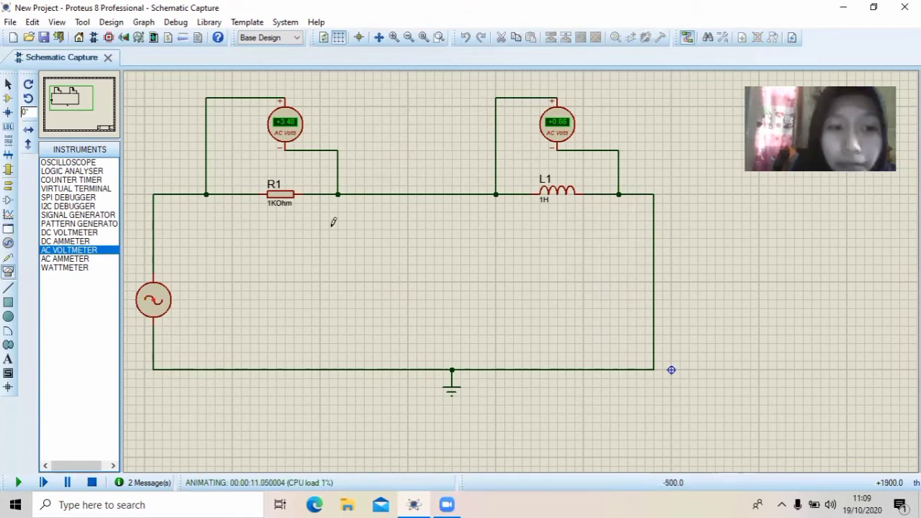
{"action": "left_click", "coordinate": [92, 484]}
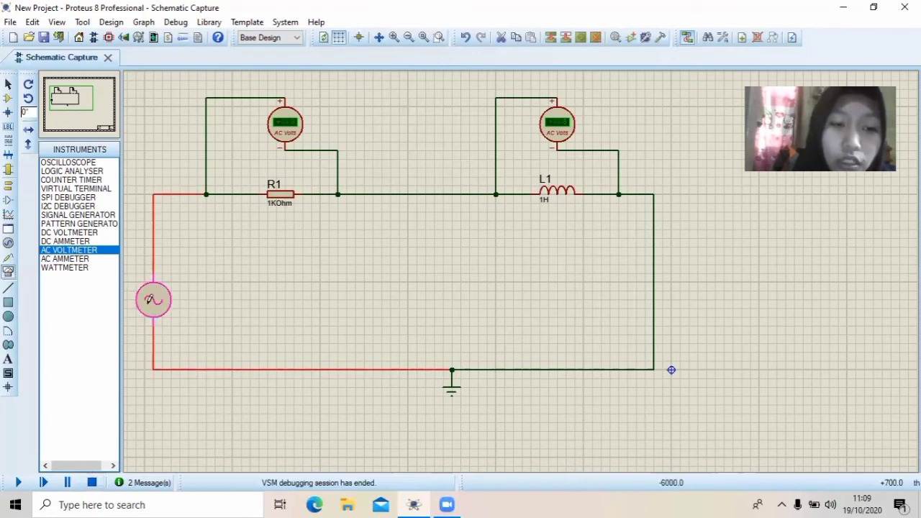
Set the alternator's frequency to 50Hz and run the simulation to read the AC voltages across R1 and L1, then stop it
{"action": "double_click", "coordinate": [149, 302]}
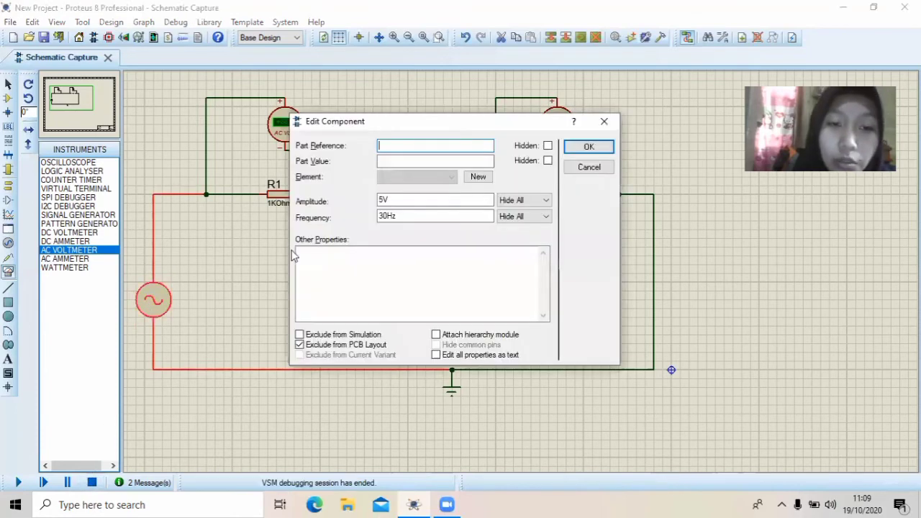
{"action": "left_click", "coordinate": [385, 216]}
{"action": "key", "text": "BackSpace"}
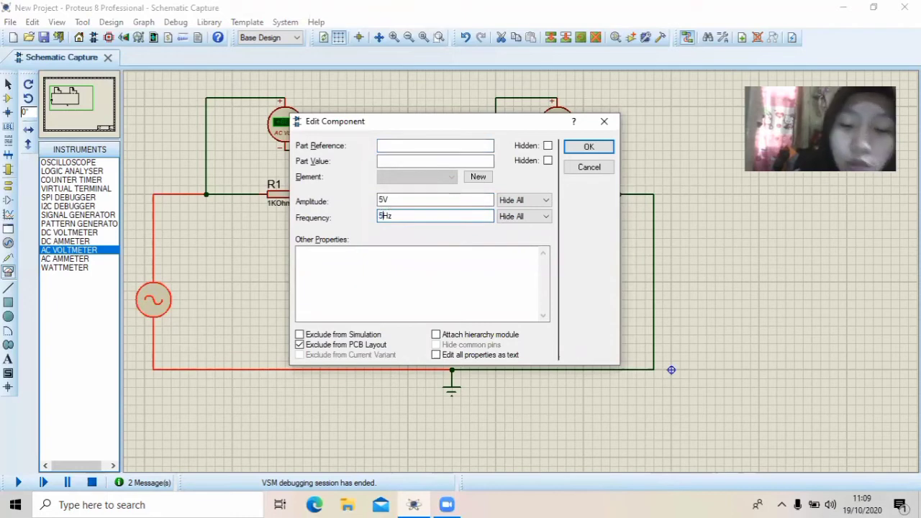
{"action": "type", "text": "0"}
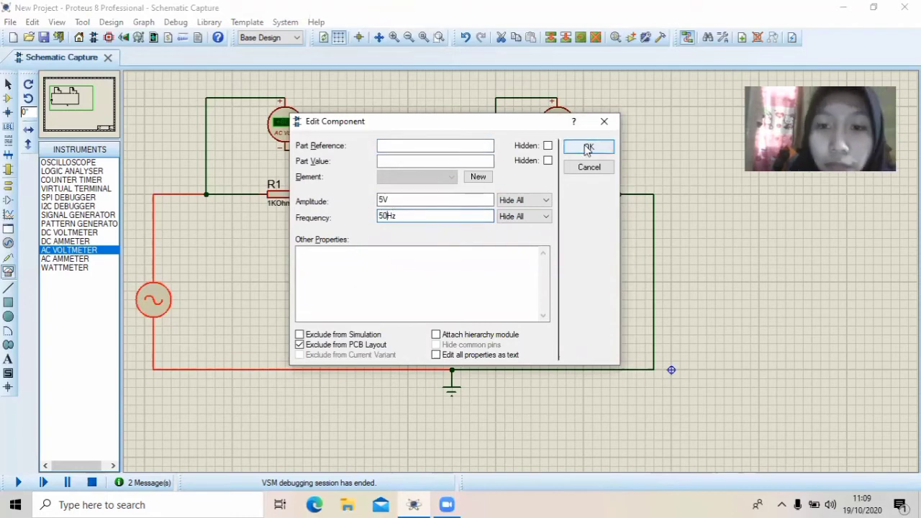
{"action": "left_click", "coordinate": [587, 146]}
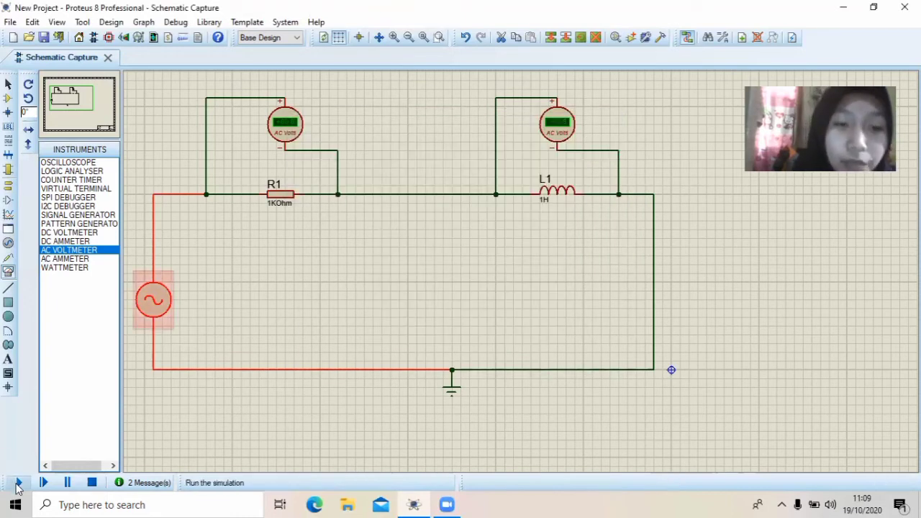
{"action": "left_click", "coordinate": [18, 484]}
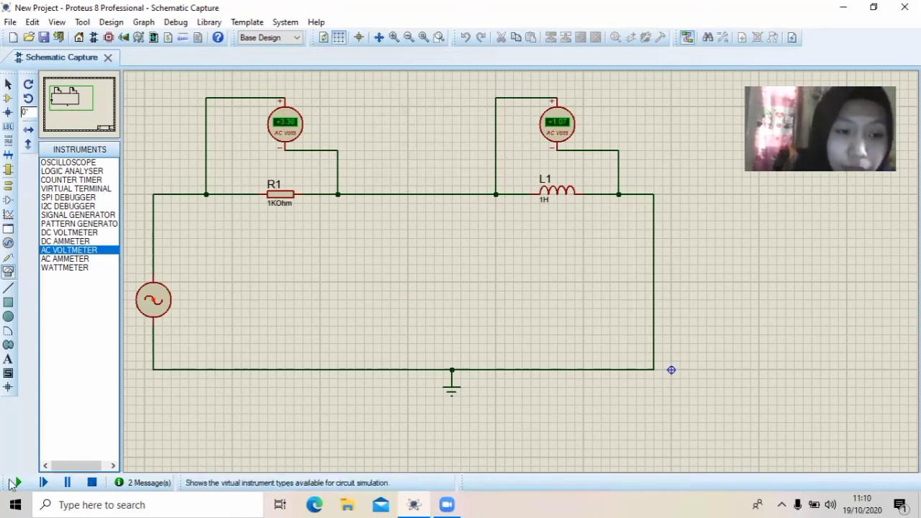
{"action": "left_click", "coordinate": [92, 482]}
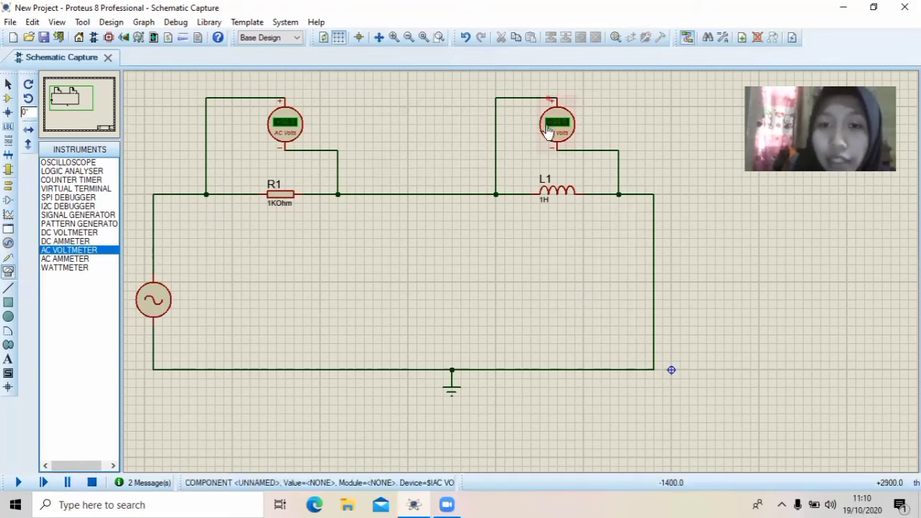
Delete the AC voltmeter above L1 together with its wires
{"action": "right_click", "coordinate": [623, 150]}
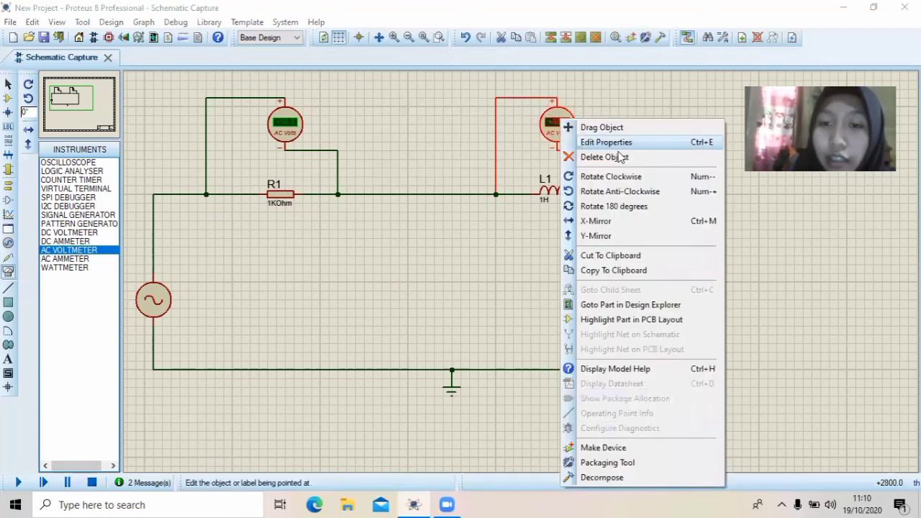
{"action": "left_click", "coordinate": [604, 157]}
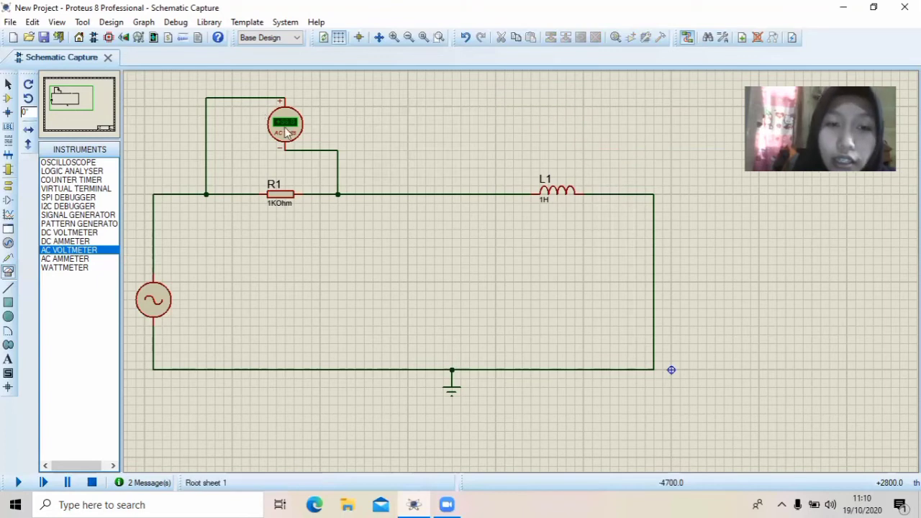
{"action": "right_click", "coordinate": [258, 120]}
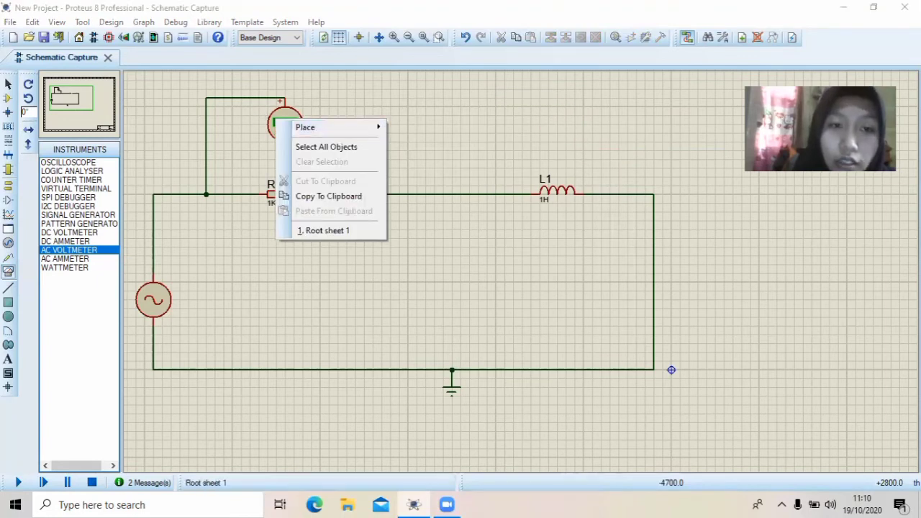
{"action": "left_click", "coordinate": [262, 119]}
{"action": "left_click", "coordinate": [399, 101]}
{"action": "right_click", "coordinate": [399, 104]}
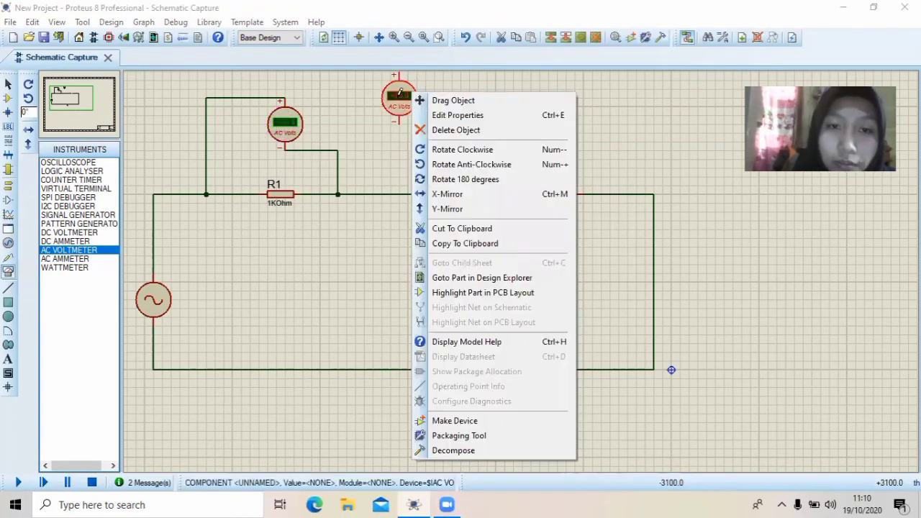
{"action": "left_click", "coordinate": [443, 130]}
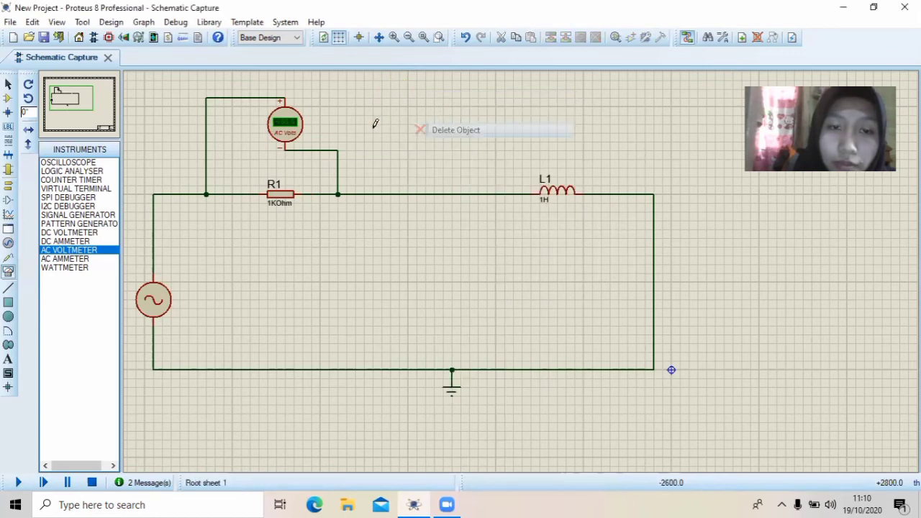
Delete the AC voltmeter above R1 together with its wires
{"action": "right_click", "coordinate": [289, 121]}
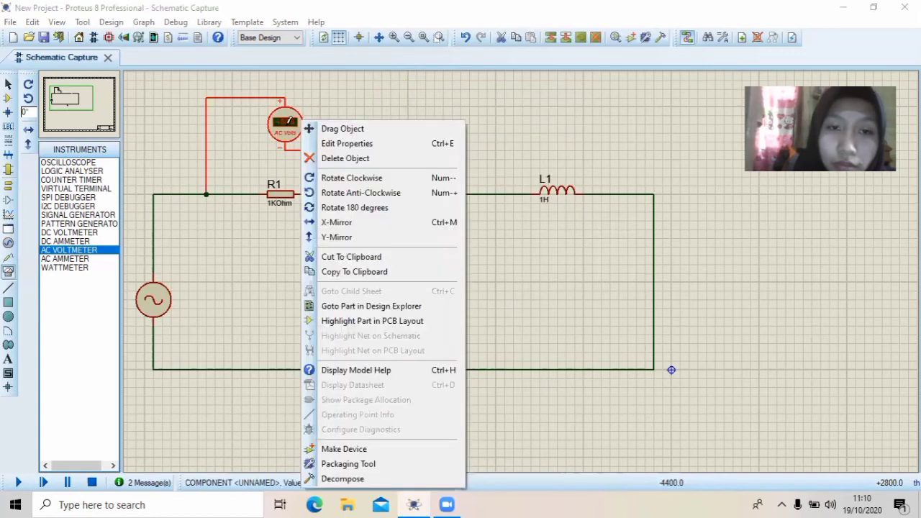
{"action": "left_click", "coordinate": [331, 158]}
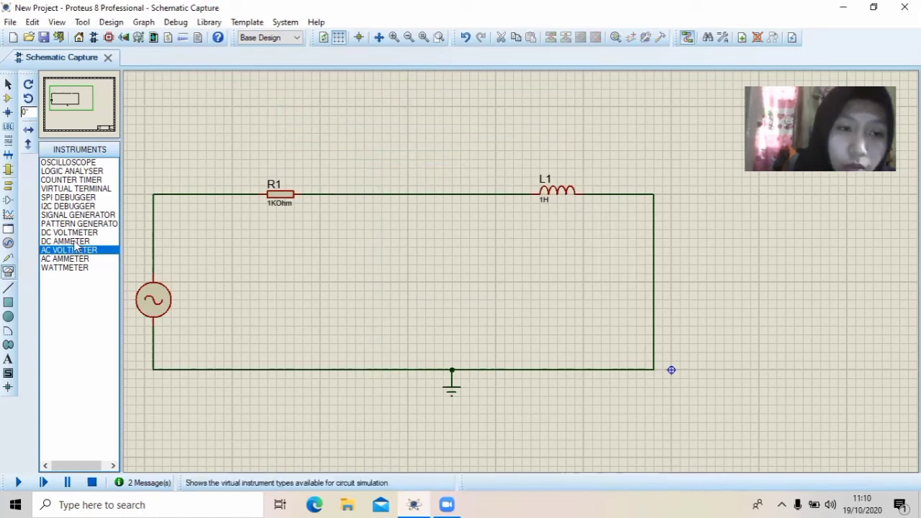
Place an AC ammeter above the wire joining R1 and L1, and delete that wire
{"action": "left_click", "coordinate": [70, 260]}
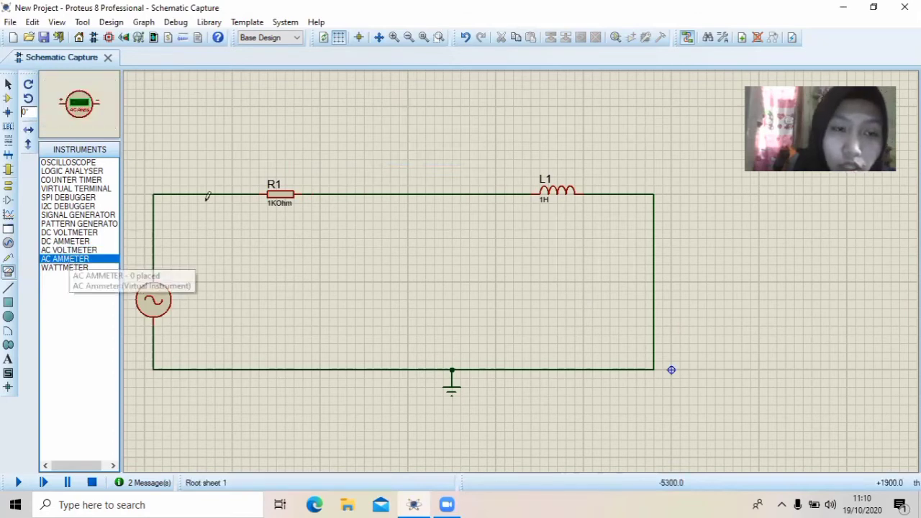
{"action": "left_click", "coordinate": [410, 122]}
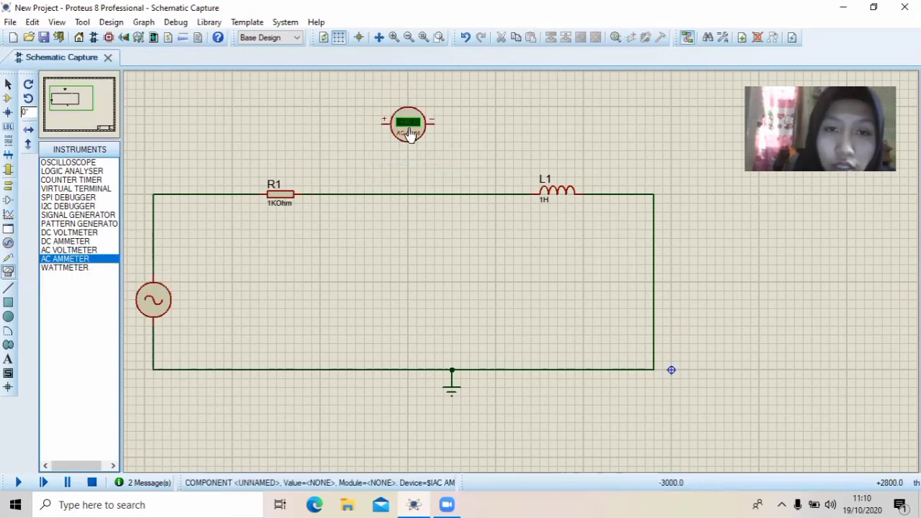
{"action": "right_click", "coordinate": [411, 193]}
{"action": "left_click", "coordinate": [455, 227]}
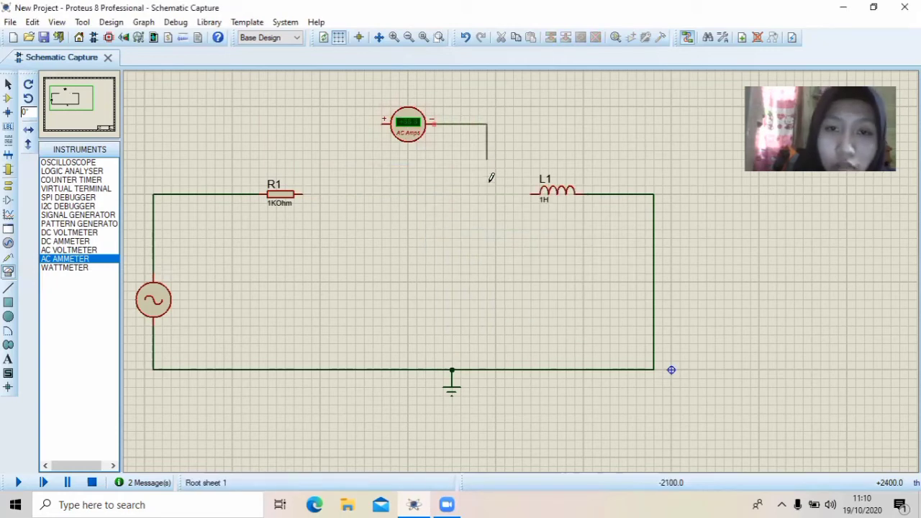
Wire the AC ammeter in series, minus terminal to L1 and plus terminal to R1
{"action": "left_click", "coordinate": [530, 192]}
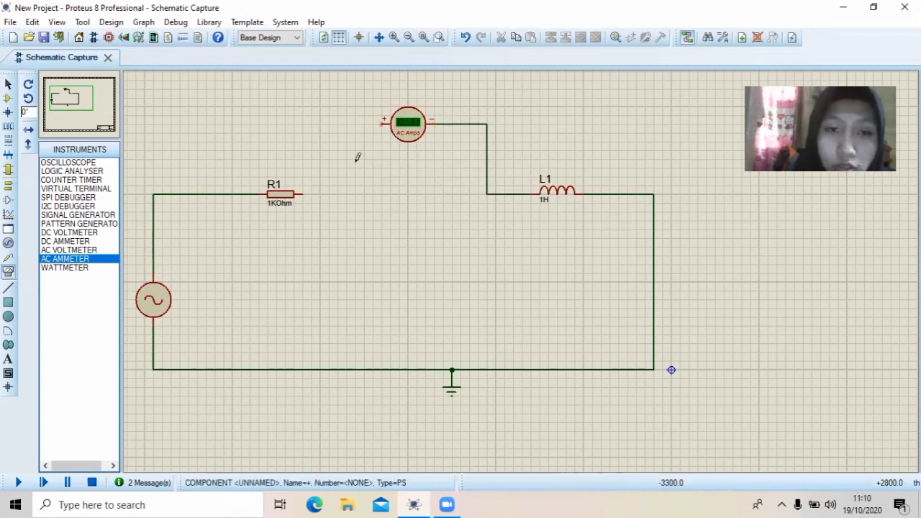
{"action": "left_click", "coordinate": [382, 123]}
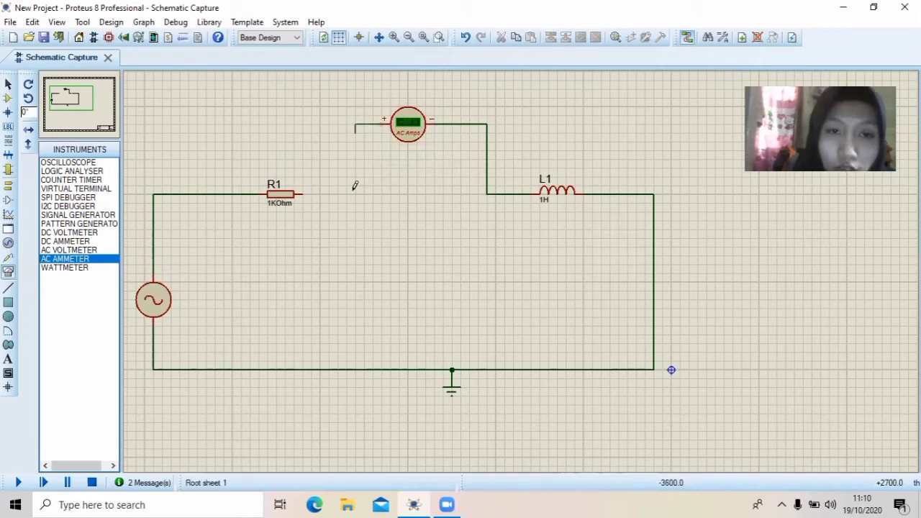
{"action": "left_click", "coordinate": [303, 193]}
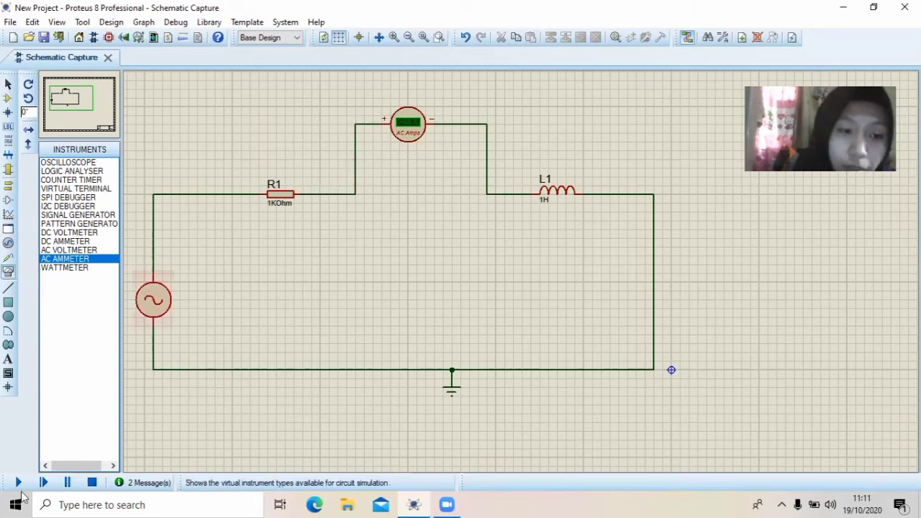
Run the simulation to read the series current on the AC ammeter, and stop it
{"action": "left_click", "coordinate": [44, 483]}
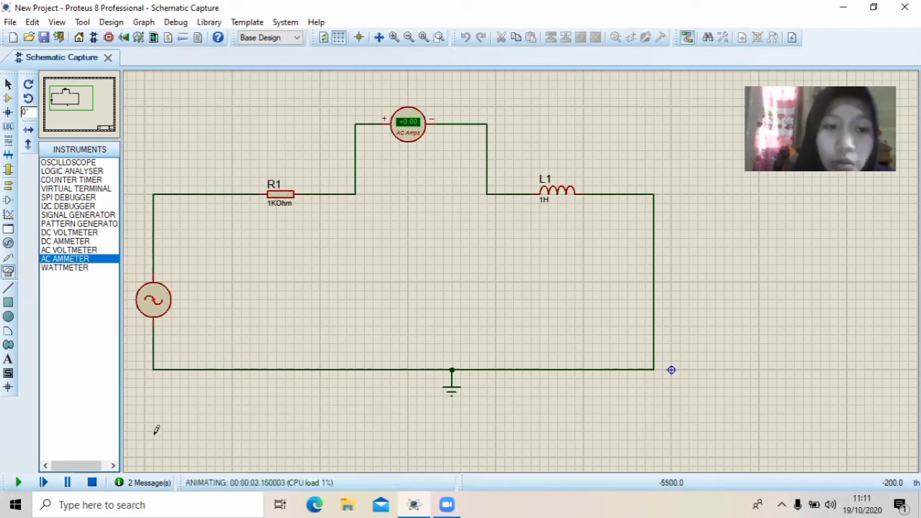
{"action": "left_click", "coordinate": [93, 482]}
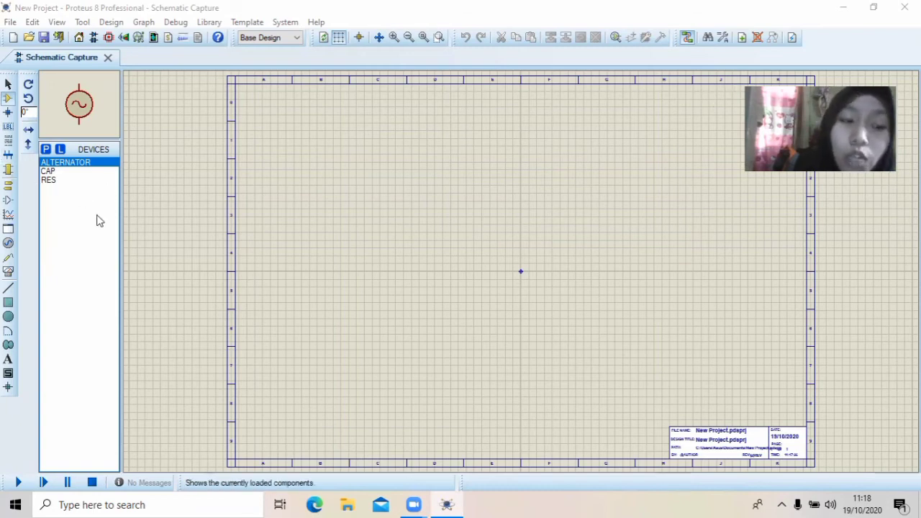
Place a resistor, a capacitor level with it on the right, and an alternator below and to the left of the resistor
{"action": "left_click", "coordinate": [49, 179]}
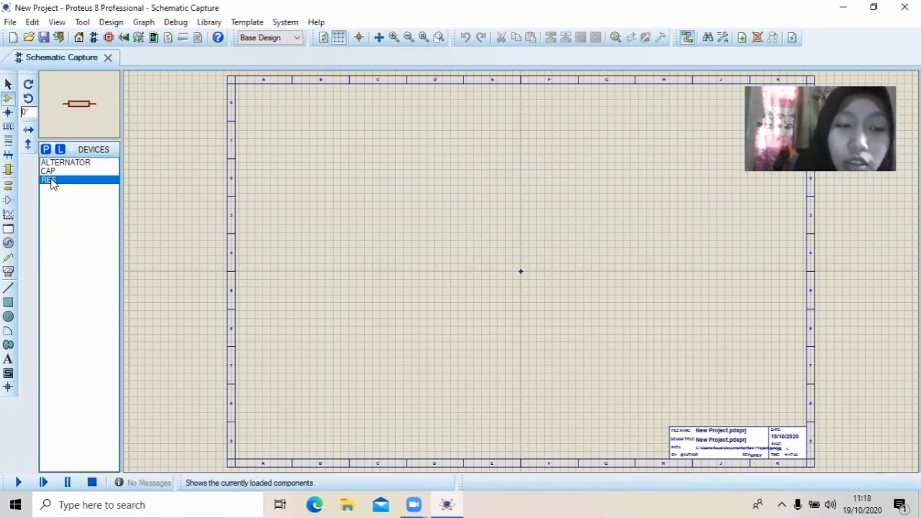
{"action": "left_click", "coordinate": [359, 190]}
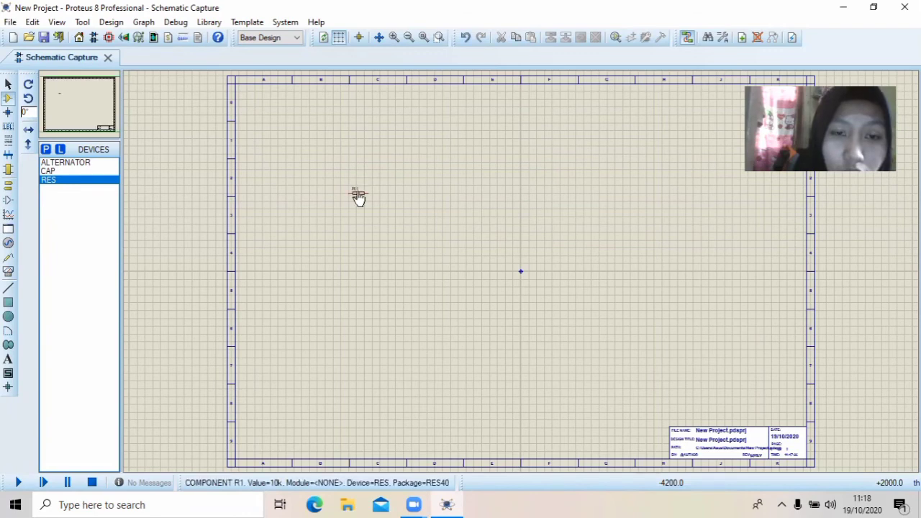
{"action": "left_click", "coordinate": [81, 171]}
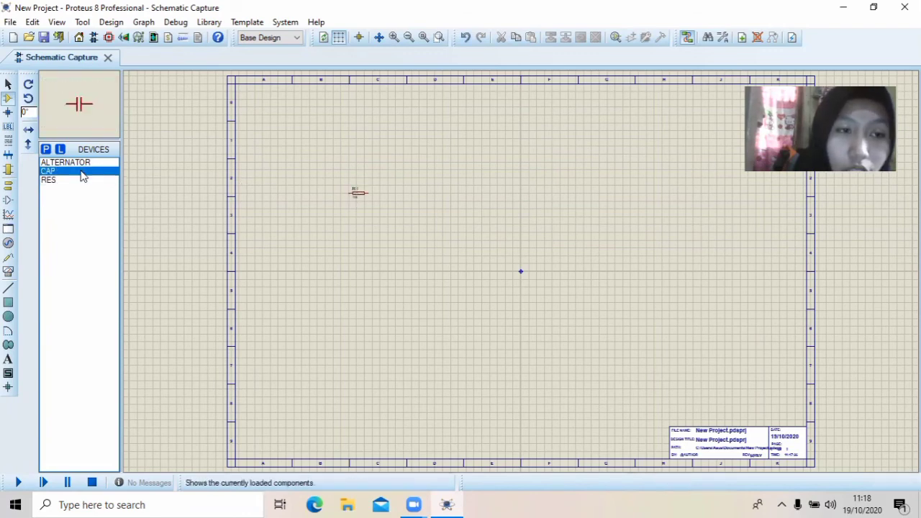
{"action": "left_click", "coordinate": [482, 189]}
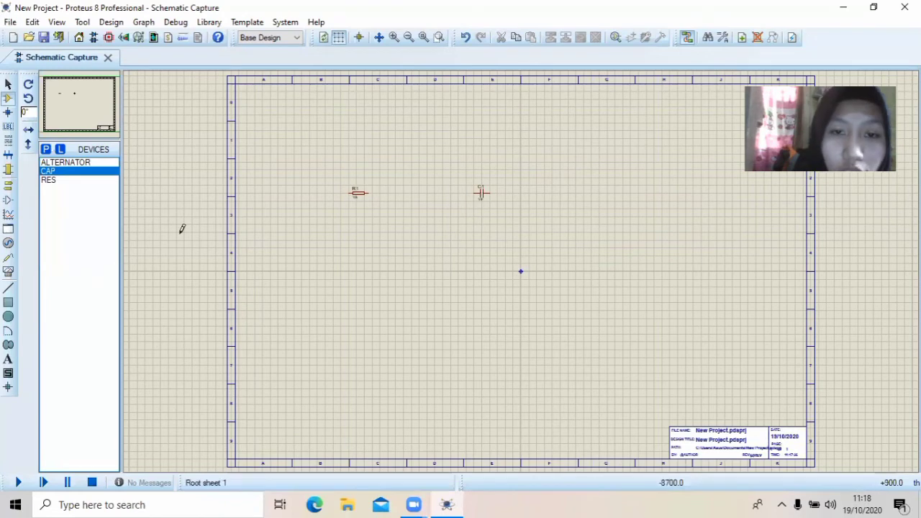
{"action": "left_click", "coordinate": [90, 162]}
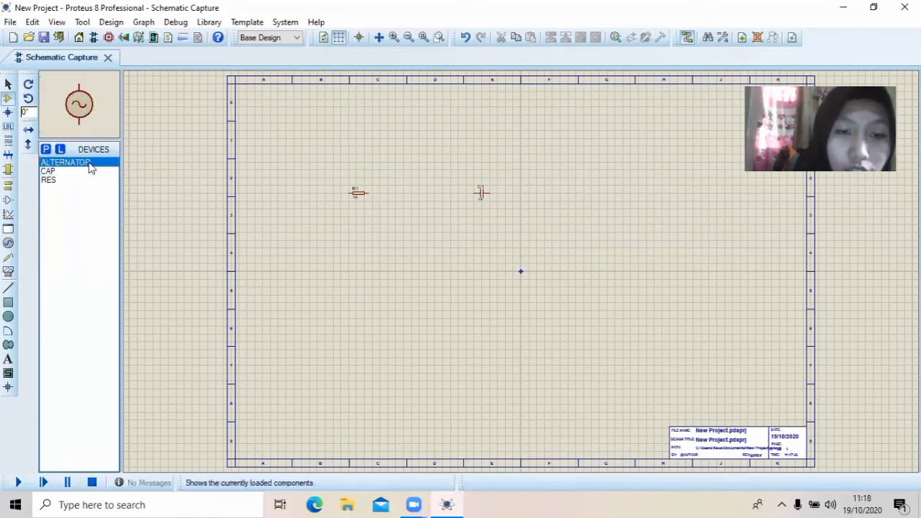
{"action": "left_click", "coordinate": [301, 242]}
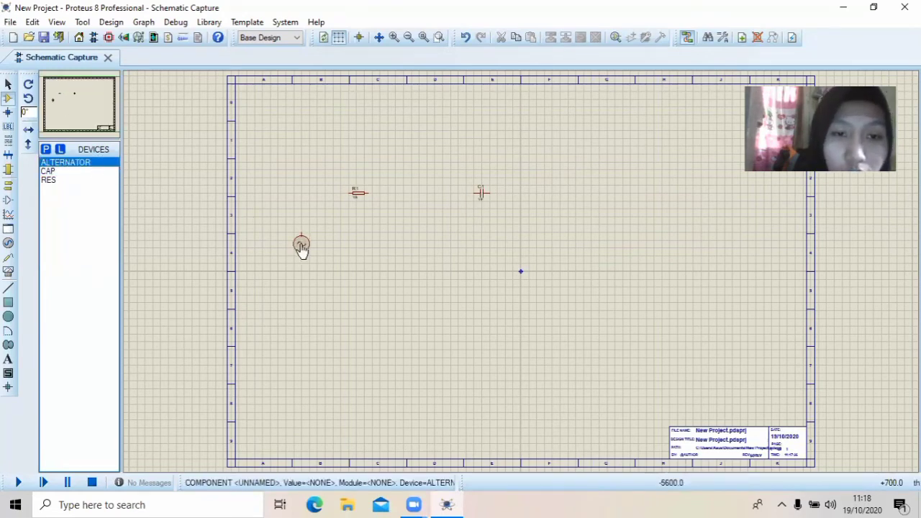
Place a ground terminal below the resistor and capacitor, horizontally between them and slightly lower than the alternator
{"action": "left_click", "coordinate": [9, 186]}
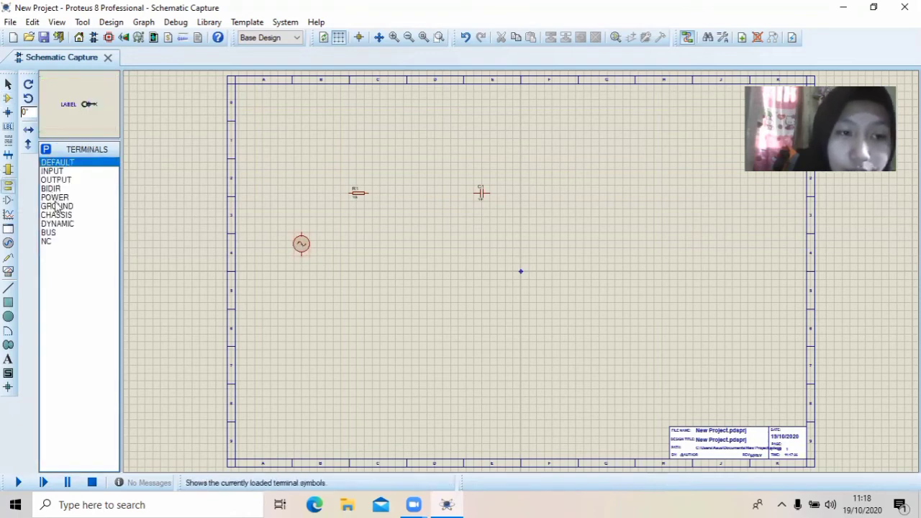
{"action": "left_click", "coordinate": [57, 207]}
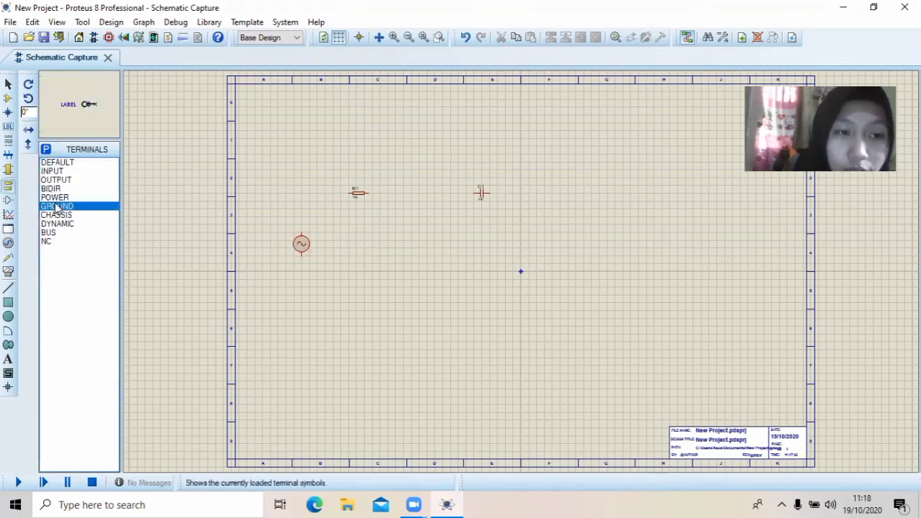
{"action": "left_click", "coordinate": [447, 271]}
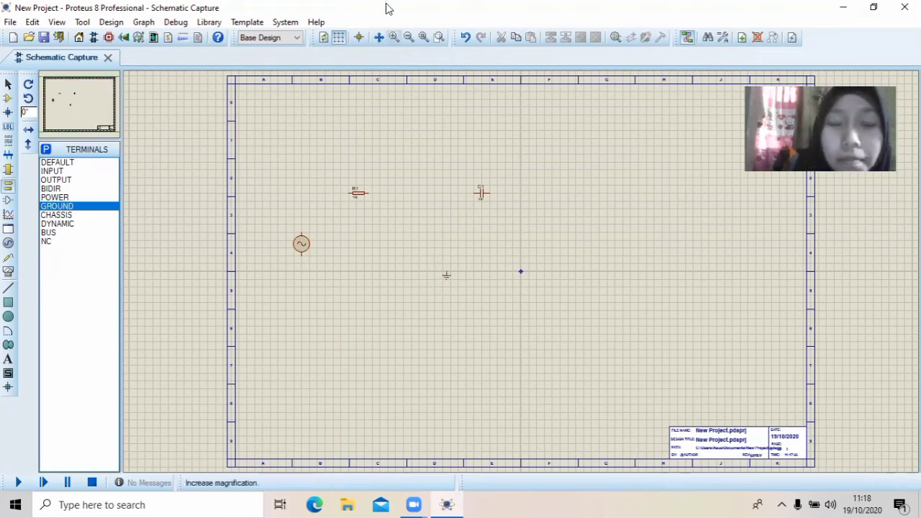
Wire the alternator's upper terminal to the left end of R1
{"action": "left_click", "coordinate": [394, 37]}
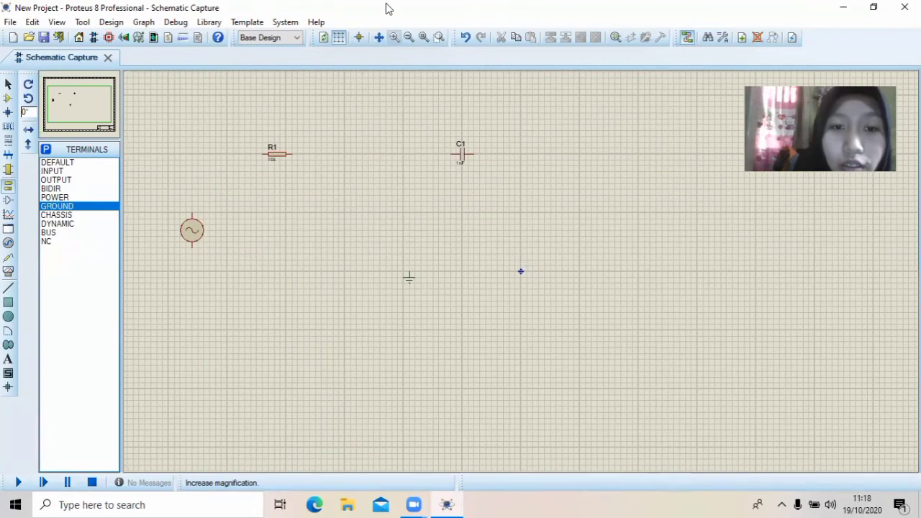
{"action": "left_click", "coordinate": [393, 37]}
{"action": "left_click", "coordinate": [86, 107]}
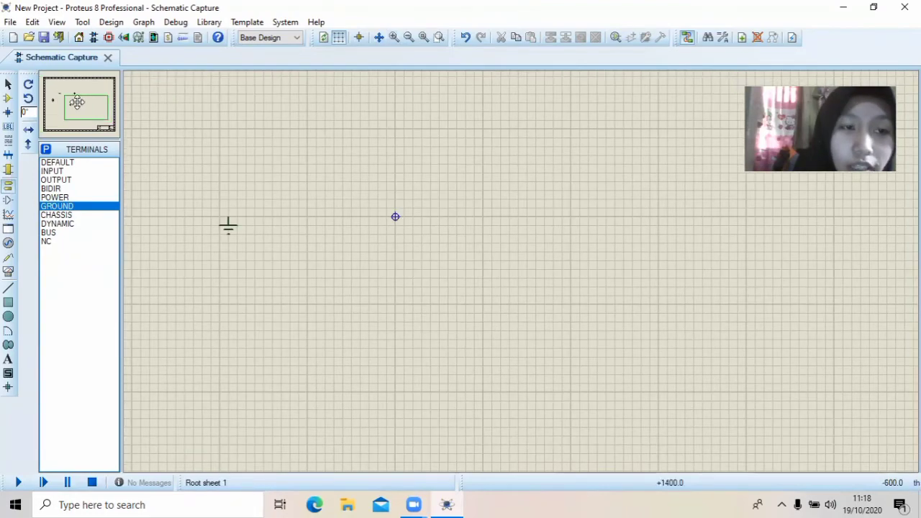
{"action": "left_click_drag", "start_coordinate": [77, 102], "coordinate": [70, 97]}
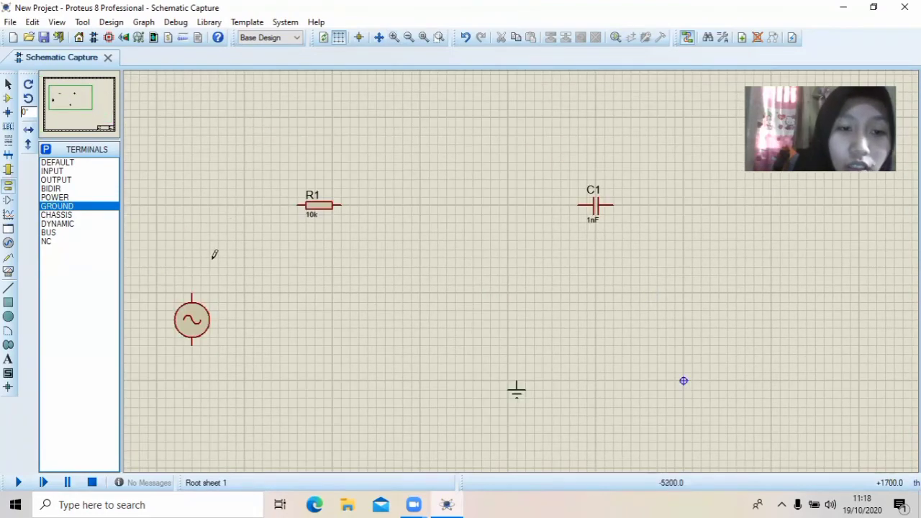
{"action": "left_click", "coordinate": [193, 289]}
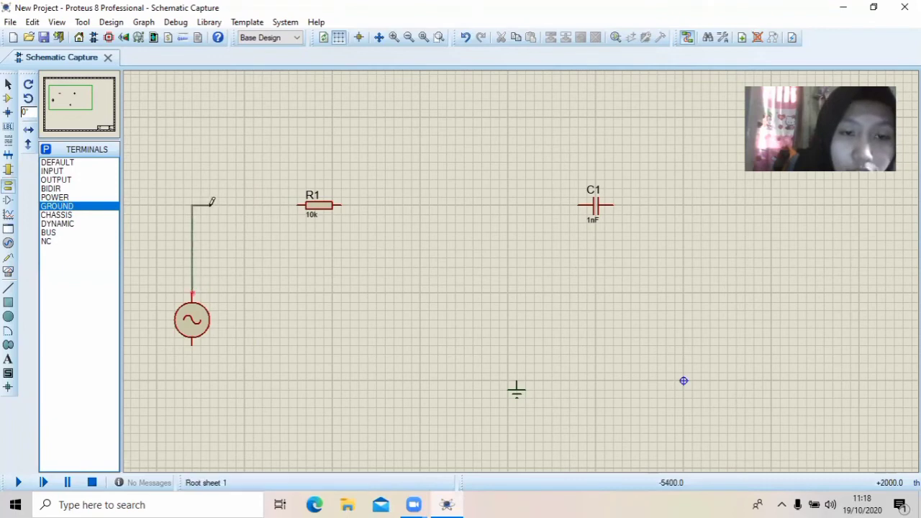
{"action": "left_click", "coordinate": [296, 204]}
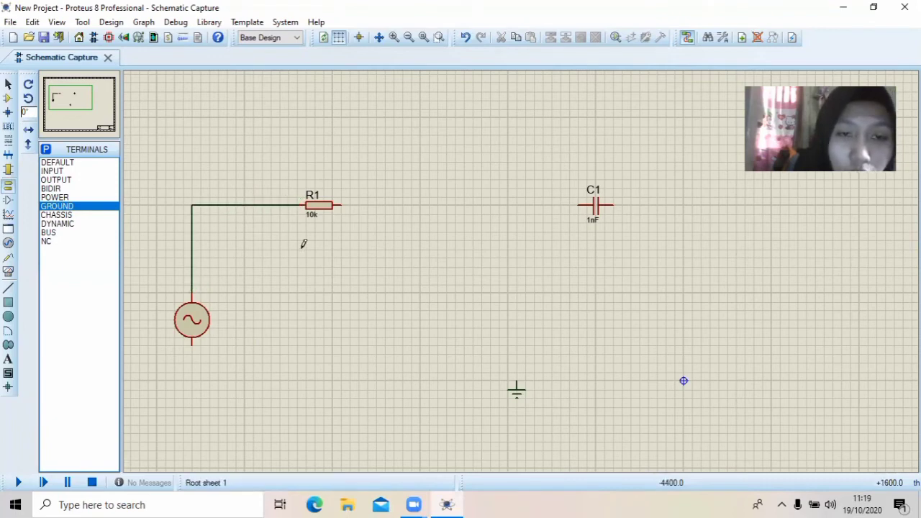
Wire R1's right end to C1, then C1's right end through the ground terminal back to the alternator's lower terminal
{"action": "left_click", "coordinate": [344, 202]}
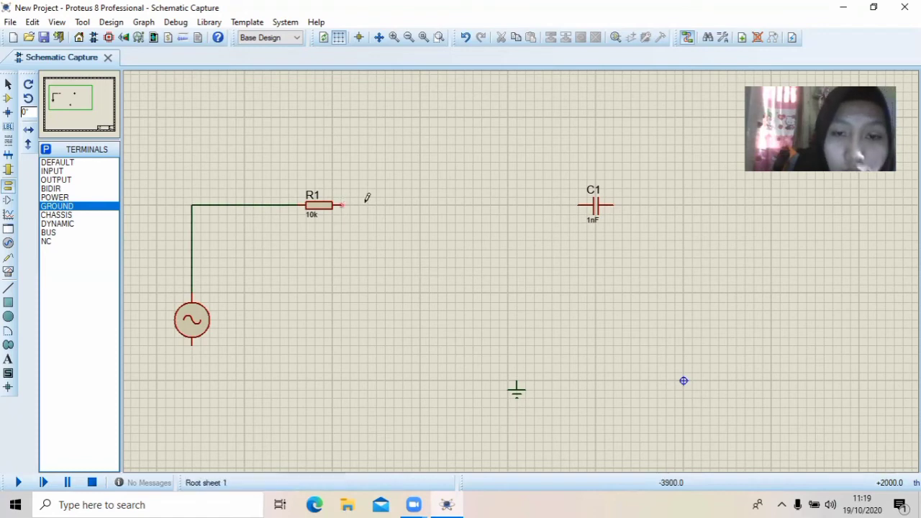
{"action": "left_click", "coordinate": [578, 204]}
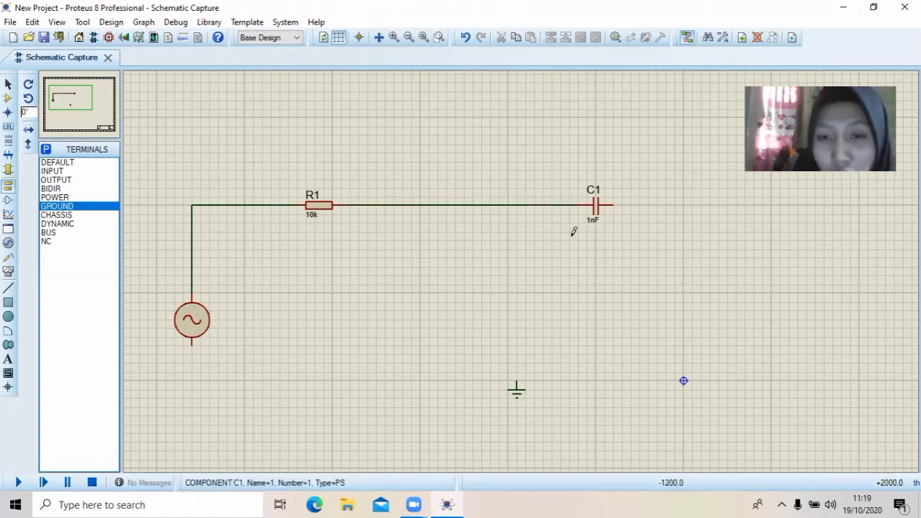
{"action": "left_click", "coordinate": [616, 205]}
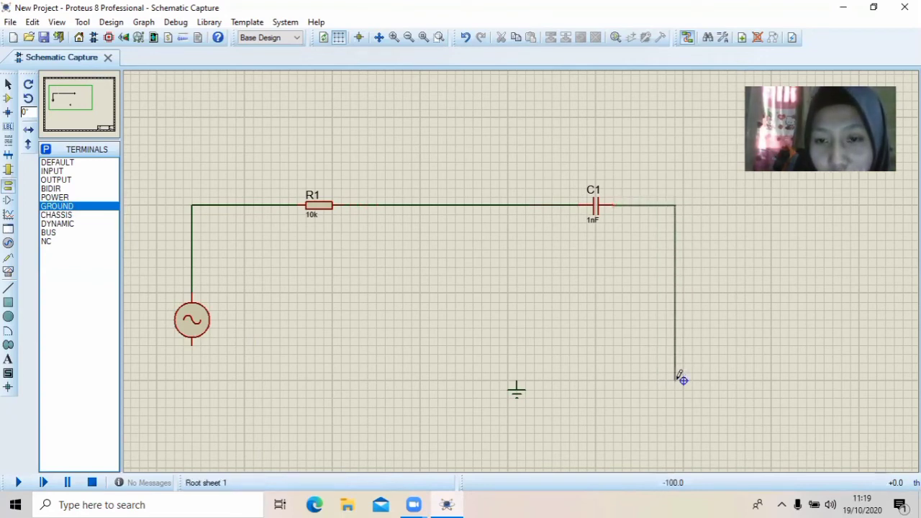
{"action": "left_click", "coordinate": [517, 376]}
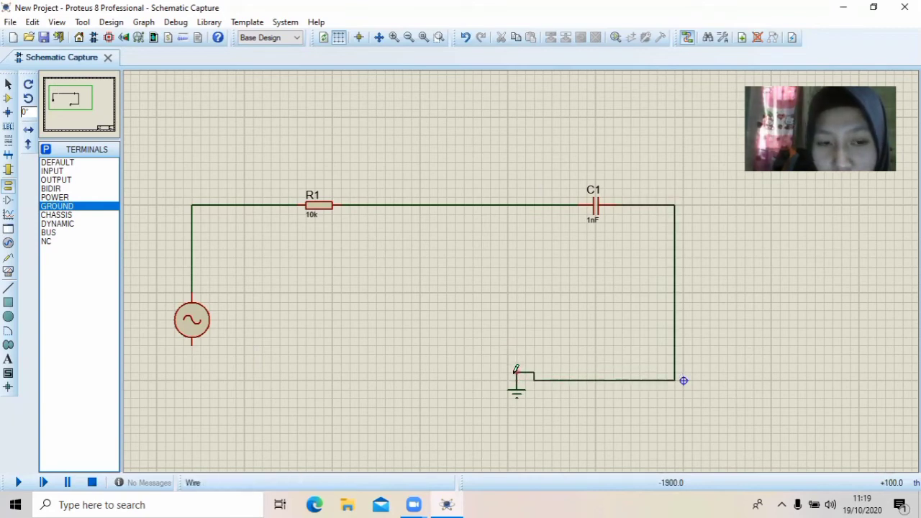
{"action": "left_click", "coordinate": [515, 372]}
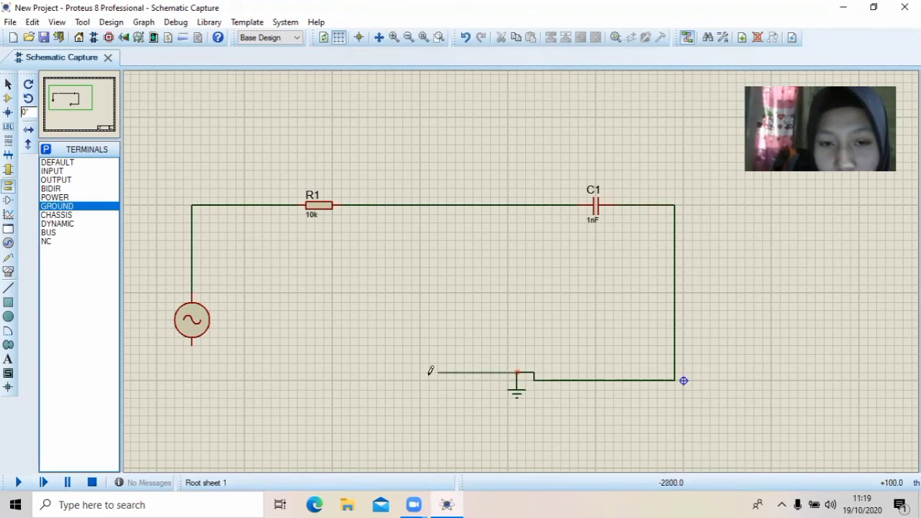
{"action": "left_click", "coordinate": [193, 344]}
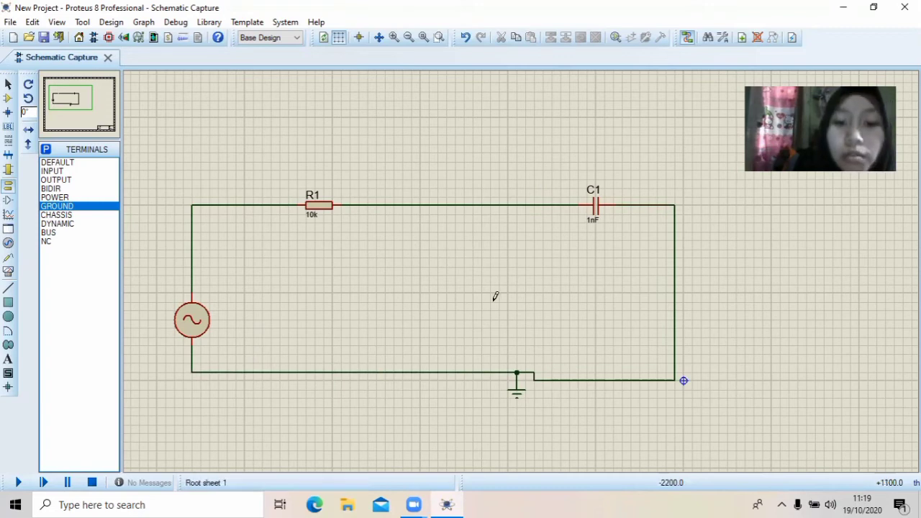
Set the value of resistor R1 to 1KOhm
{"action": "right_click", "coordinate": [313, 208]}
{"action": "left_click", "coordinate": [311, 211]}
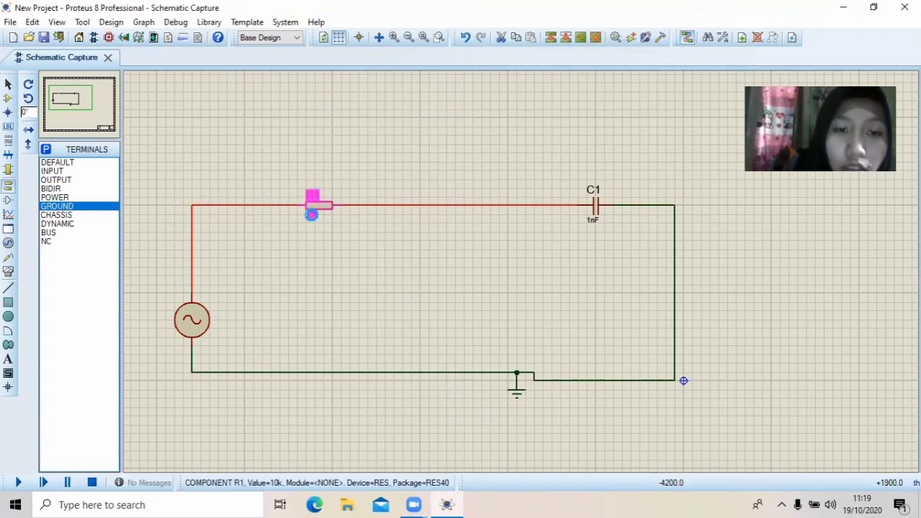
{"action": "double_click", "coordinate": [311, 212]}
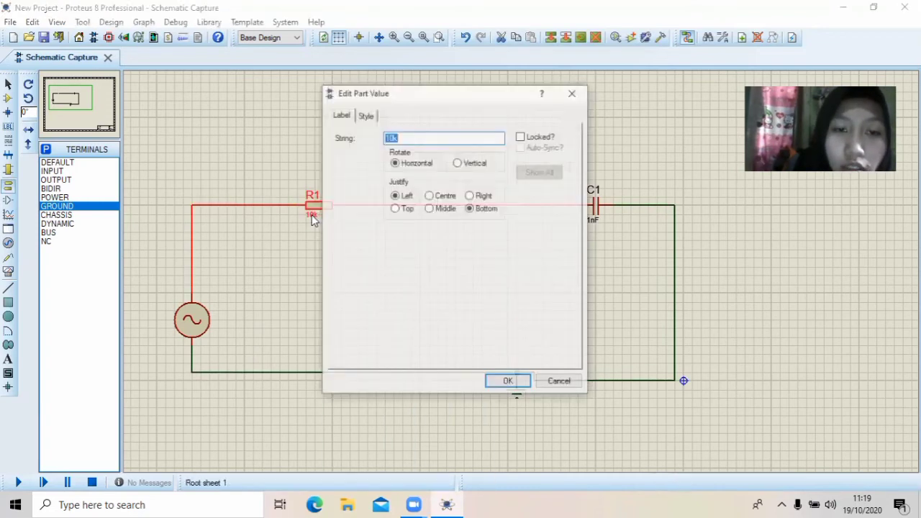
{"action": "left_click", "coordinate": [395, 137]}
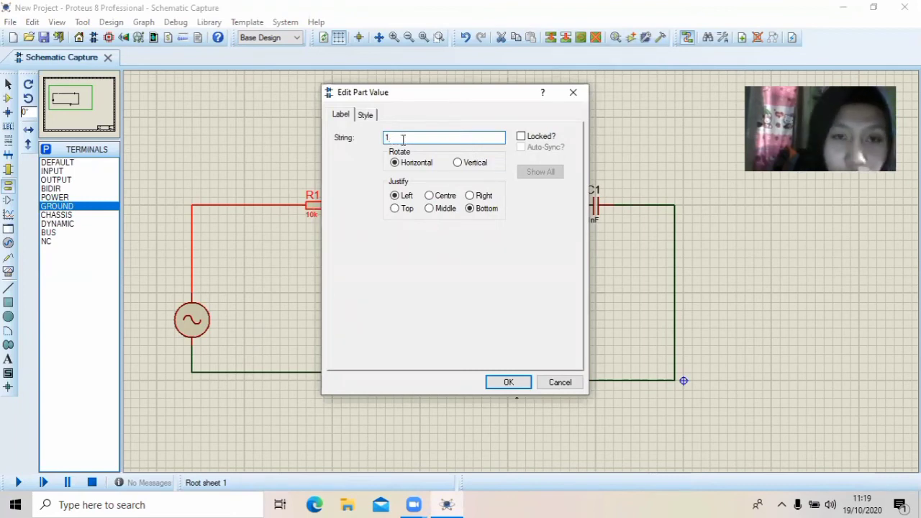
{"action": "type", "text": "KOhm"}
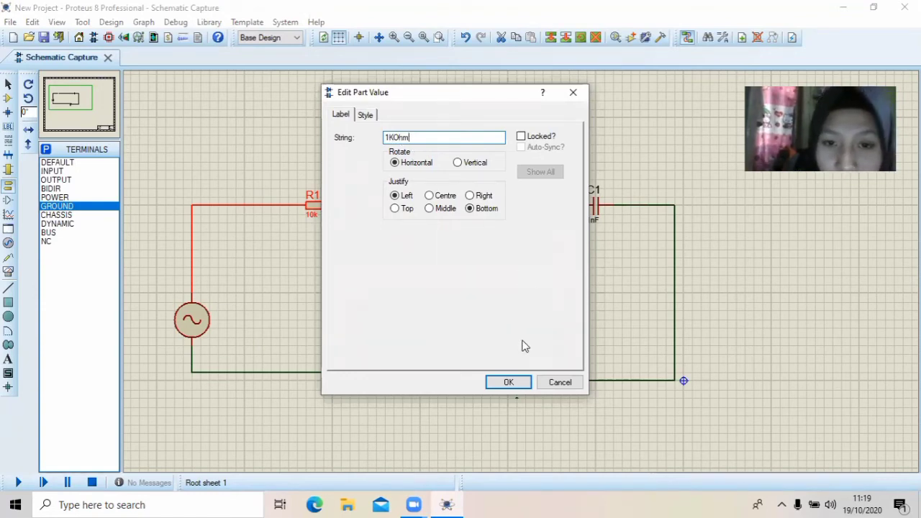
{"action": "left_click", "coordinate": [519, 377]}
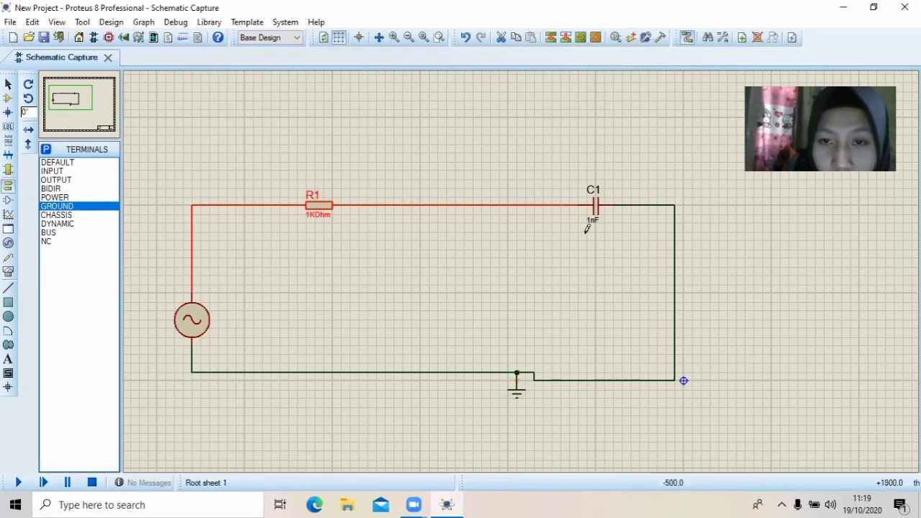
Set C1's value to 100nF, and give the alternator an amplitude of 5V and a frequency of 10Hz
{"action": "left_click", "coordinate": [594, 226]}
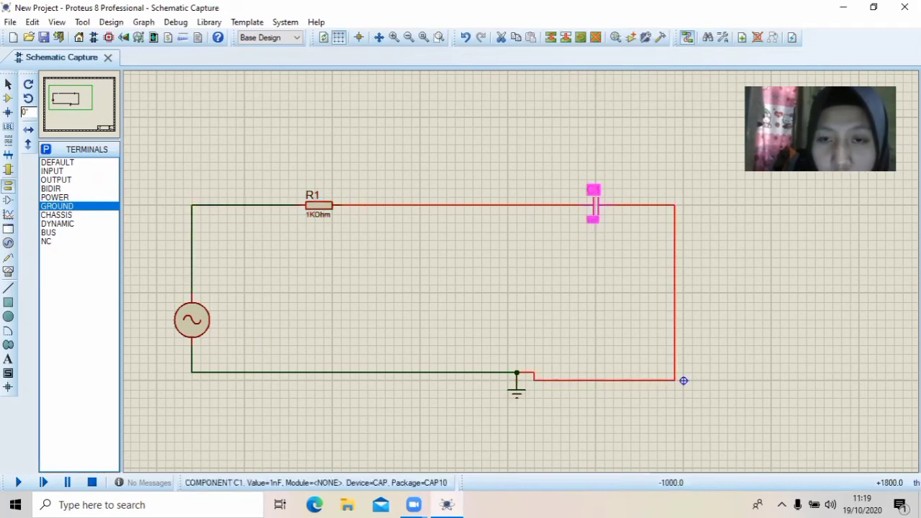
{"action": "double_click", "coordinate": [594, 226]}
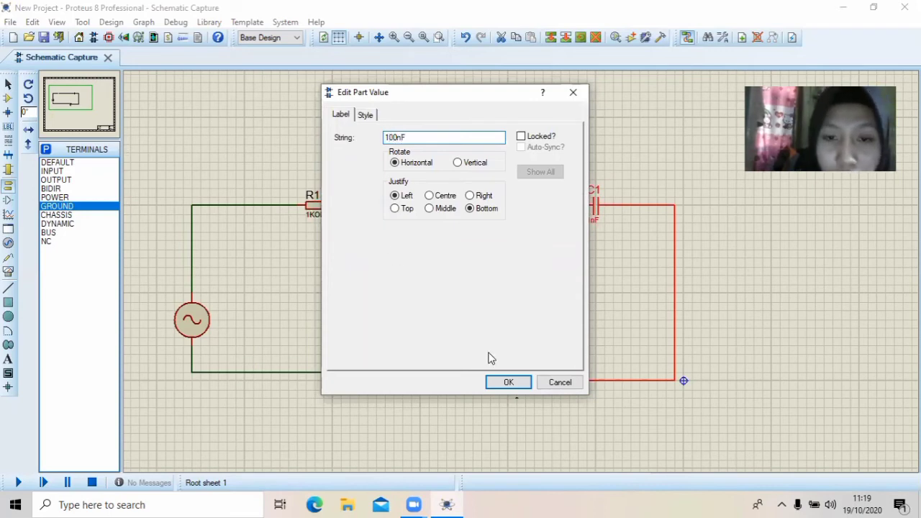
{"action": "left_click", "coordinate": [508, 383]}
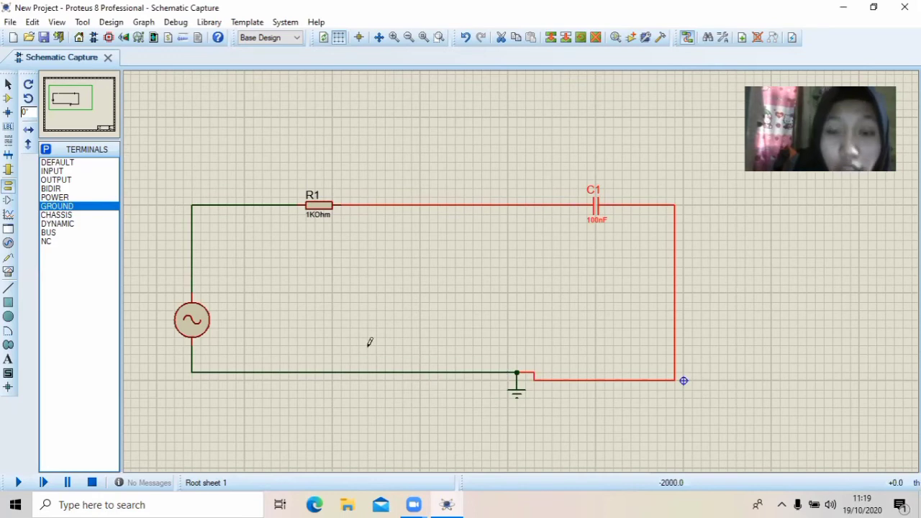
{"action": "double_click", "coordinate": [194, 323]}
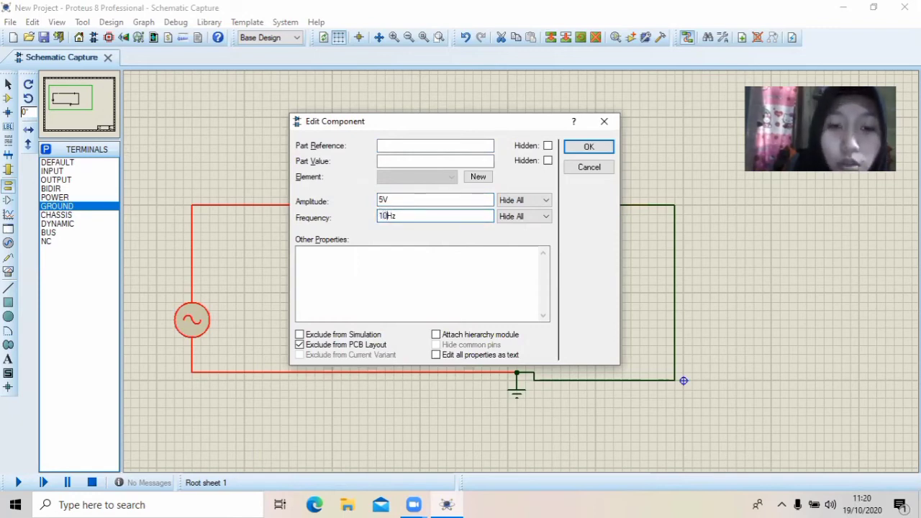
{"action": "left_click", "coordinate": [589, 146]}
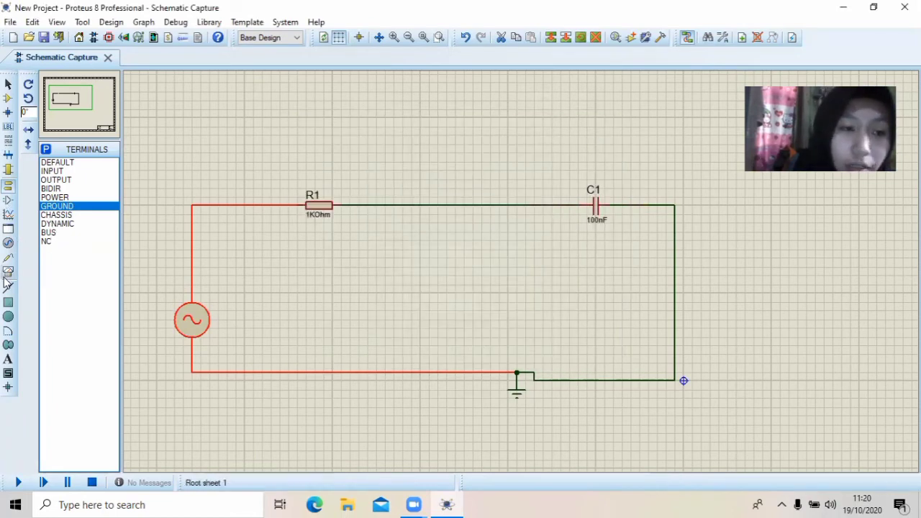
Place one AC voltmeter above R1 and a second one level with it above C1
{"action": "left_click", "coordinate": [8, 274]}
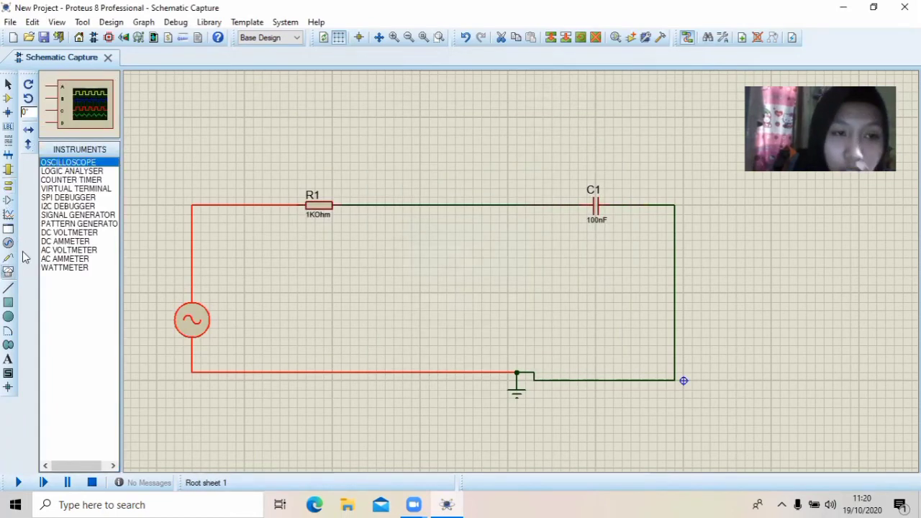
{"action": "left_click", "coordinate": [66, 251]}
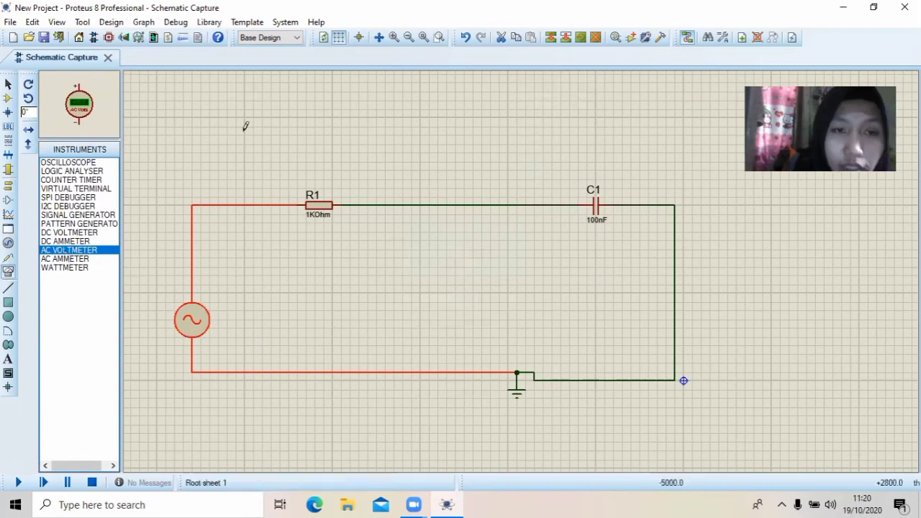
{"action": "left_click", "coordinate": [321, 108]}
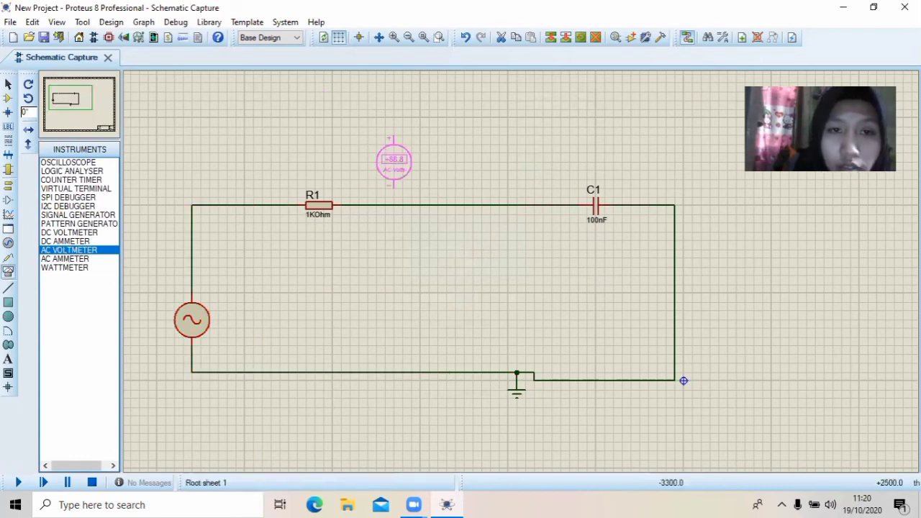
{"action": "left_click", "coordinate": [314, 127]}
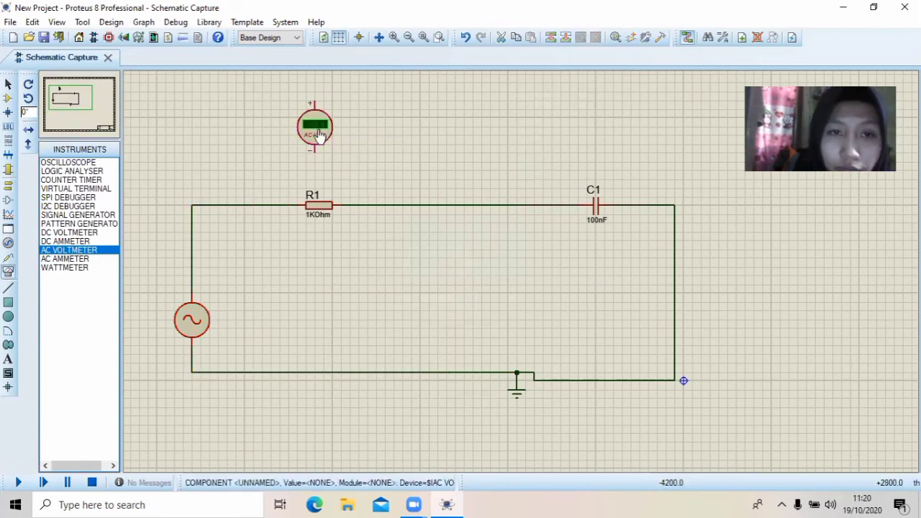
{"action": "left_click", "coordinate": [597, 121]}
{"action": "left_click", "coordinate": [595, 124]}
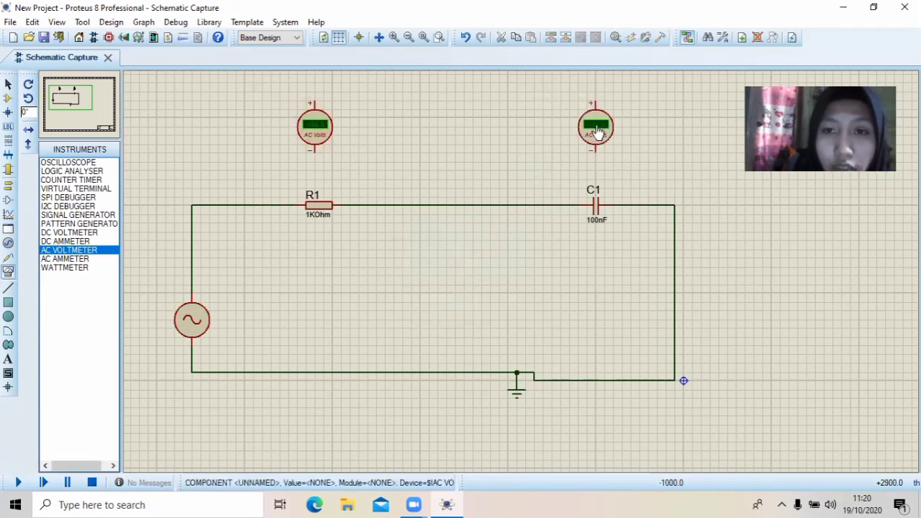
Connect the AC voltmeter above R1 across the resistor, its positive terminal to the alternator side and negative to the C1 side
{"action": "left_click", "coordinate": [313, 98]}
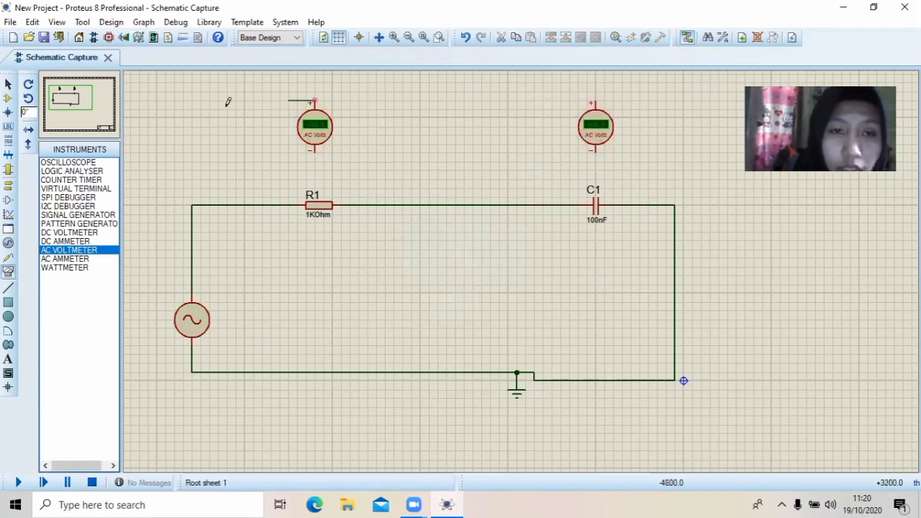
{"action": "left_click", "coordinate": [228, 204]}
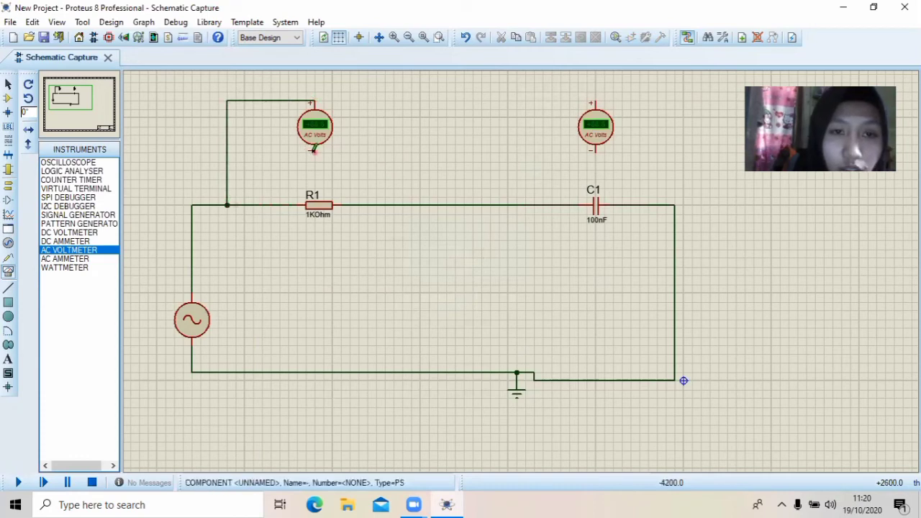
{"action": "left_click", "coordinate": [314, 149]}
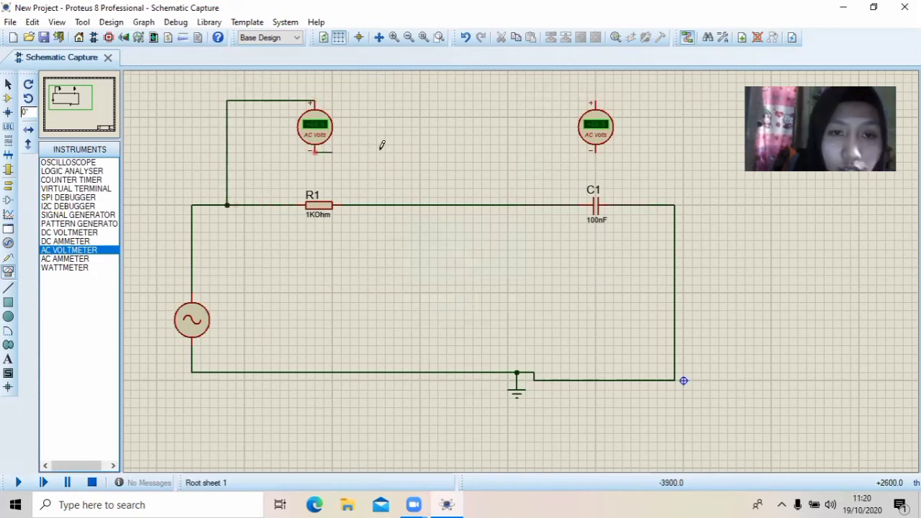
{"action": "left_click", "coordinate": [375, 205]}
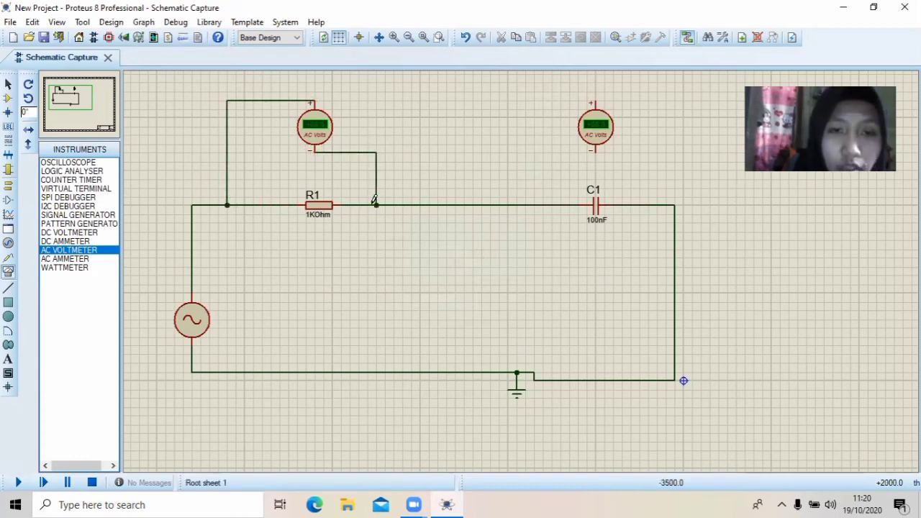
Connect the AC voltmeter above C1 across the capacitor, its positive terminal to the R1 side and negative to the ground side
{"action": "left_click", "coordinate": [591, 99]}
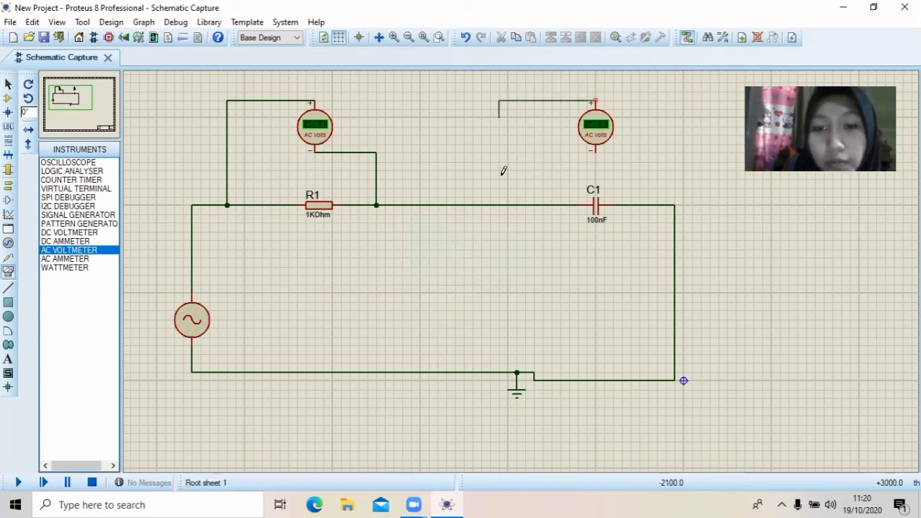
{"action": "left_click", "coordinate": [508, 205]}
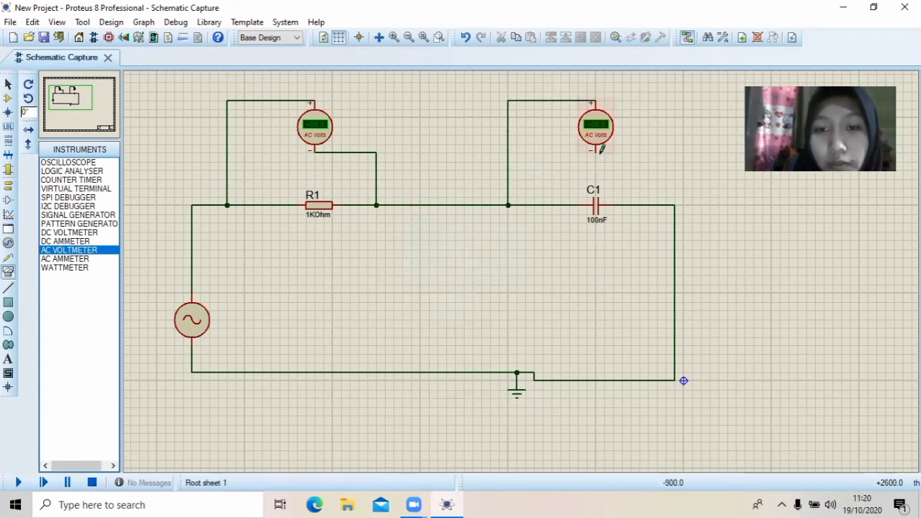
{"action": "left_click", "coordinate": [640, 205]}
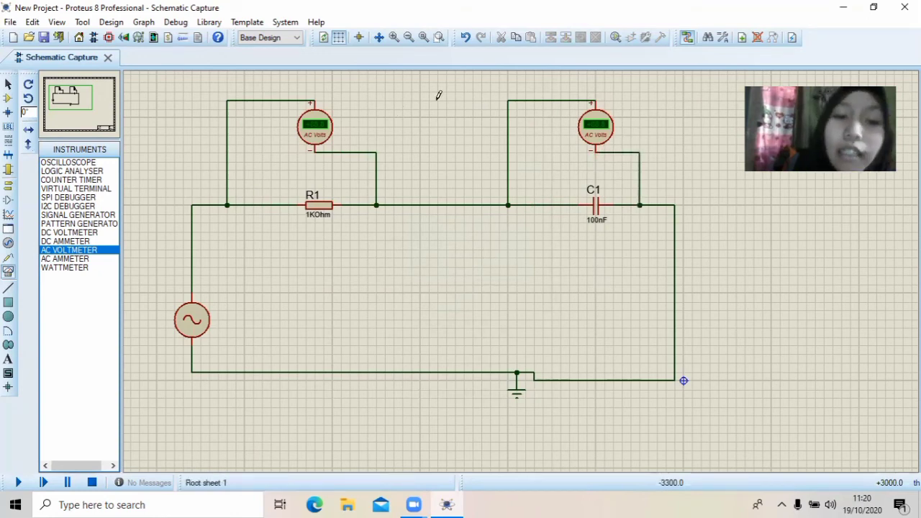
Run the simulation at 10Hz to read the AC voltages across R1 and C1, and stop it
{"action": "left_click", "coordinate": [18, 483]}
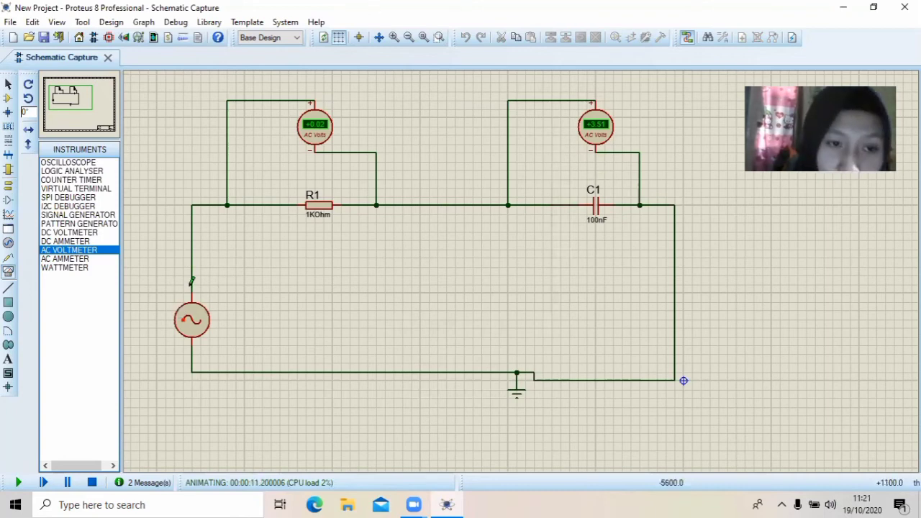
{"action": "left_click", "coordinate": [93, 480]}
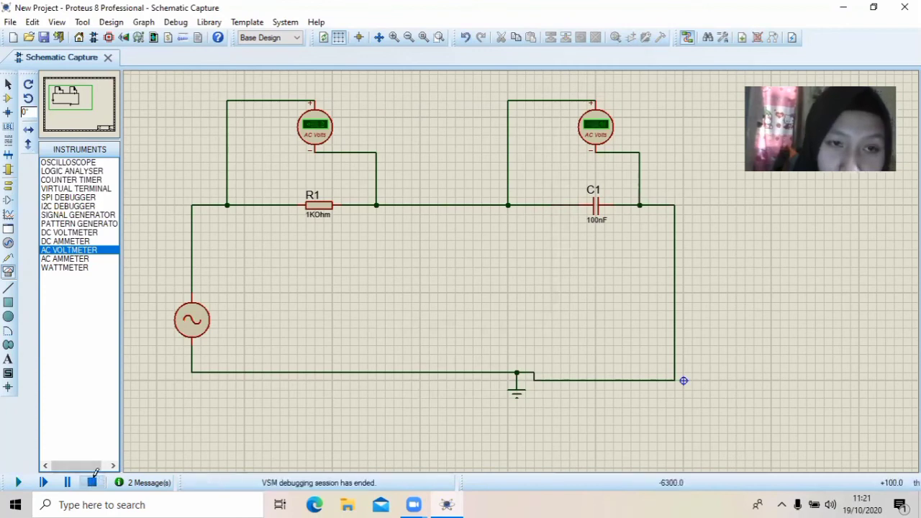
Set the alternator's frequency to 30Hz
{"action": "left_click", "coordinate": [192, 338]}
{"action": "left_click", "coordinate": [191, 337]}
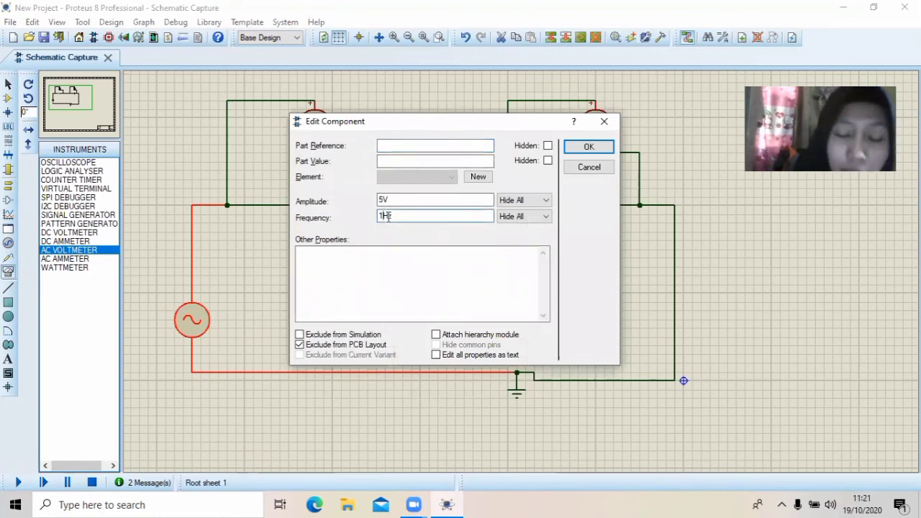
{"action": "type", "text": "30"}
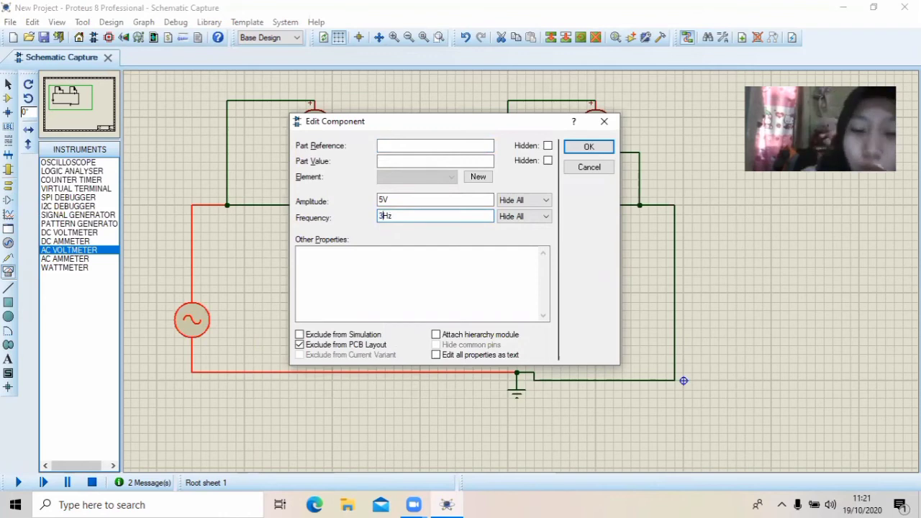
{"action": "left_click", "coordinate": [588, 148]}
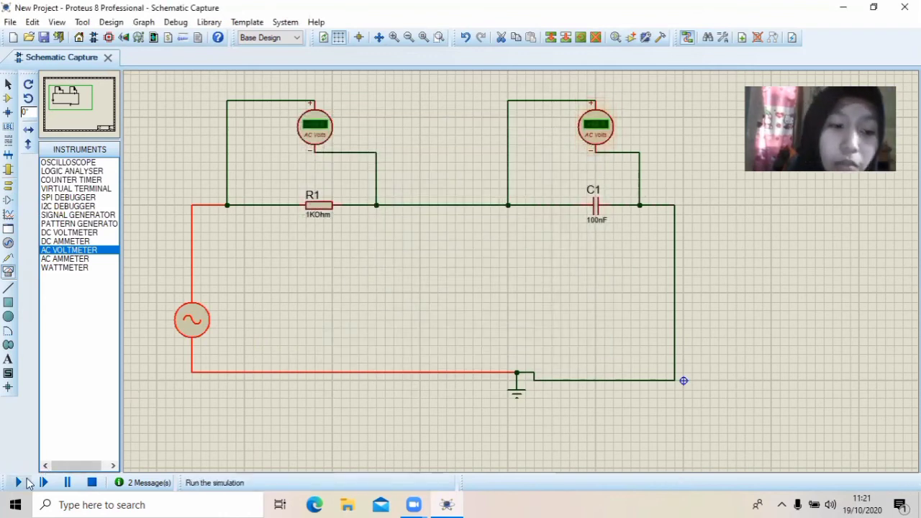
Run the simulation at 30Hz to read the AC voltages across R1 and C1, and stop it
{"action": "left_click", "coordinate": [21, 483]}
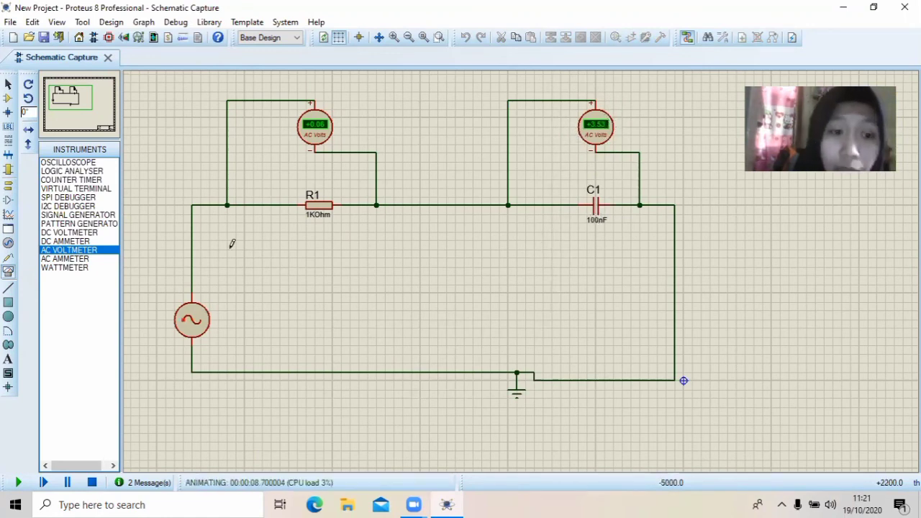
{"action": "left_click", "coordinate": [93, 482]}
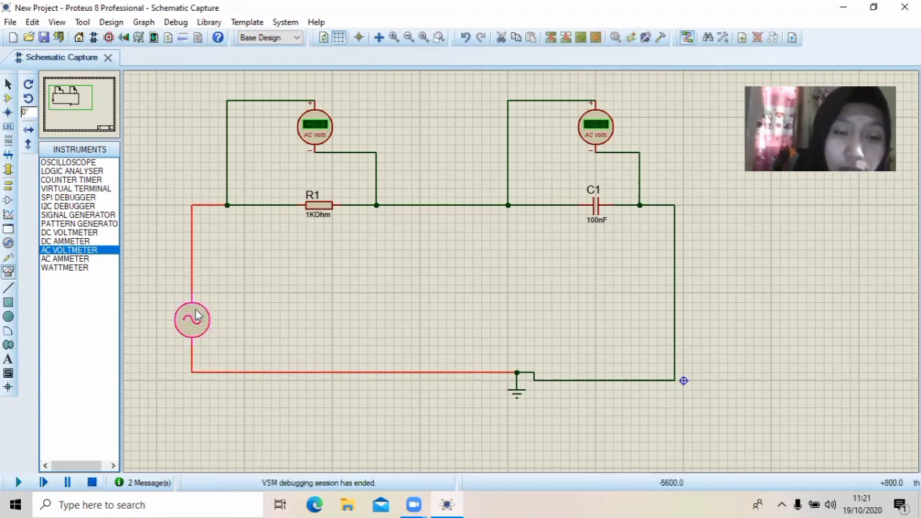
Set the alternator's frequency to 50Hz and run the simulation to read the AC voltages across R1 and C1, stopping it after the reading
{"action": "double_click", "coordinate": [197, 316]}
{"action": "left_click", "coordinate": [386, 215]}
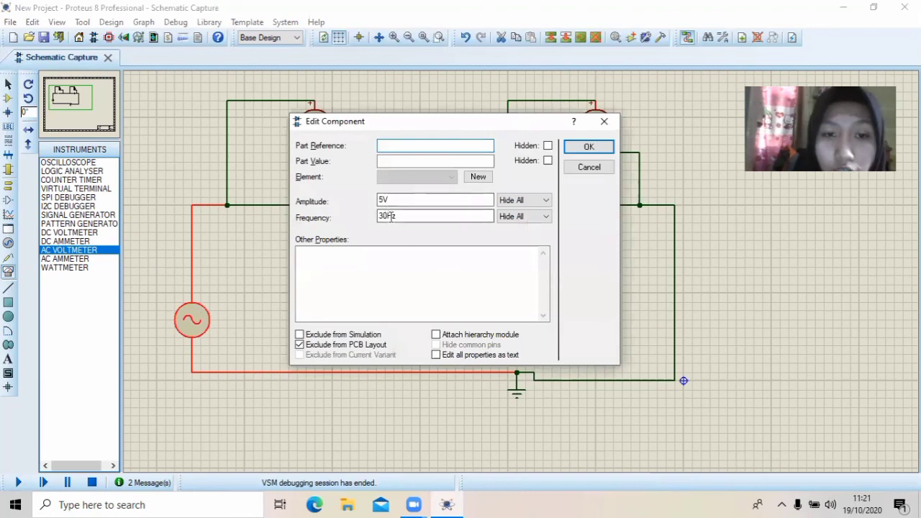
{"action": "type", "text": "0"}
{"action": "key", "text": "BackSpace"}
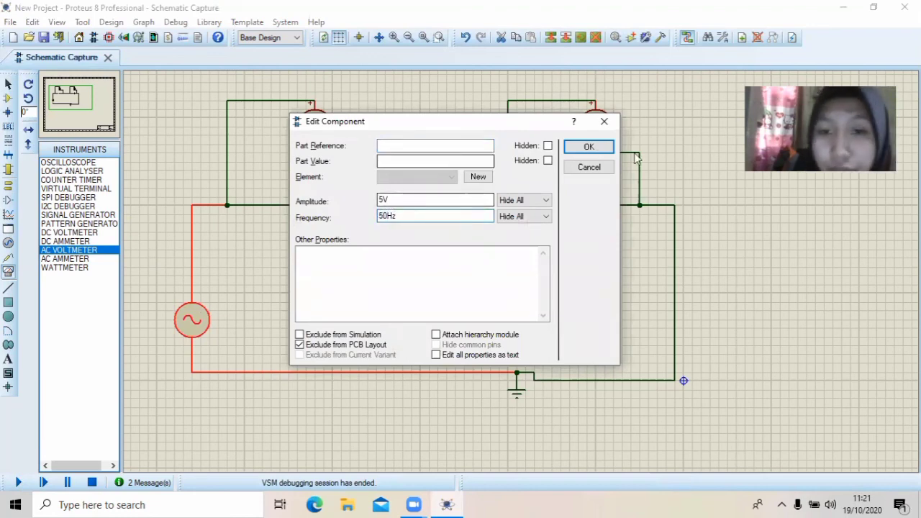
{"action": "left_click", "coordinate": [597, 149]}
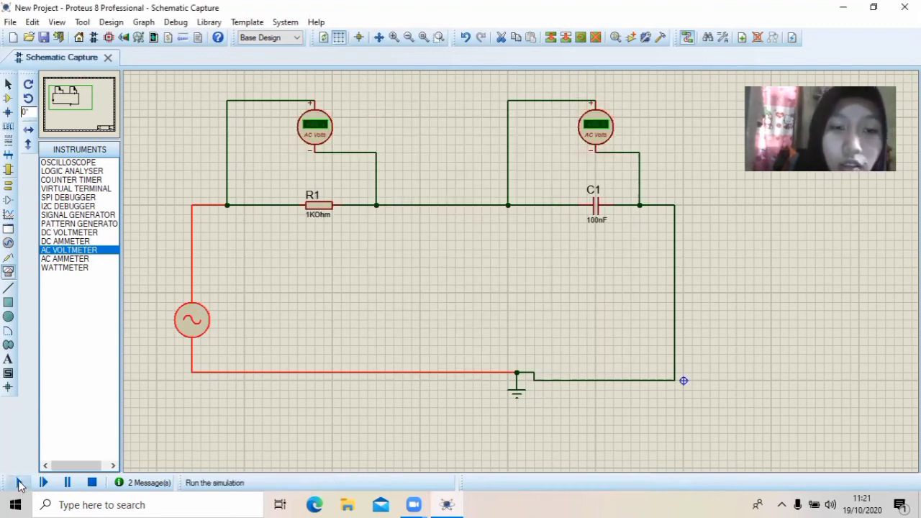
{"action": "left_click", "coordinate": [19, 480]}
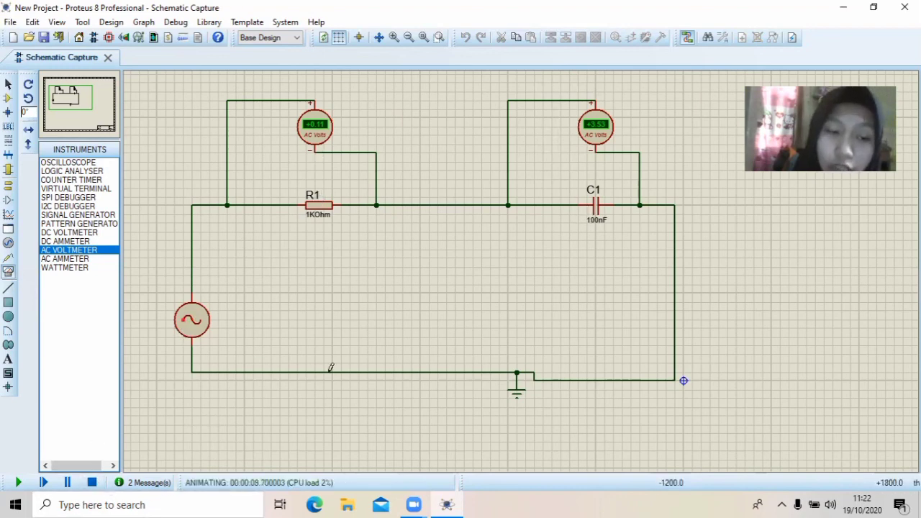
{"action": "left_click", "coordinate": [92, 482]}
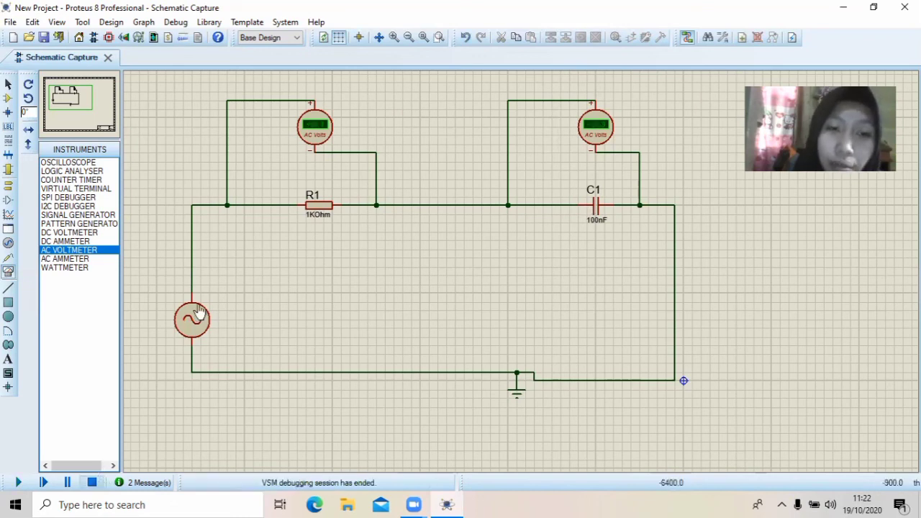
Delete the AC voltmeters above R1 and C1 together with their wires
{"action": "right_click", "coordinate": [317, 119]}
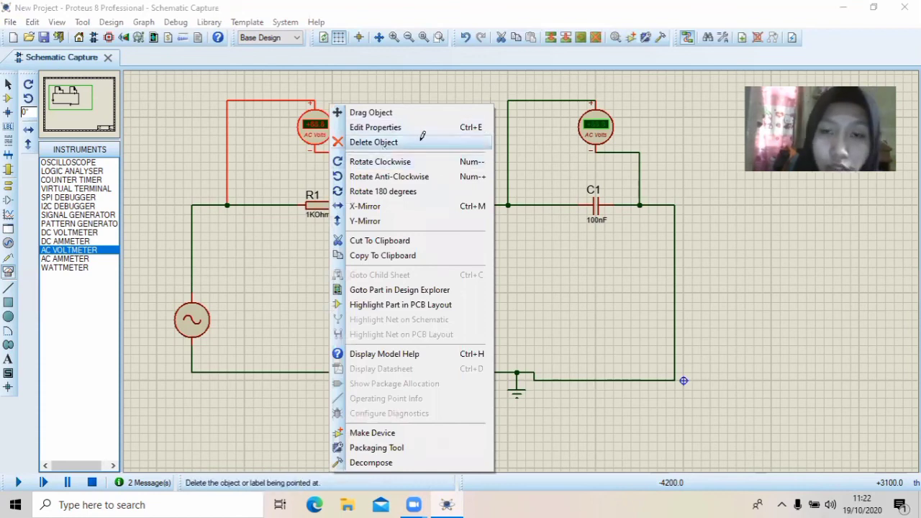
{"action": "left_click", "coordinate": [374, 142]}
{"action": "right_click", "coordinate": [606, 126]}
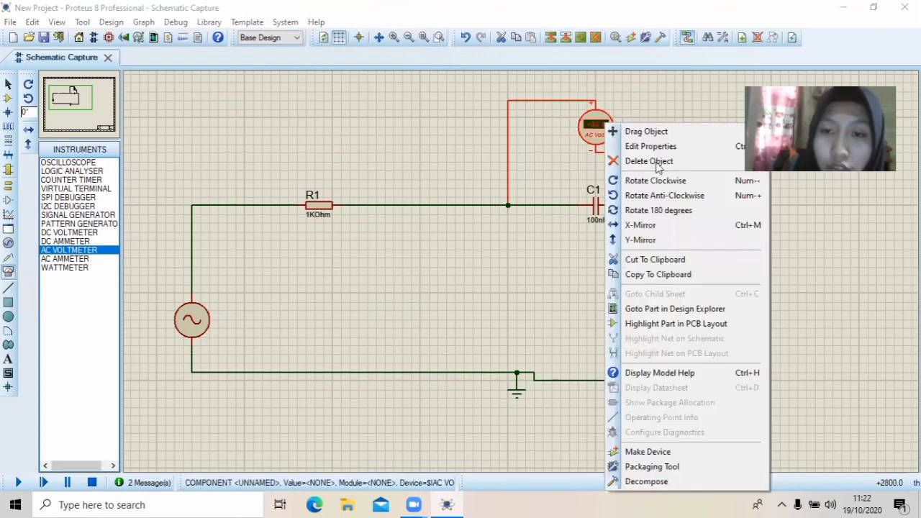
{"action": "left_click", "coordinate": [658, 161]}
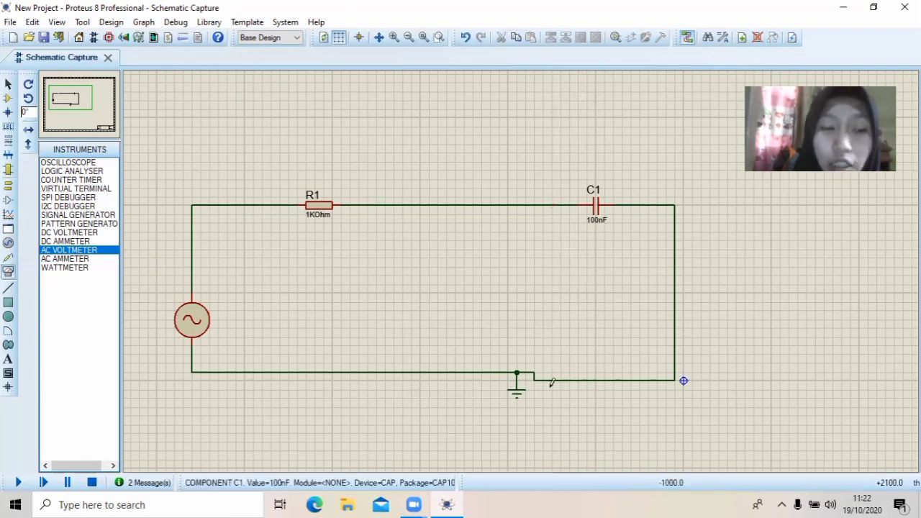
Place an AC ammeter above the wire between R1 and C1 and draw a short wire stub from its negative terminal
{"action": "left_click", "coordinate": [72, 259]}
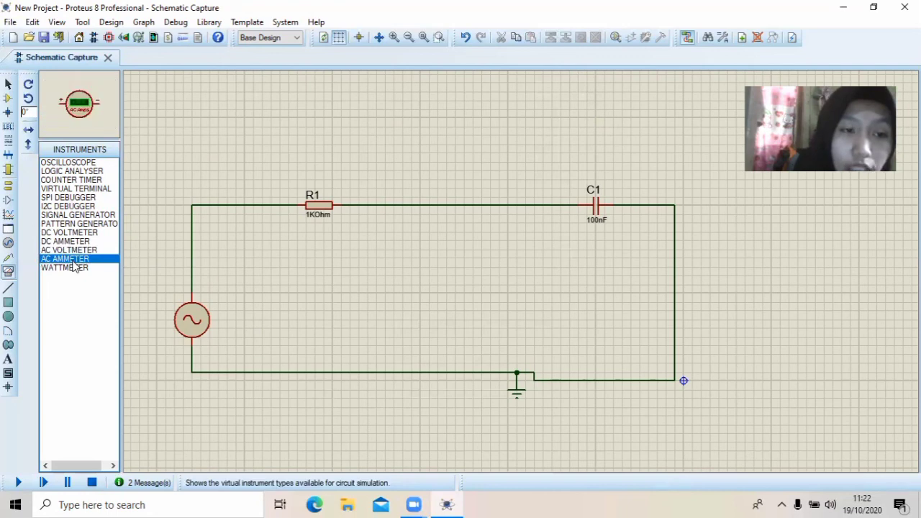
{"action": "left_click", "coordinate": [446, 115]}
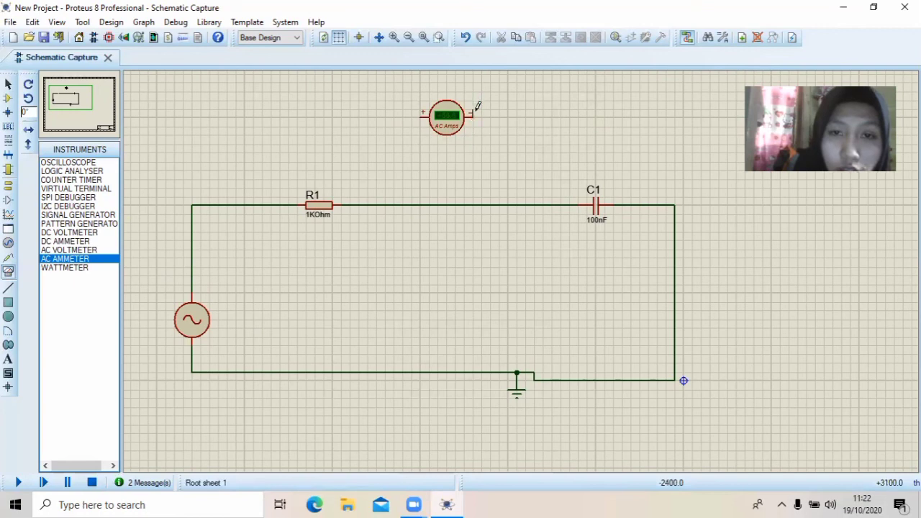
{"action": "left_click", "coordinate": [475, 116]}
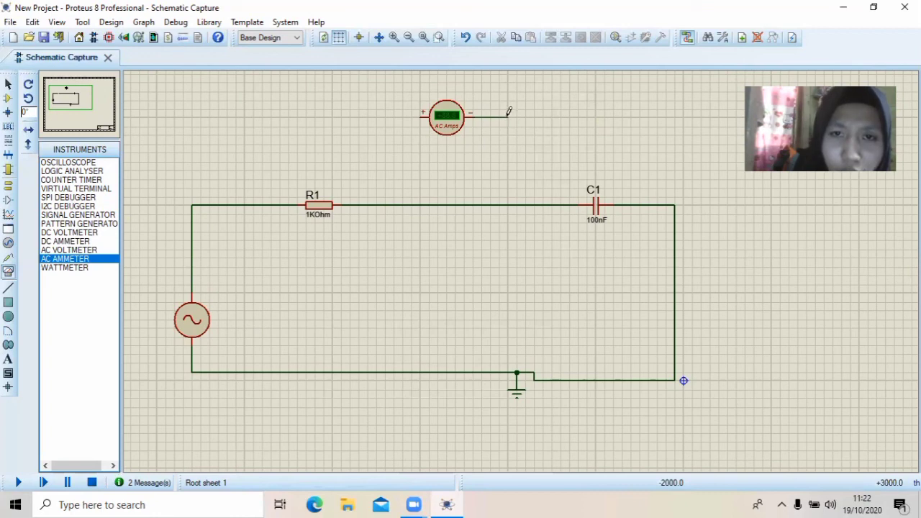
{"action": "double_click", "coordinate": [507, 116]}
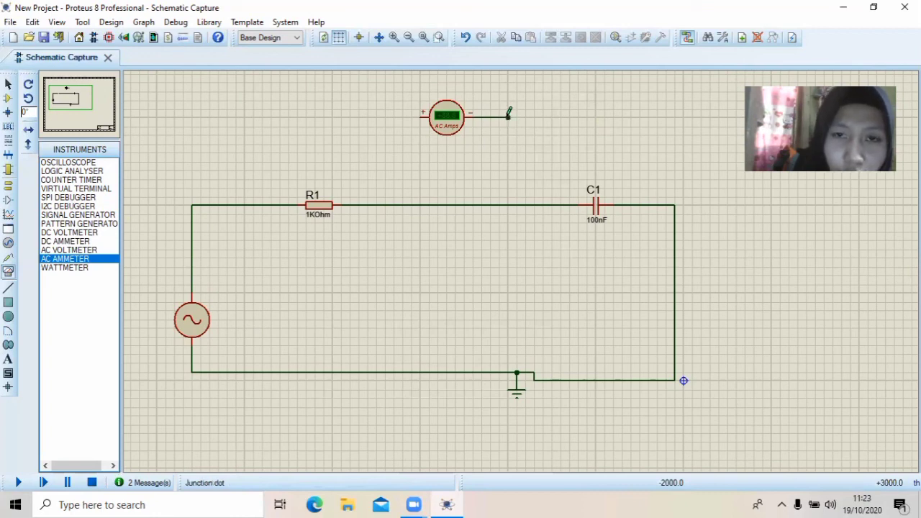
Replace the wire between R1 and C1 with the AC ammeter in series, its negative terminal to C1 and positive to R1
{"action": "right_click", "coordinate": [433, 204]}
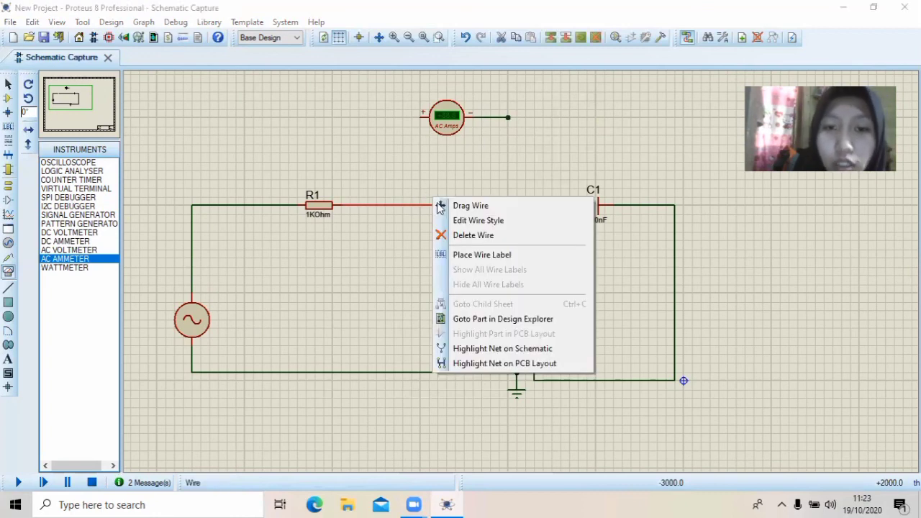
{"action": "left_click", "coordinate": [471, 235]}
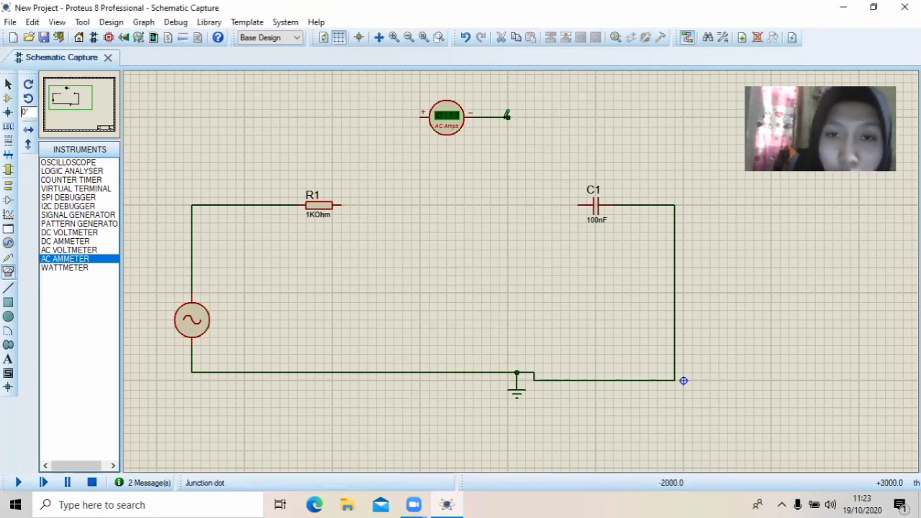
{"action": "left_click", "coordinate": [507, 115]}
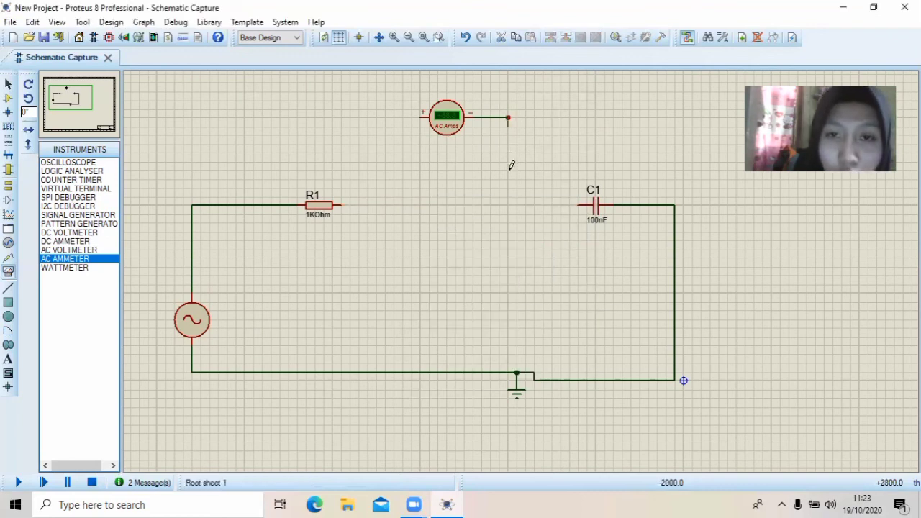
{"action": "left_click", "coordinate": [573, 204]}
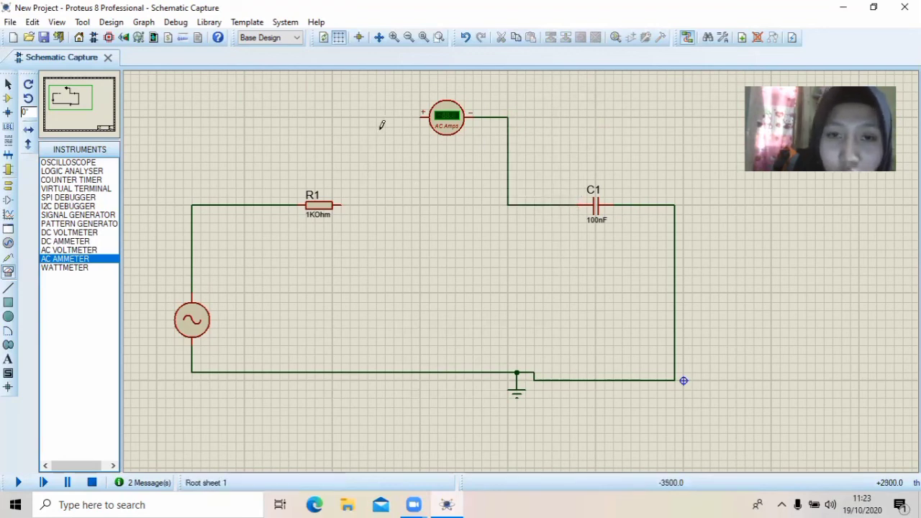
{"action": "left_click", "coordinate": [424, 113]}
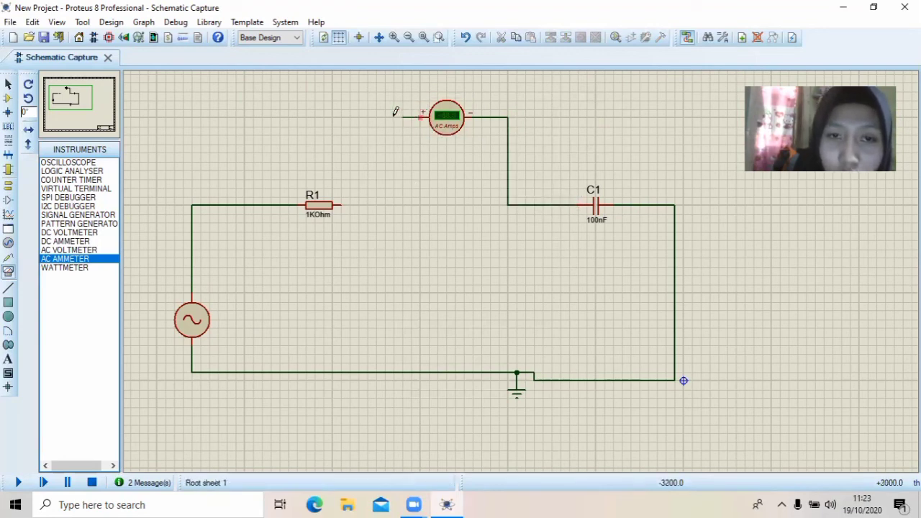
{"action": "left_click", "coordinate": [345, 204]}
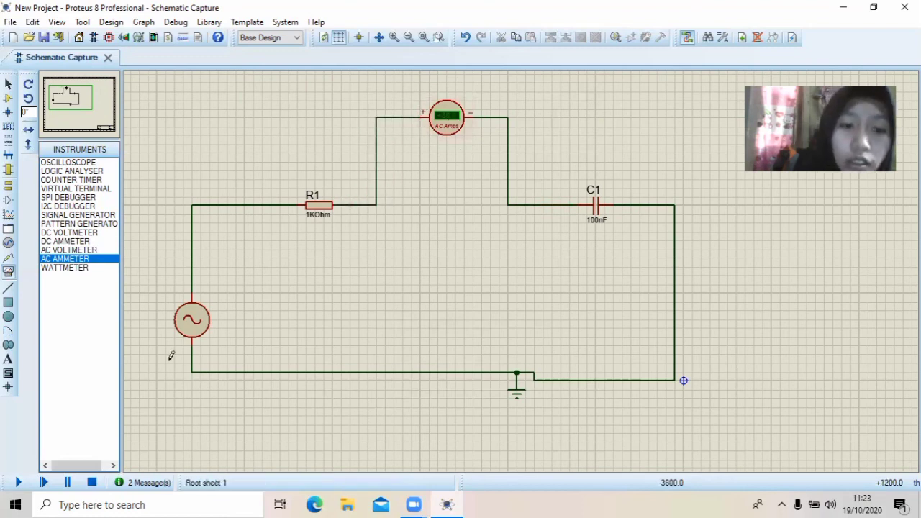
Set the alternator's frequency to 10Hz and run the simulation to read the AC current in the RC circuit
{"action": "double_click", "coordinate": [188, 317]}
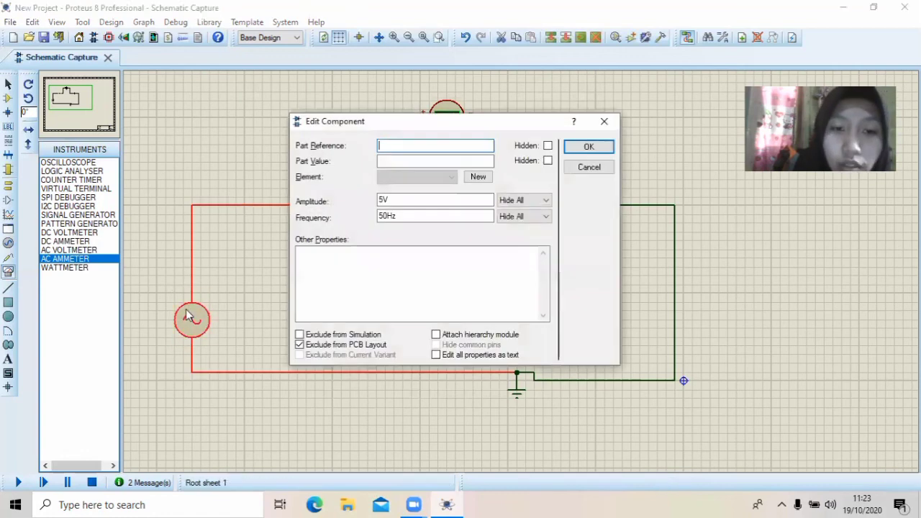
{"action": "left_click", "coordinate": [390, 219]}
{"action": "type", "text": "10"}
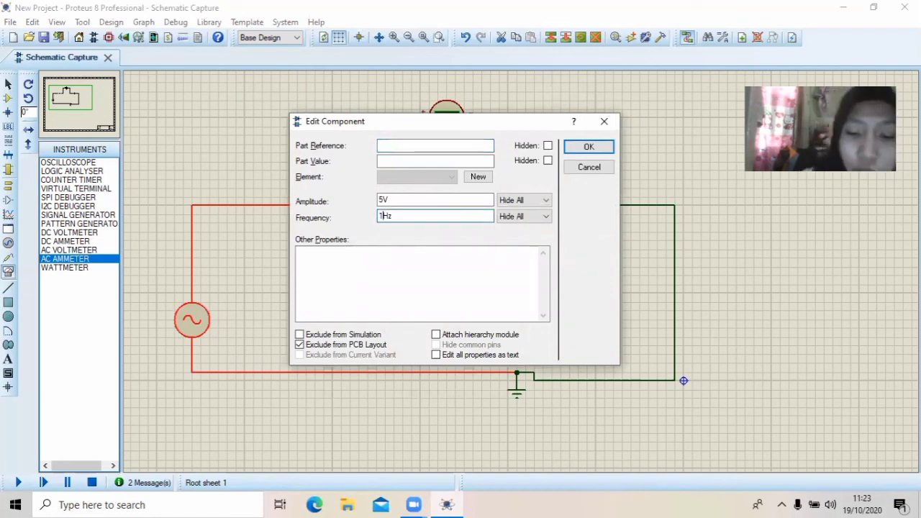
{"action": "left_click", "coordinate": [587, 147]}
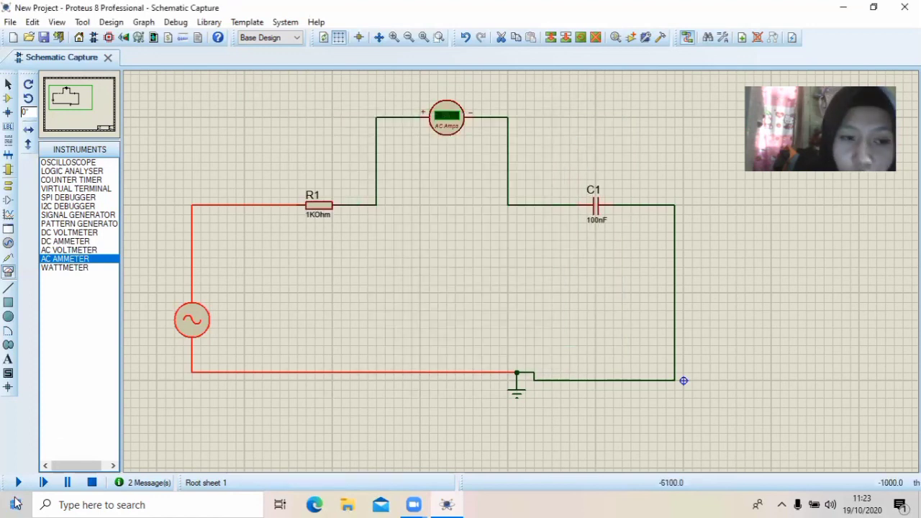
{"action": "left_click", "coordinate": [22, 475]}
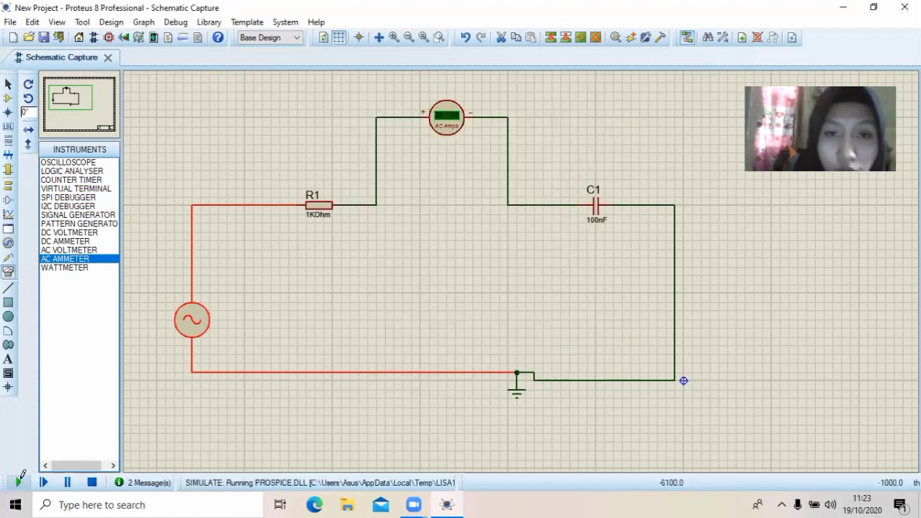